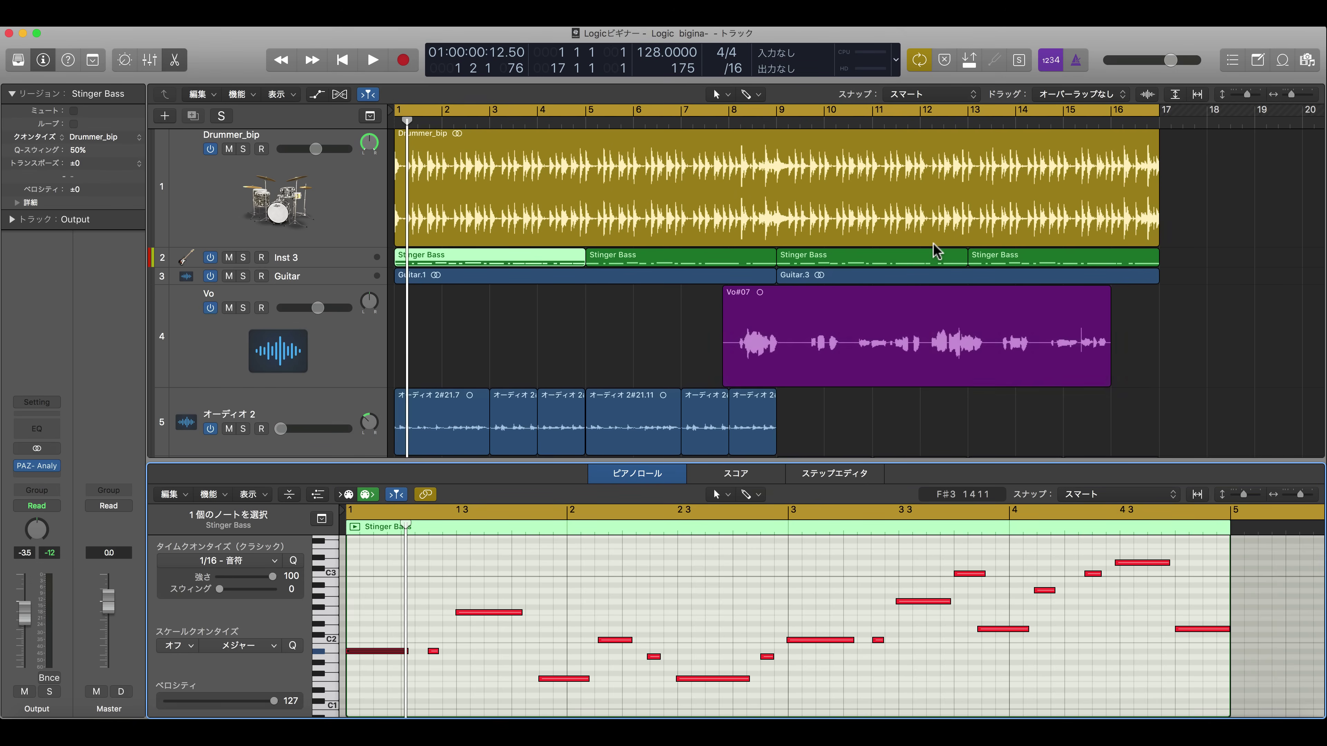
Step: Open the display preferences and show the settings for the tracks area (トラック)
click(1298, 61)
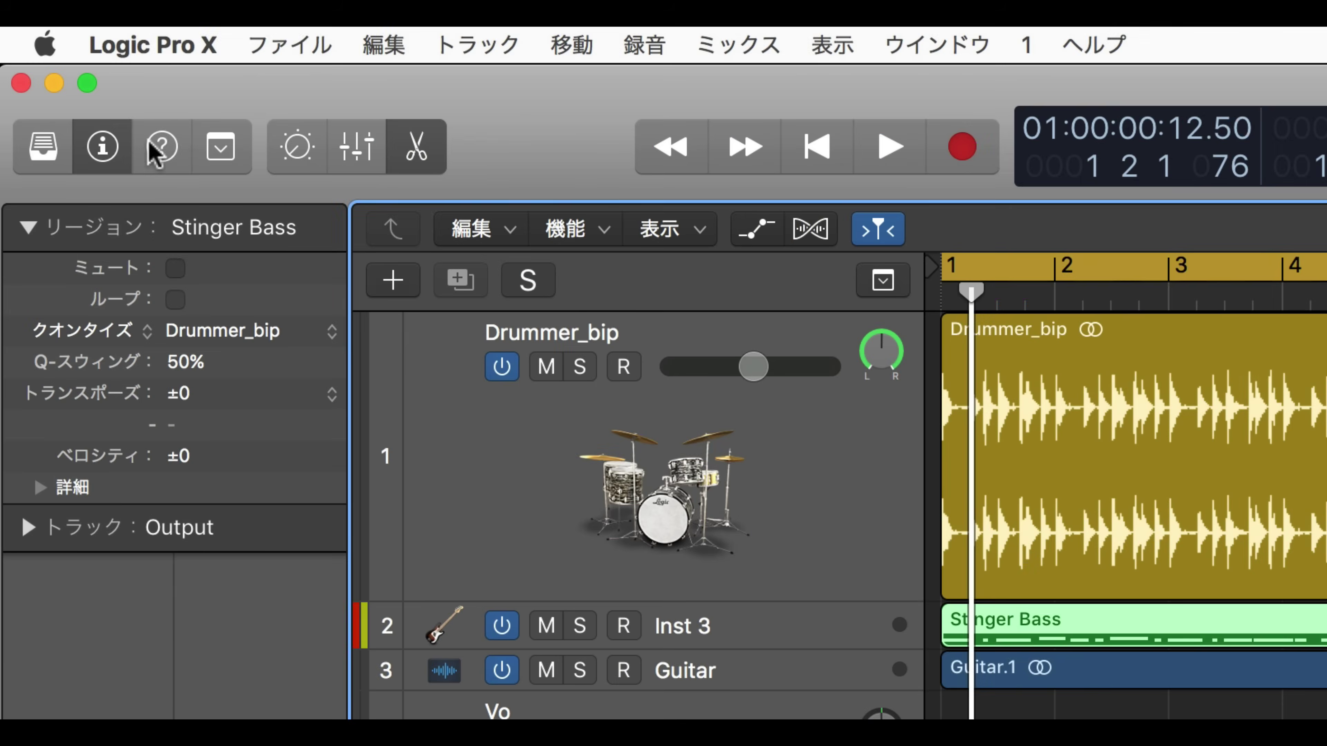
click(157, 46)
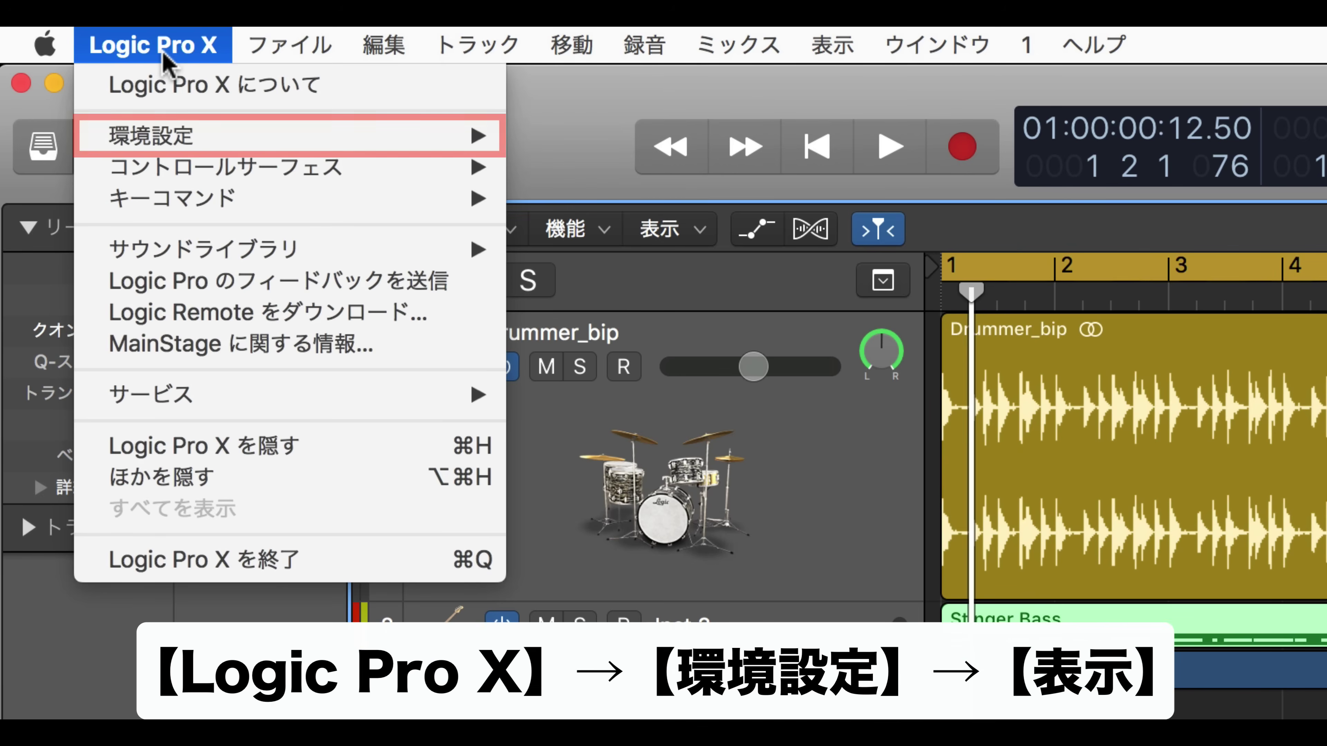
mouse_move(172, 135)
click(894, 261)
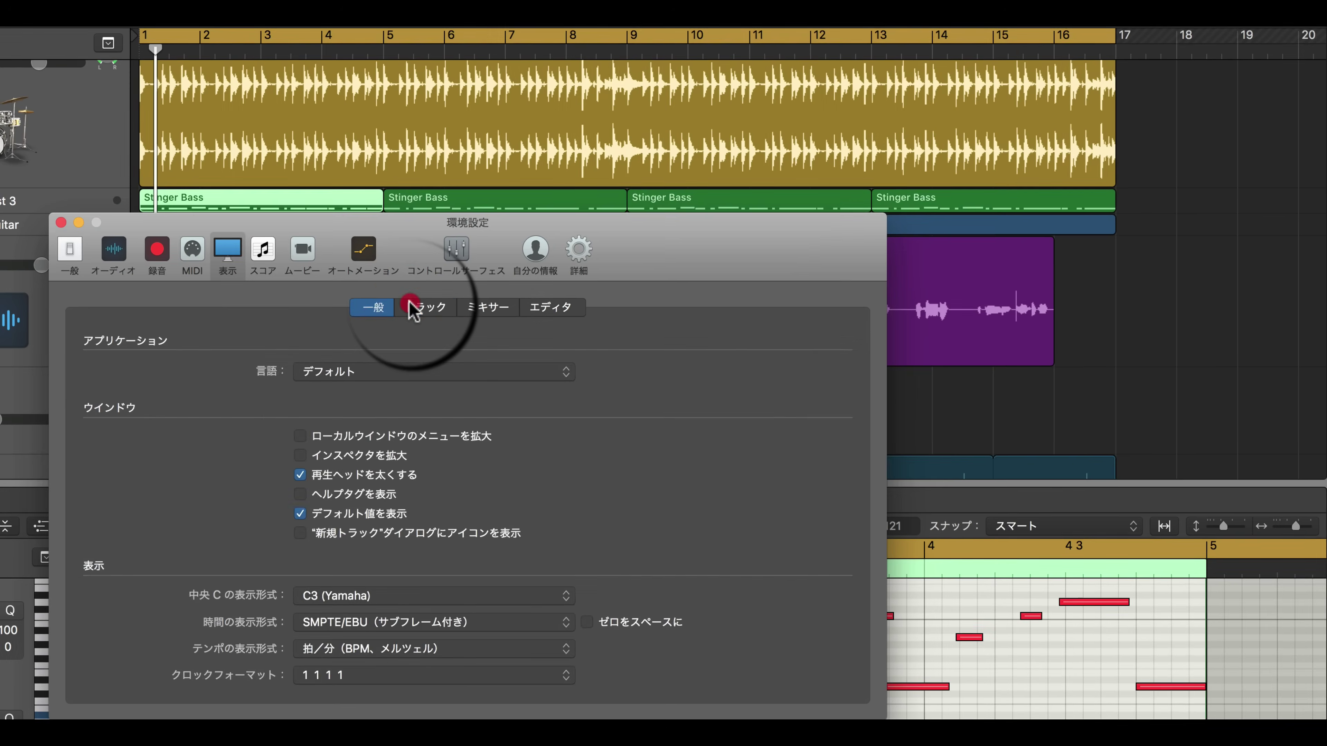
click(819, 443)
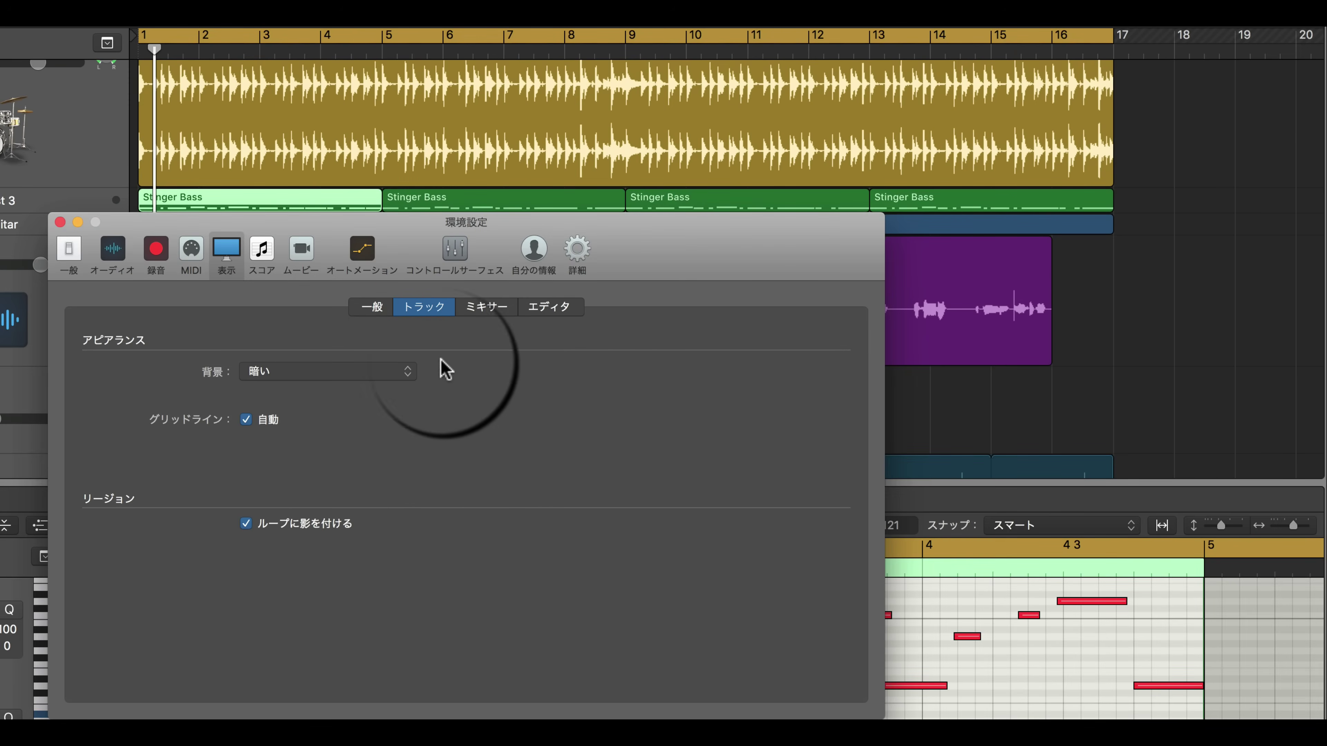
Step: Try the bright (明るい) background for the tracks area and return it to dark (暗い)
click(323, 372)
click(322, 389)
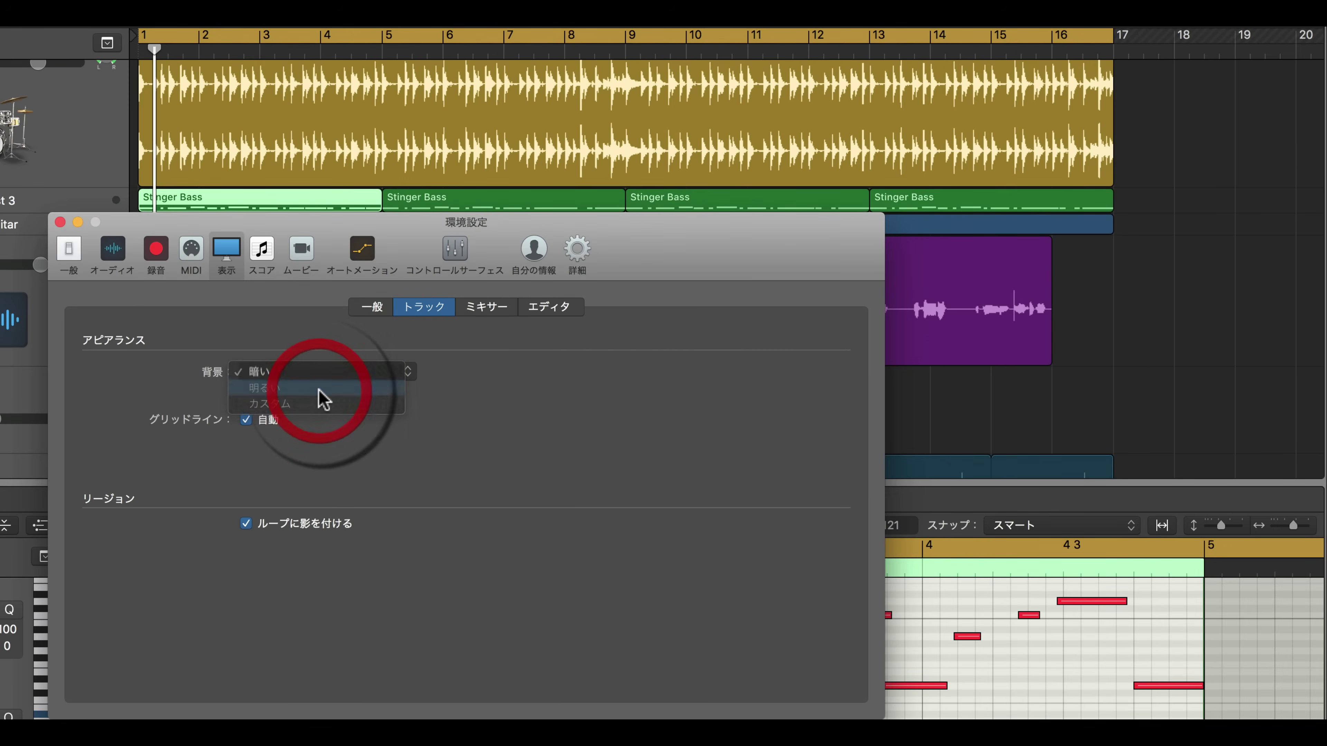
click(327, 374)
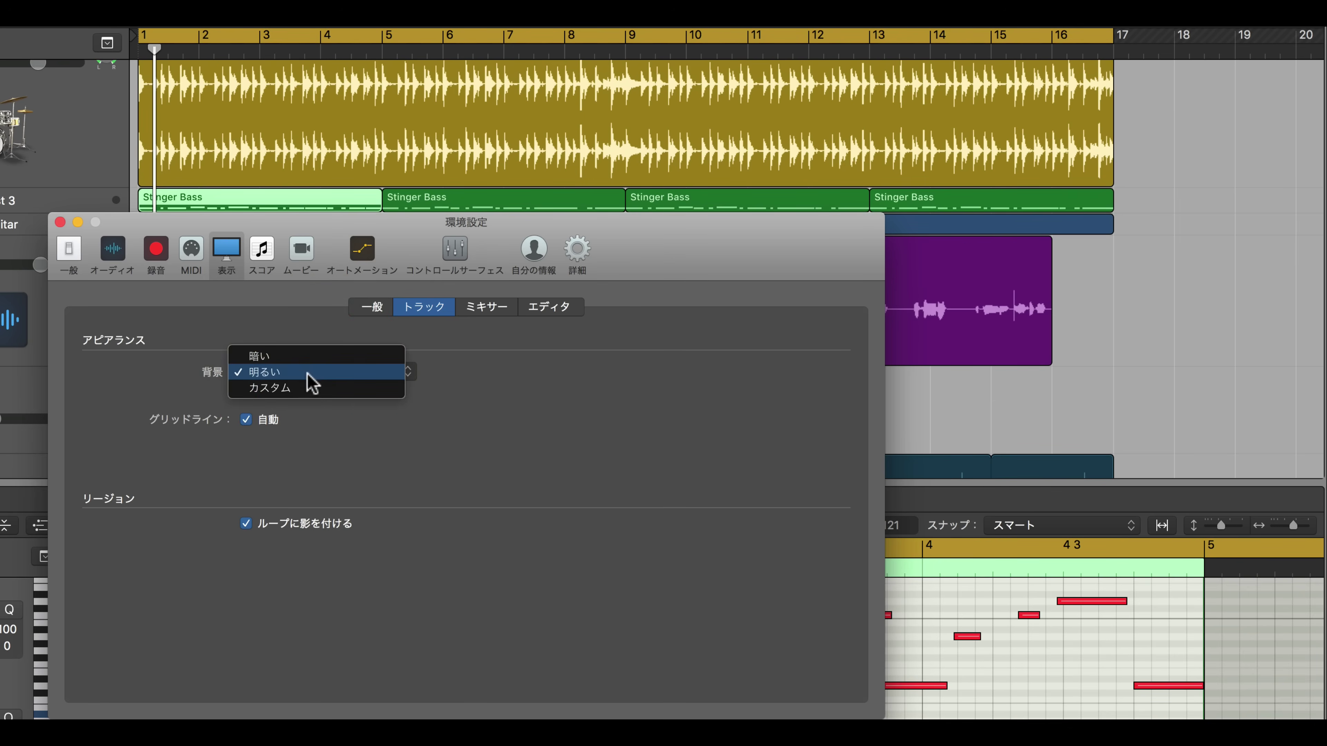
click(308, 360)
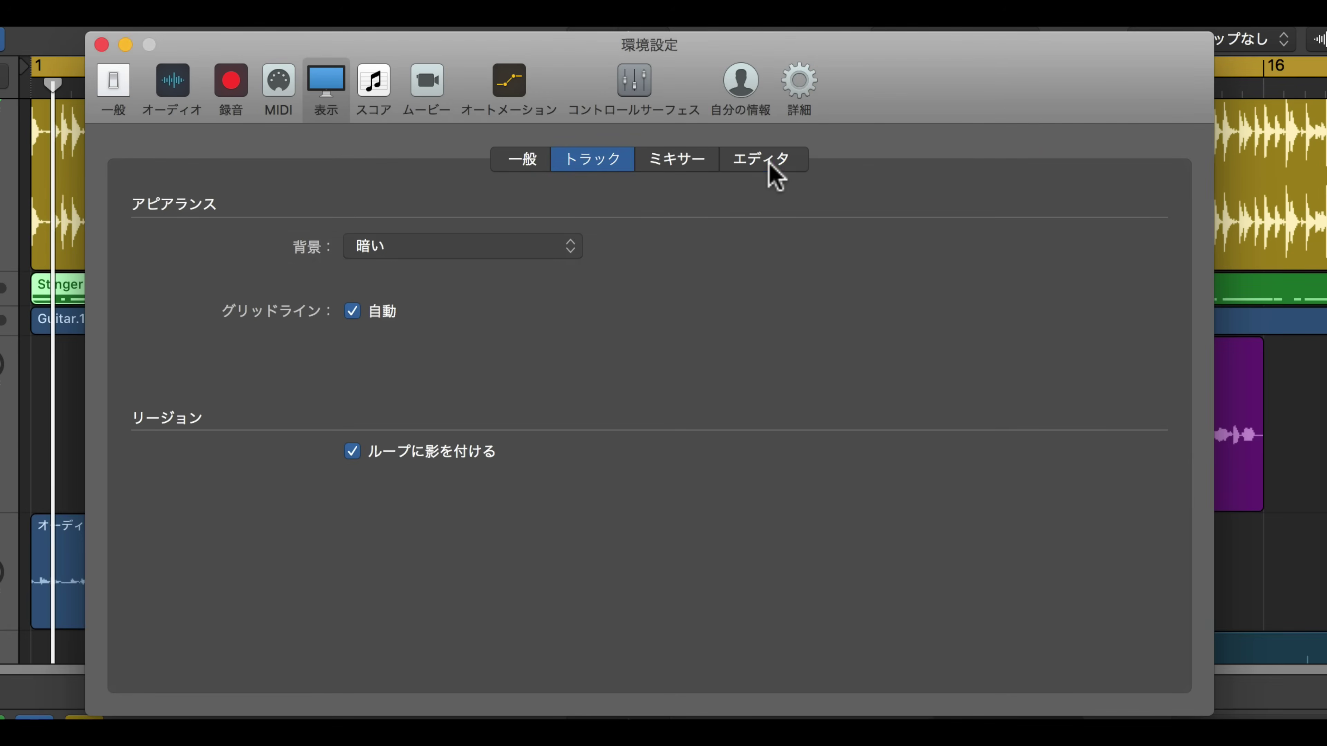
Step: Turn the piano roll's bright background (明るい背景) off and on again in the editor display preferences
click(548, 307)
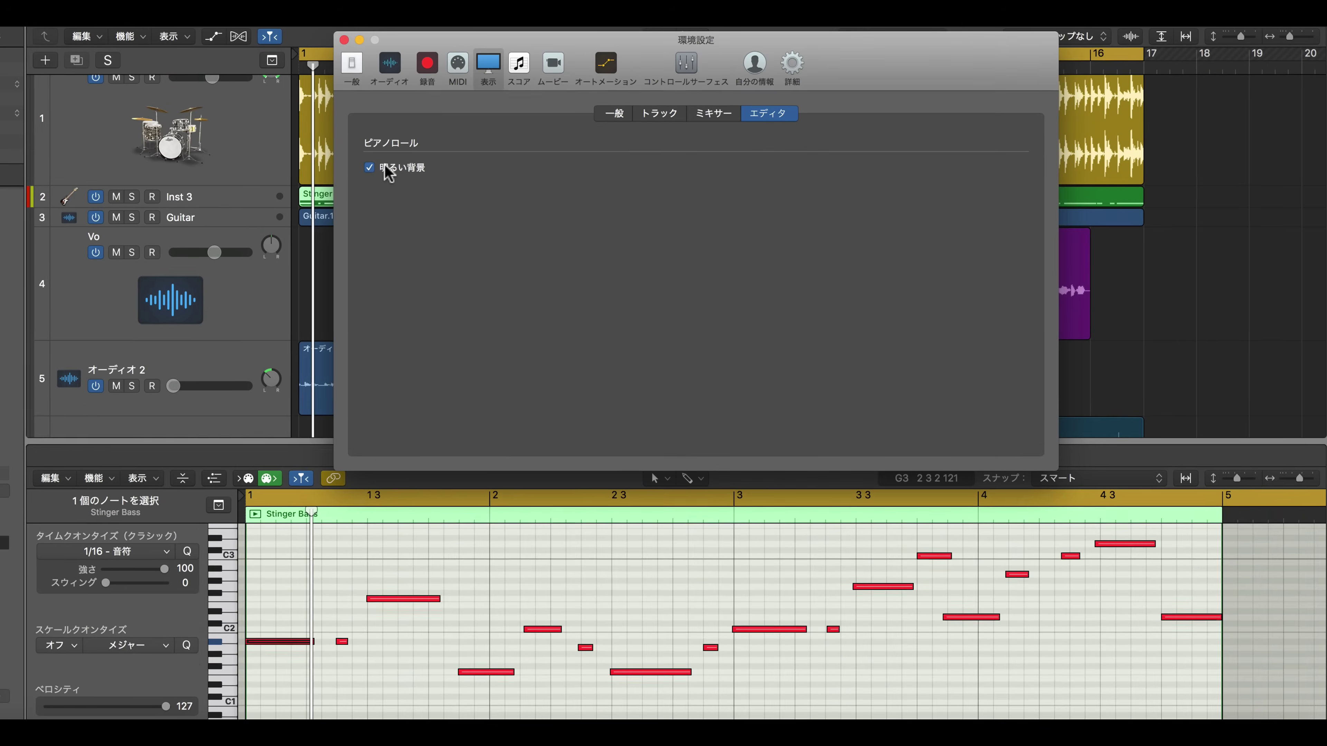
click(140, 243)
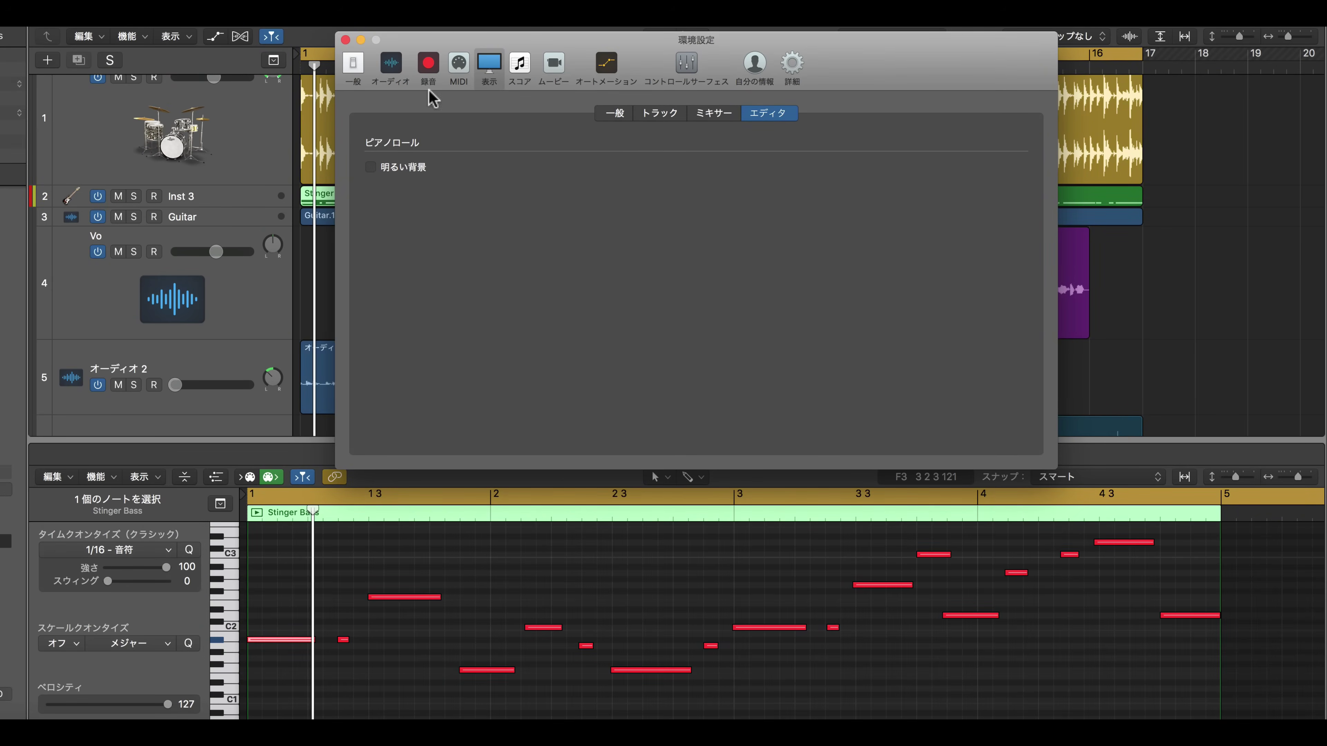
click(405, 168)
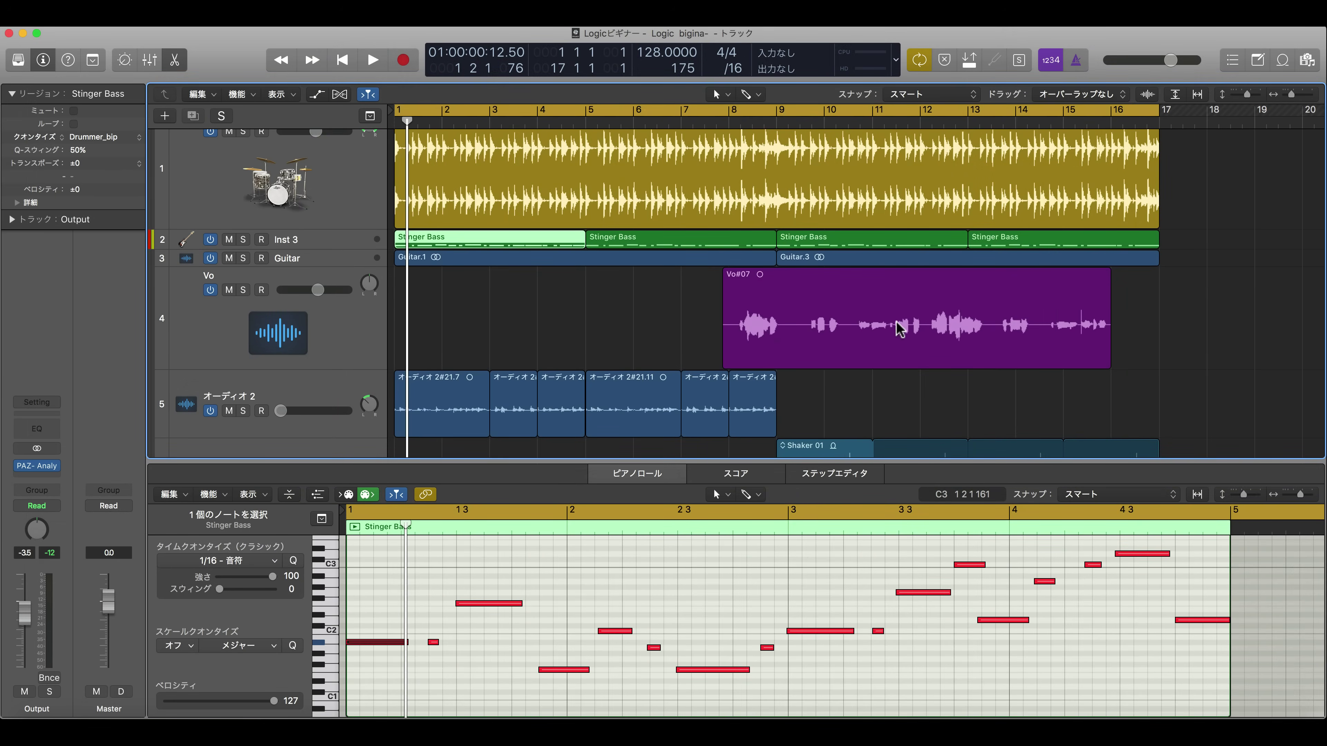
Step: Try orange and teal as the colour of the Vo#07 region, settle on green, and close the colour palette
click(864, 322)
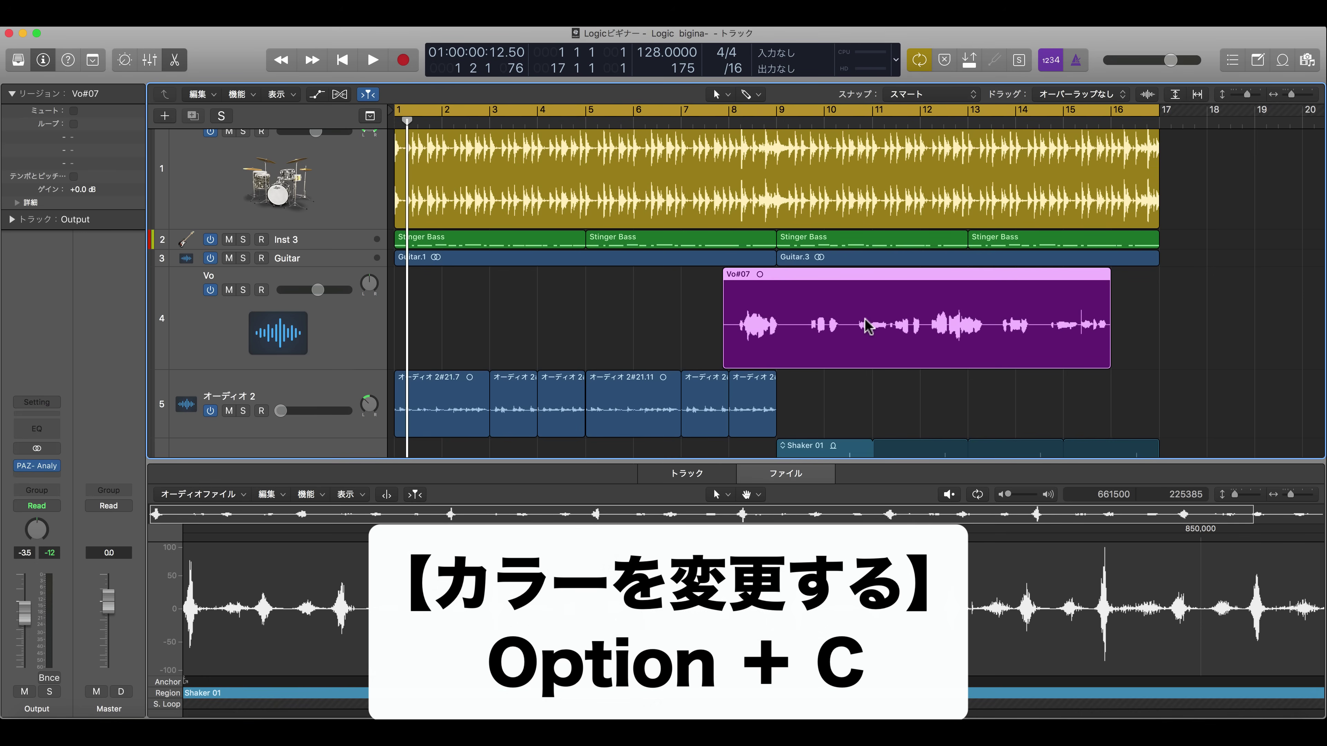
key(alt+c)
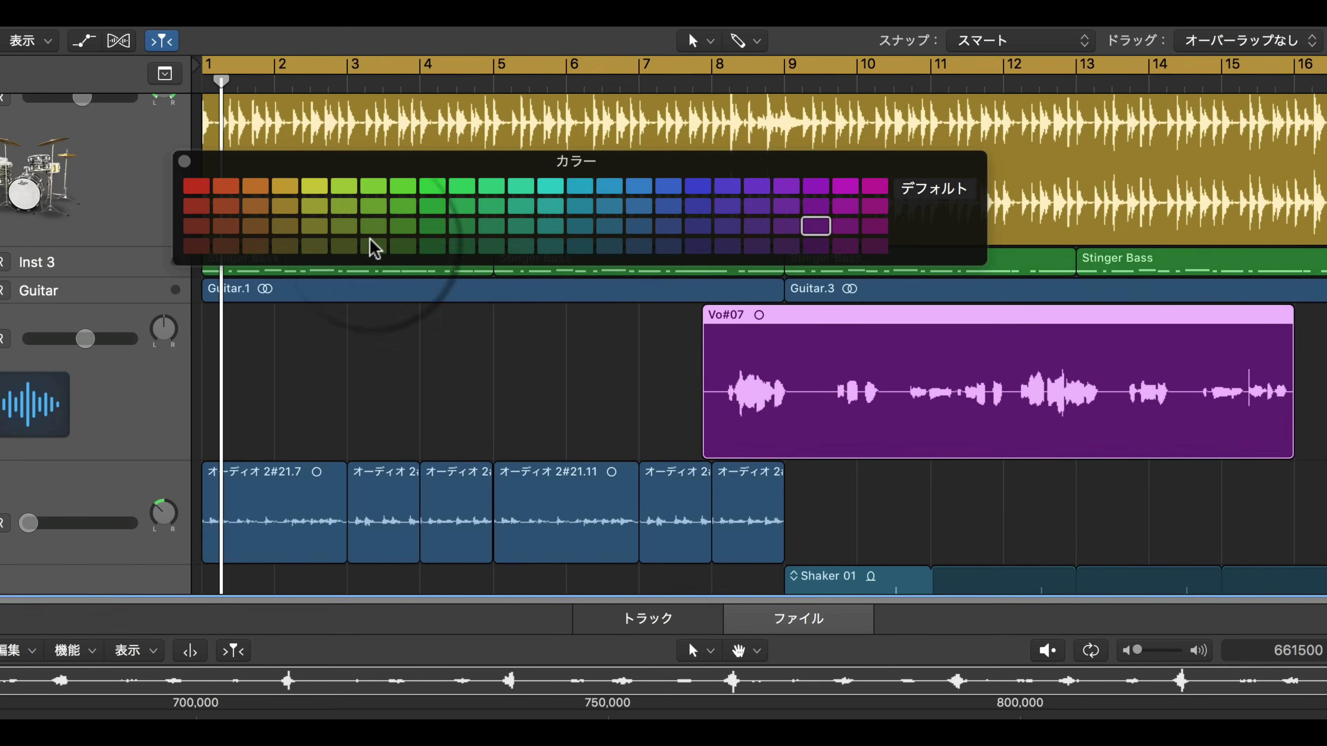
click(255, 206)
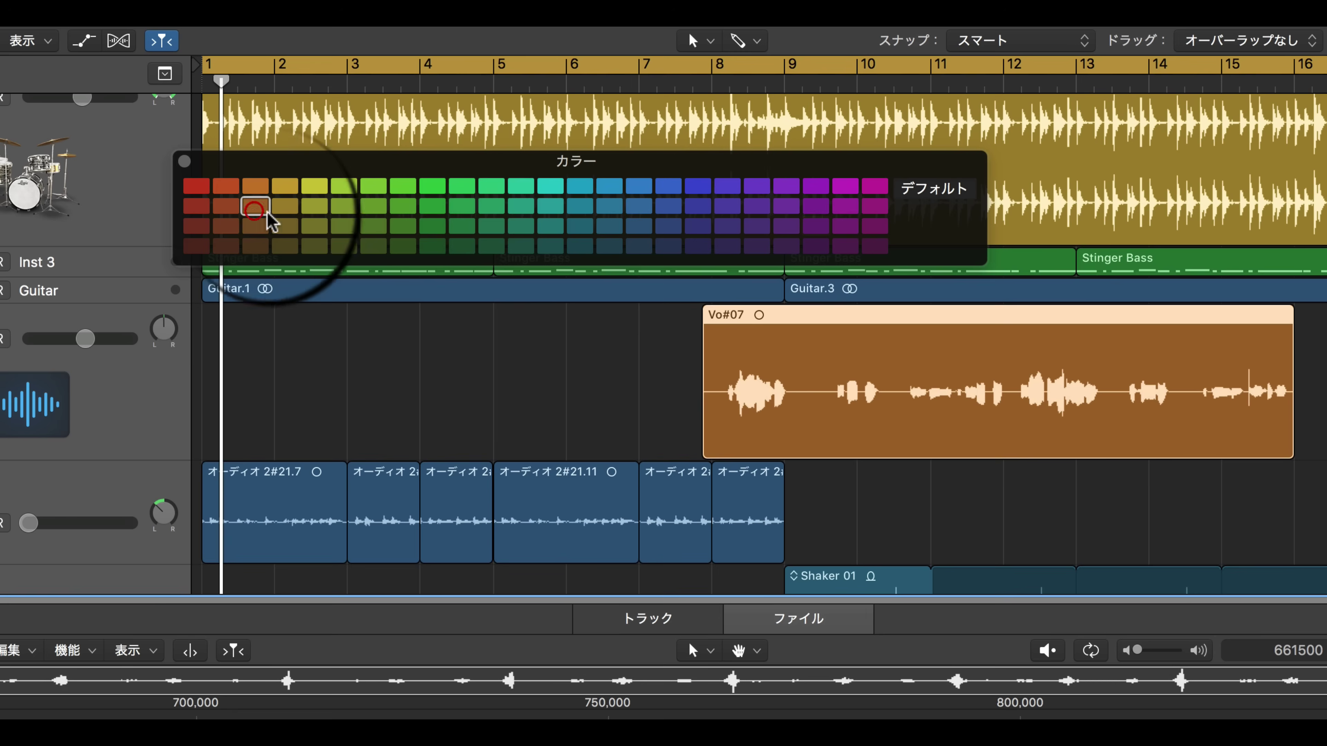
click(550, 225)
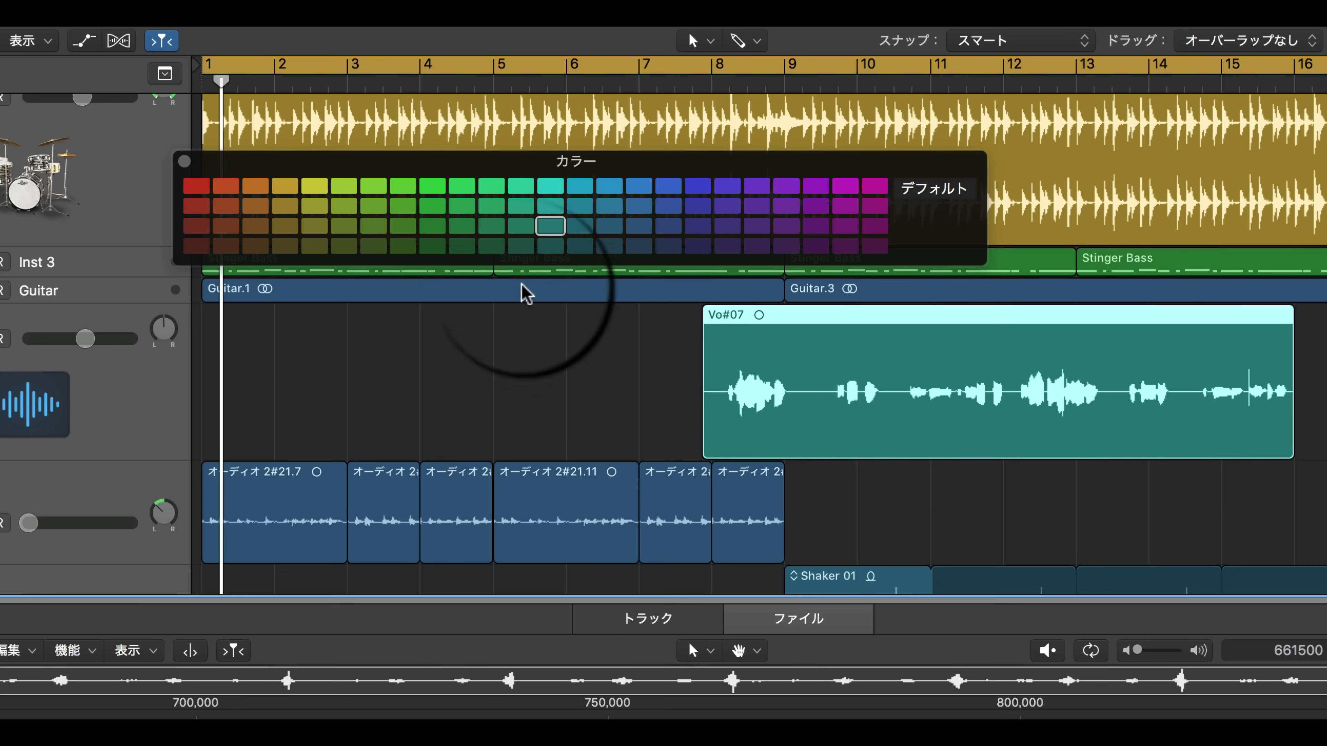
click(462, 225)
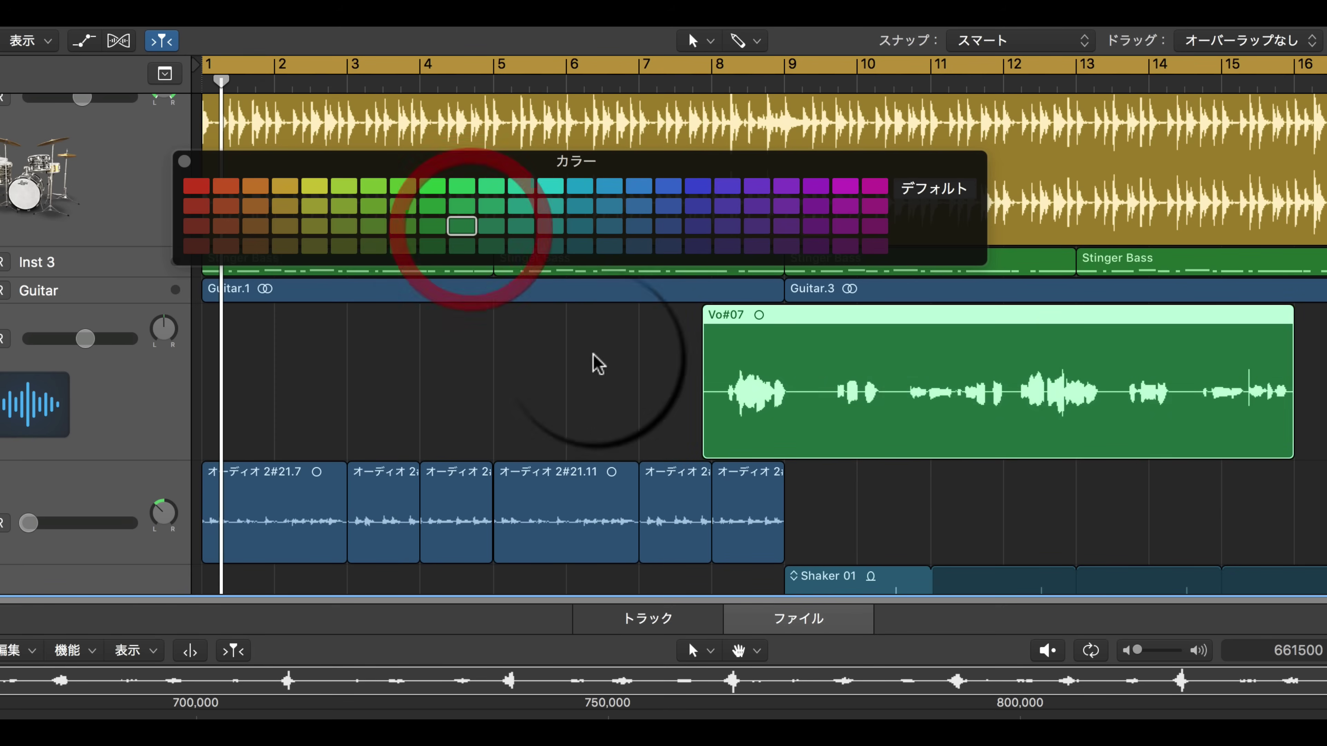
click(184, 161)
Step: Switch horizontal auto zoom on for the tracks area and off again
scroll(498, 397, down, 2)
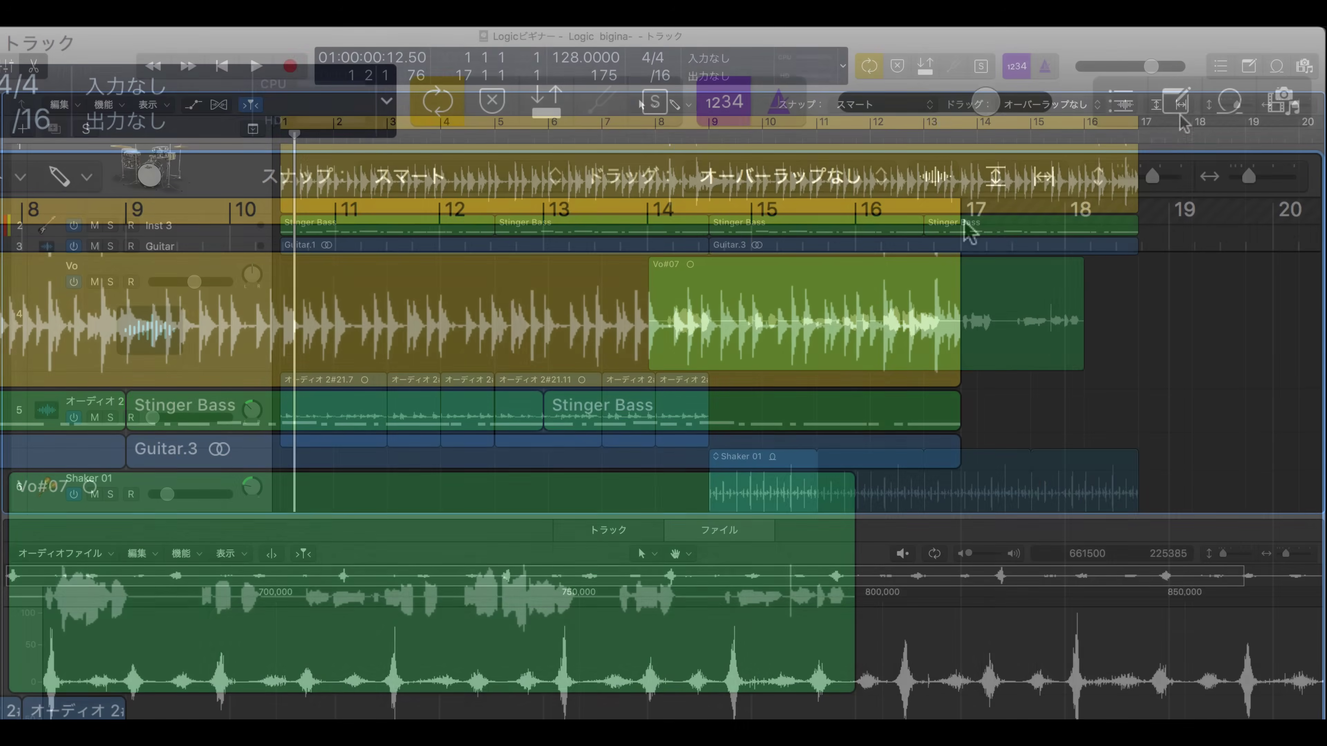
click(1044, 176)
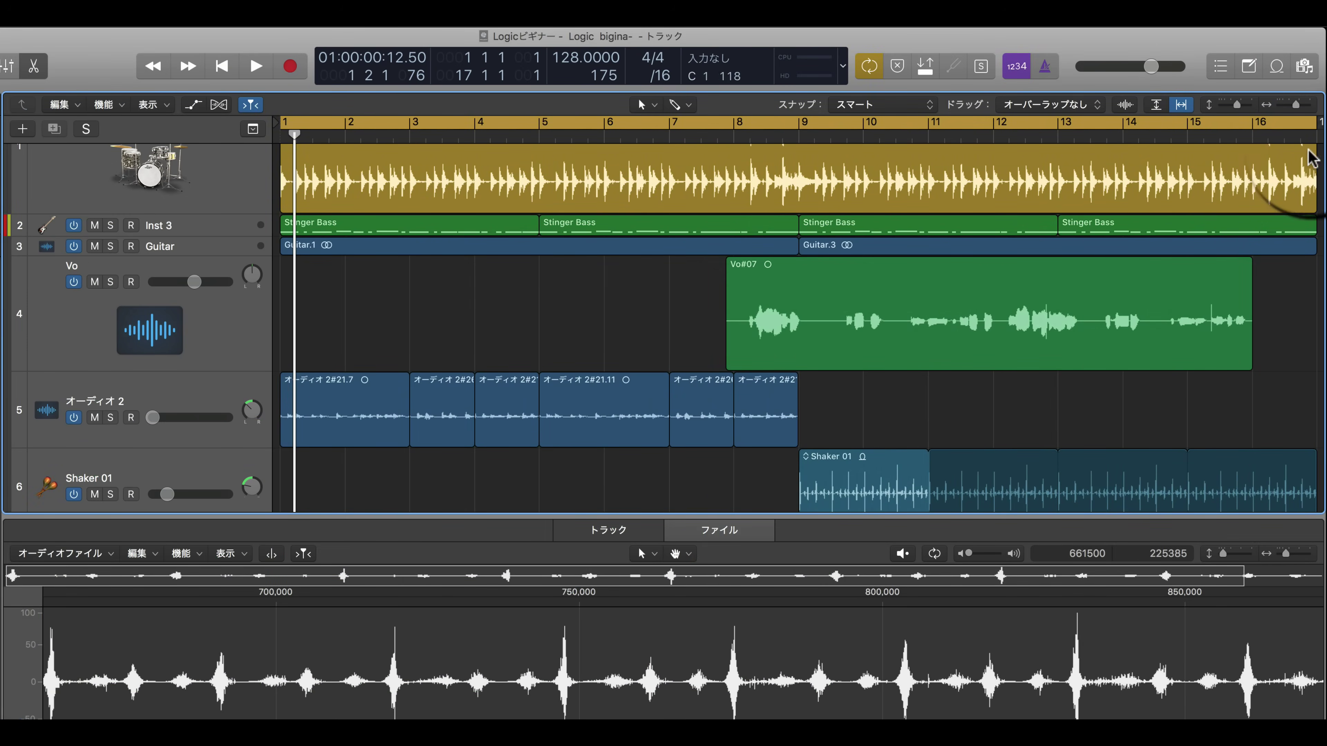
click(1180, 104)
Step: Copy all regions to about bar 18.5 and toggle horizontal auto zoom for the extended arrangement
key(super+a)
drag(600, 200, 1258, 216)
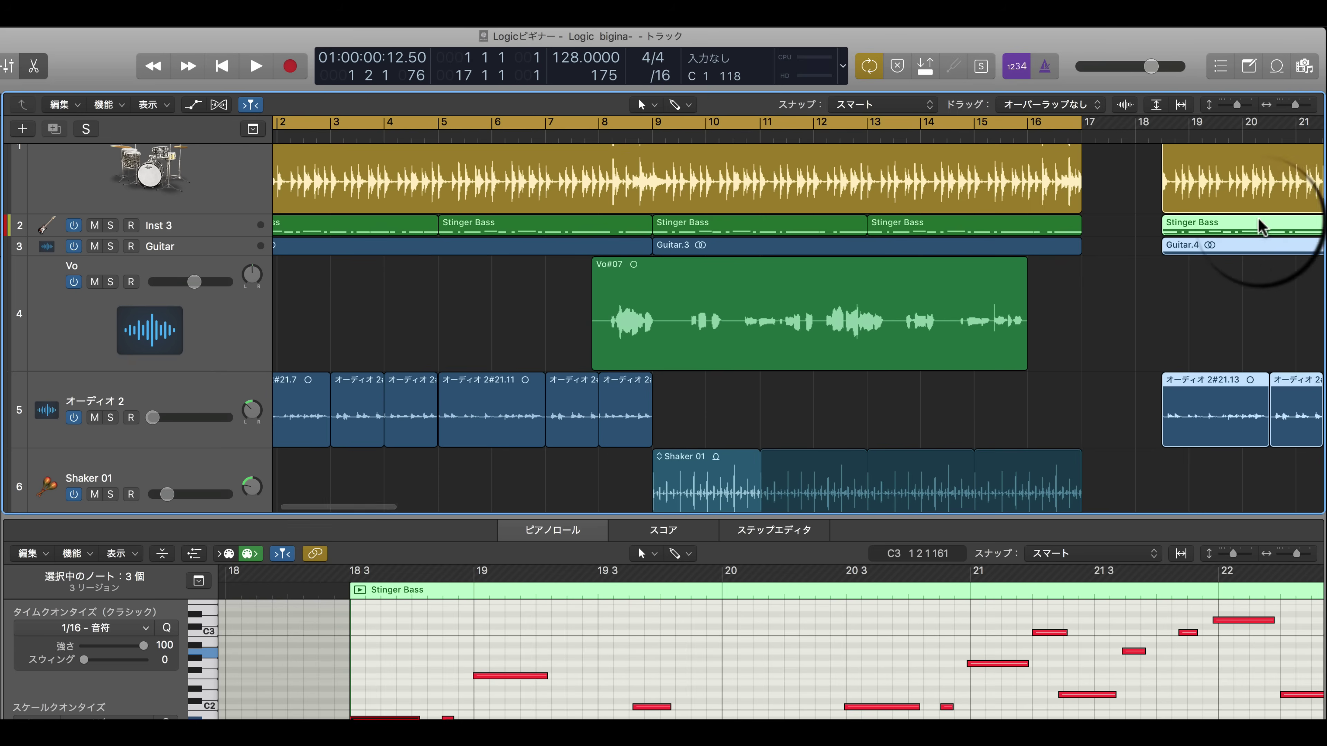
click(1182, 105)
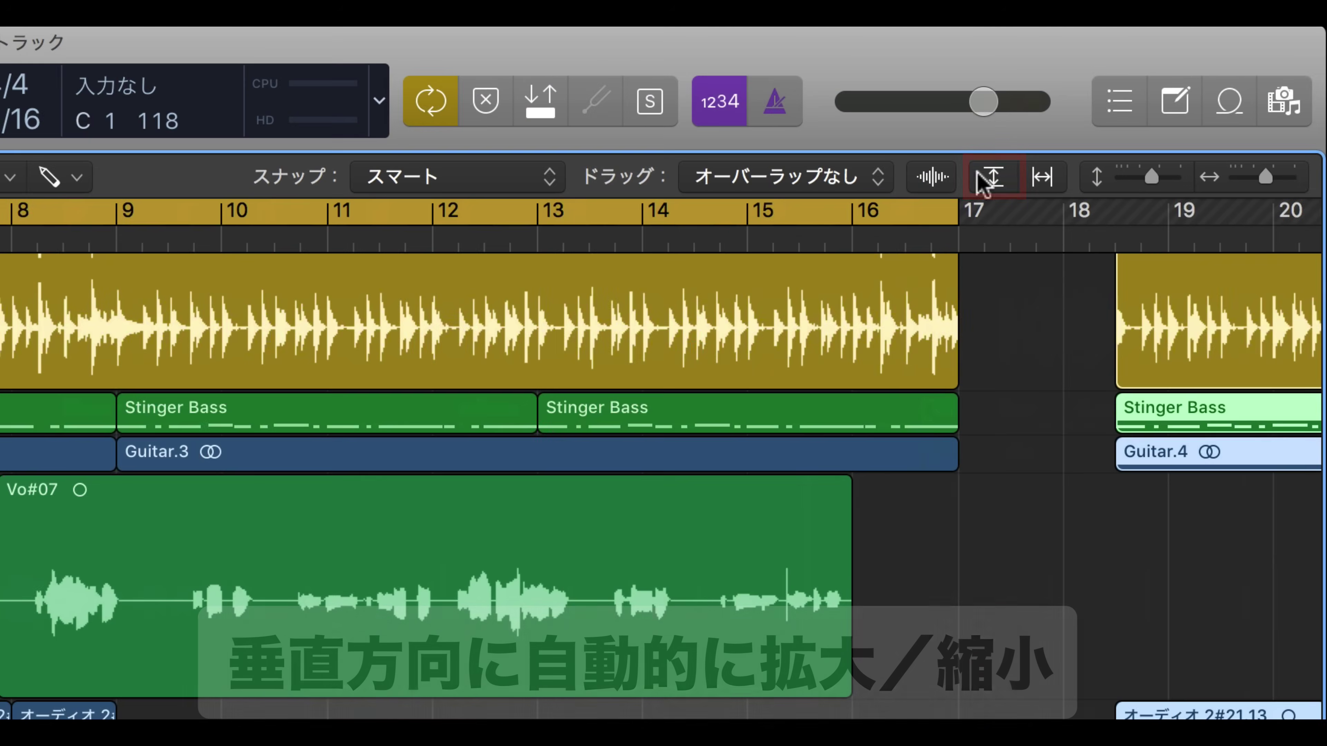
Step: Toggle vertical auto zoom to compare the track heights, leaving both vertical and horizontal auto zoom on
click(997, 170)
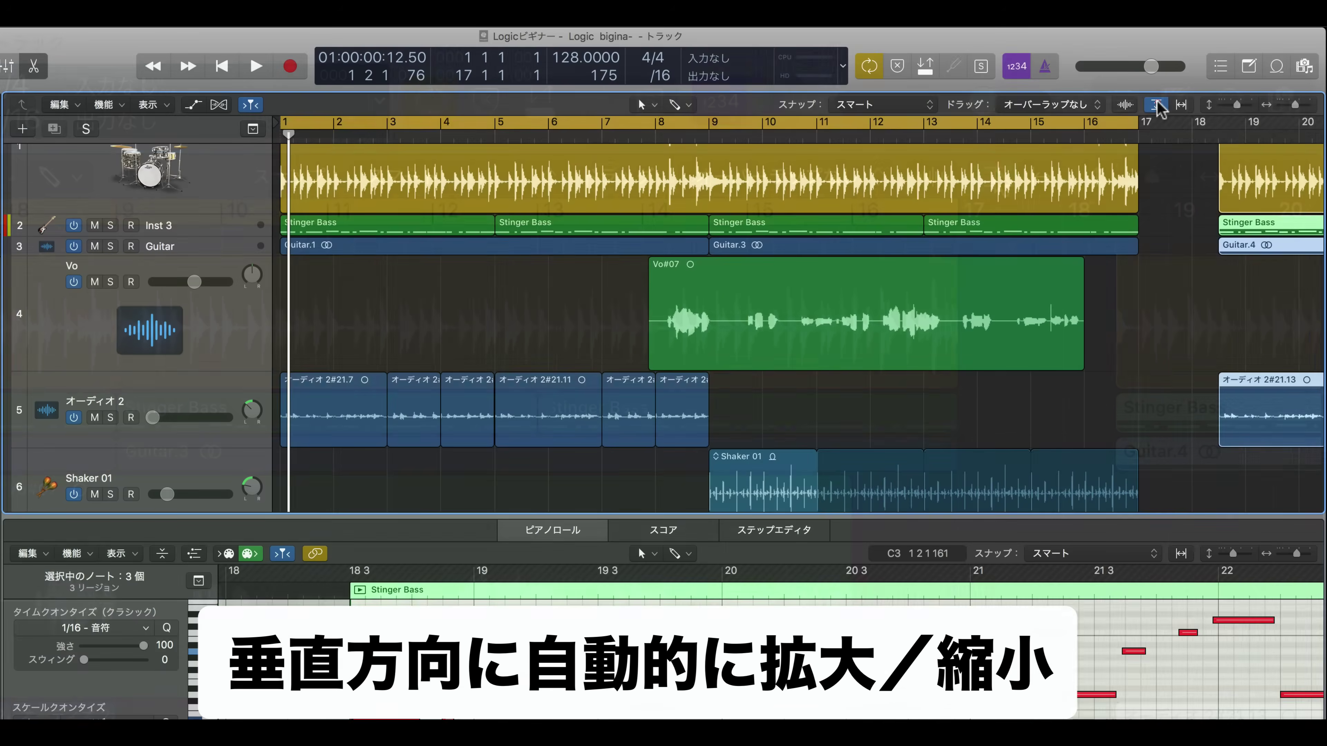
click(1156, 105)
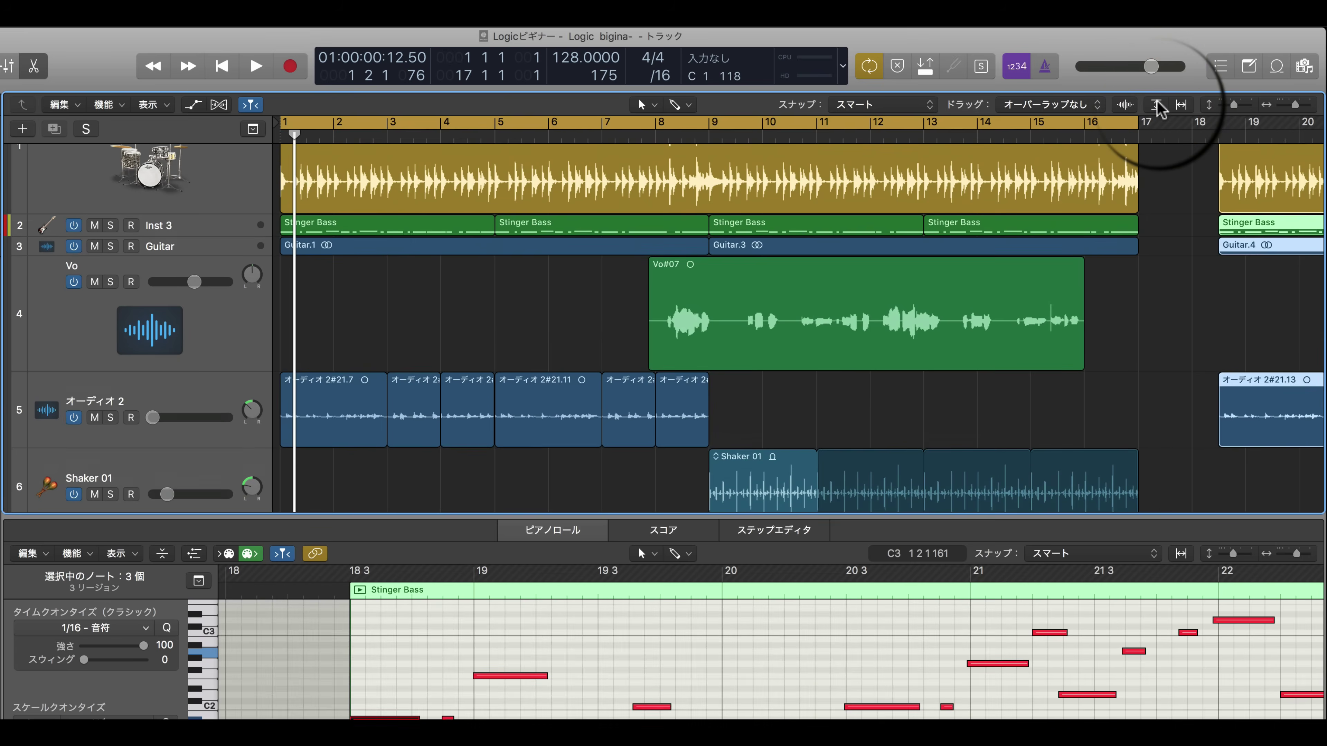
click(1155, 105)
click(1181, 105)
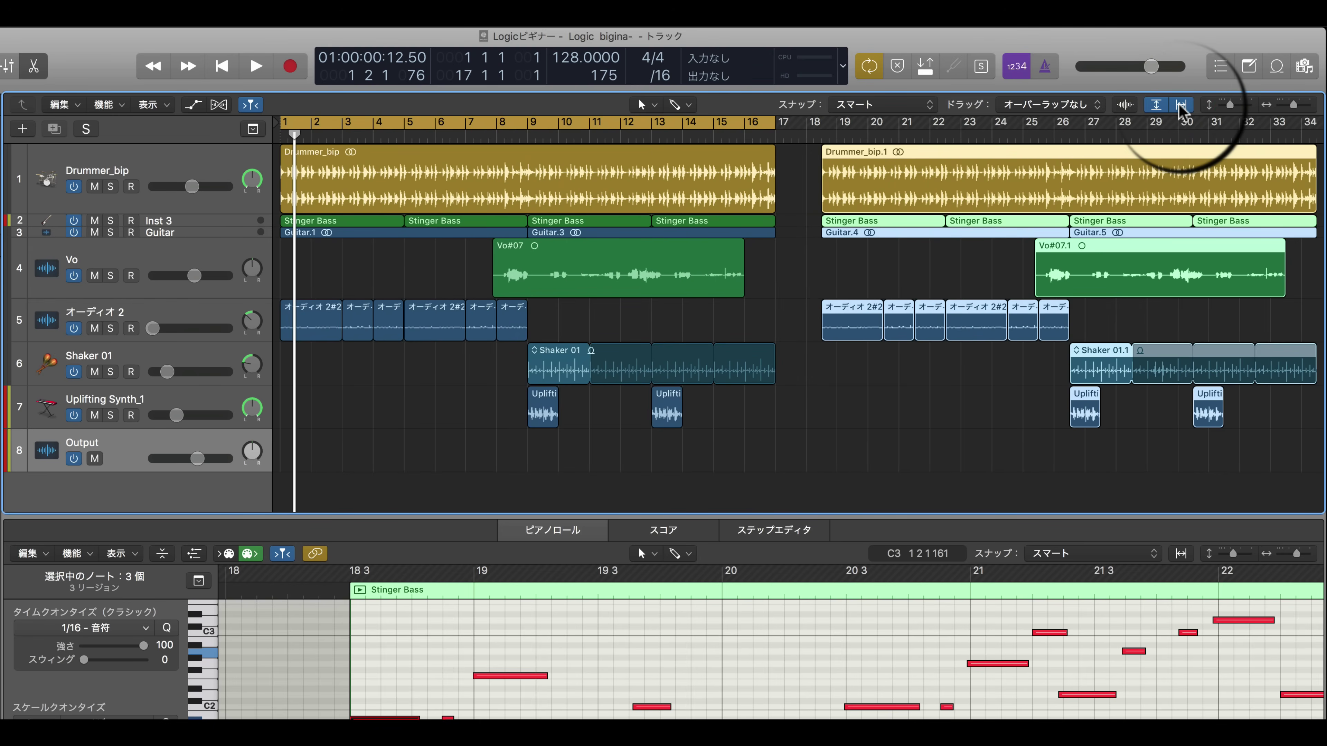
Step: Switch vertical and horizontal auto zoom off in turn, and turn horizontal auto zoom back on
click(1156, 105)
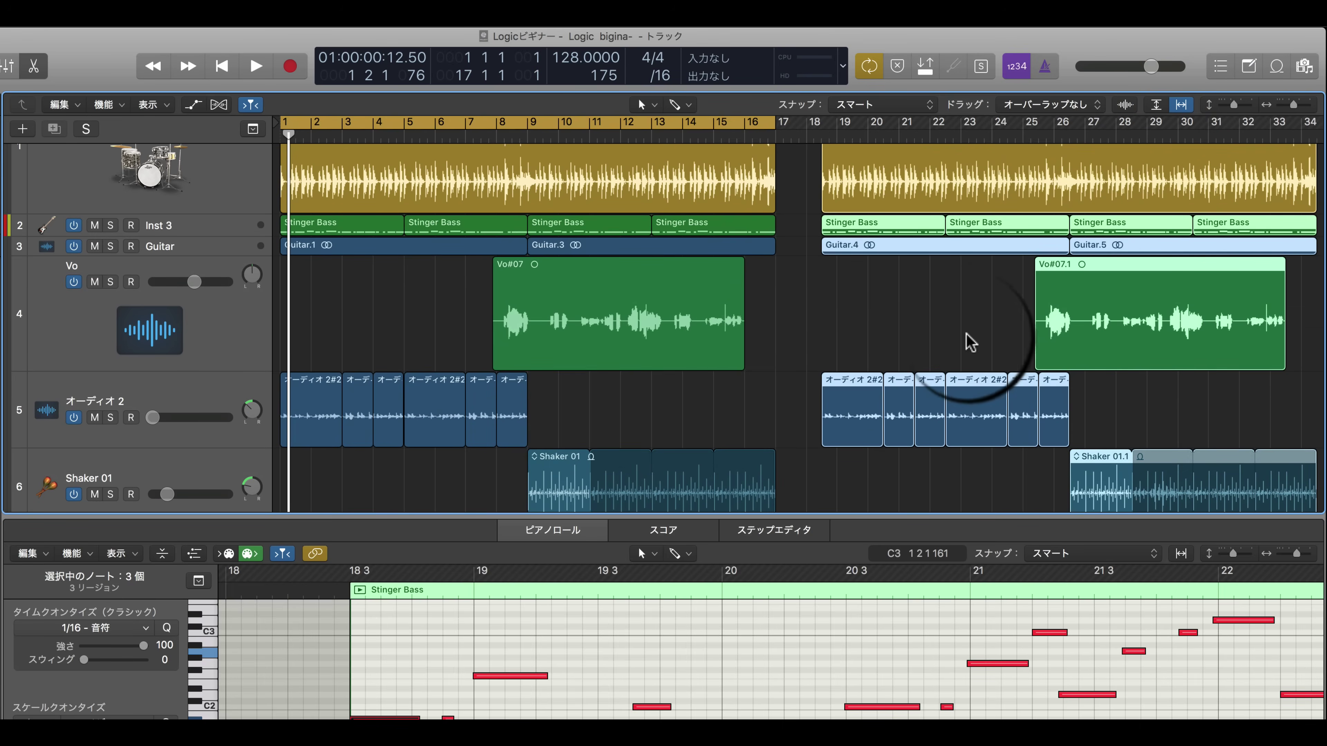
click(1181, 105)
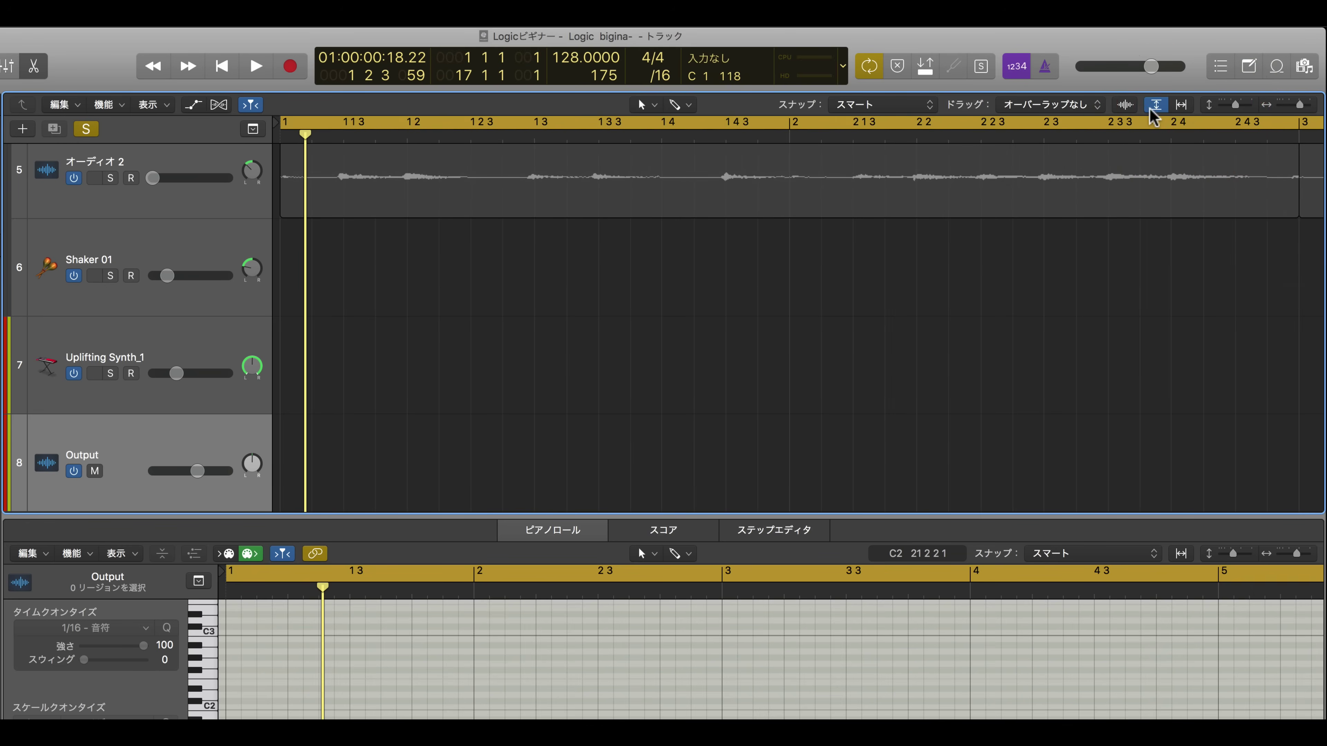
click(1181, 104)
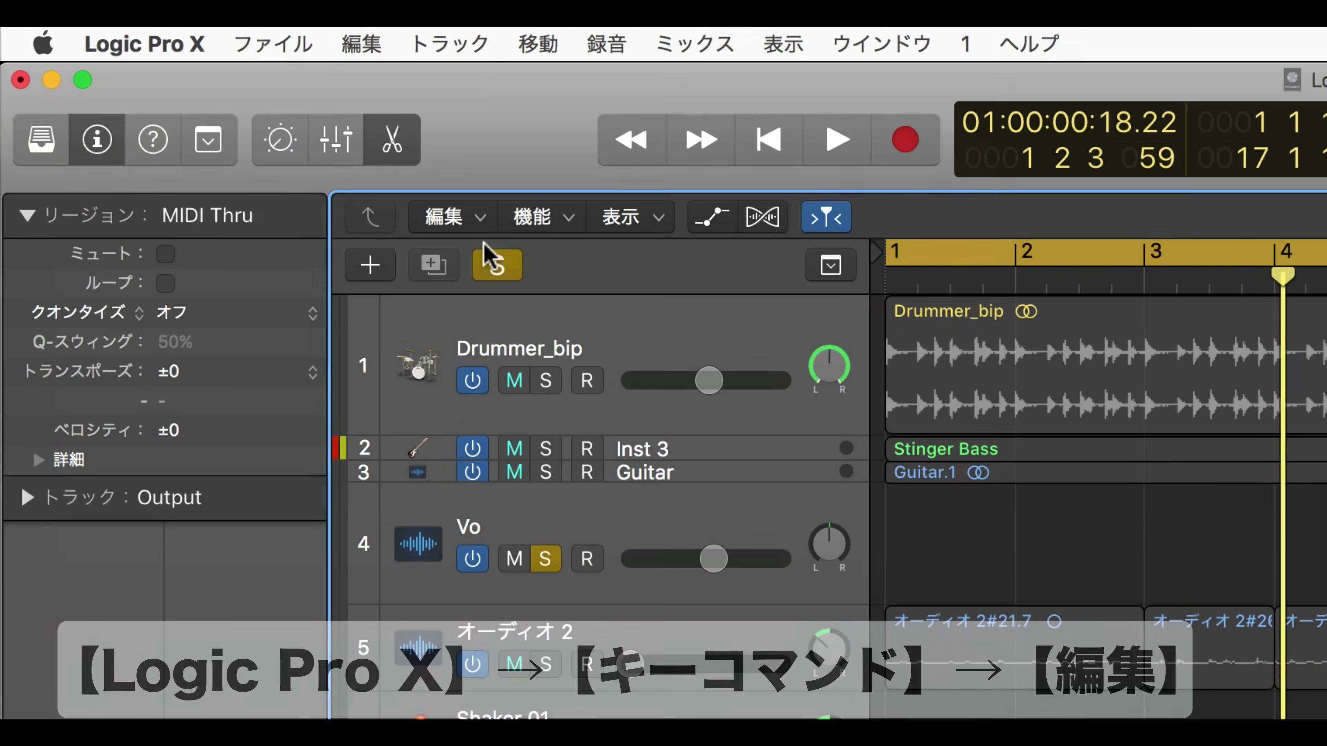
Step: Open the key command editor and look through its command list
click(133, 45)
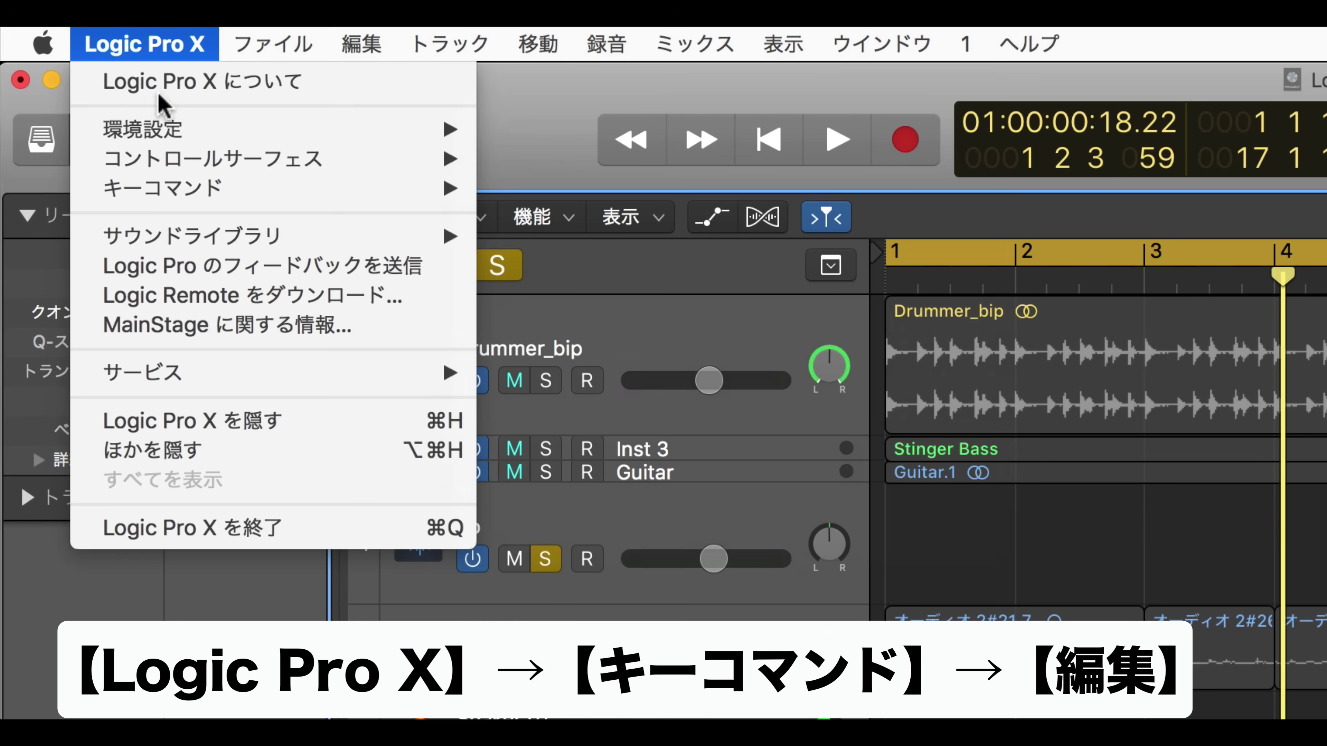
mouse_move(157, 188)
click(528, 217)
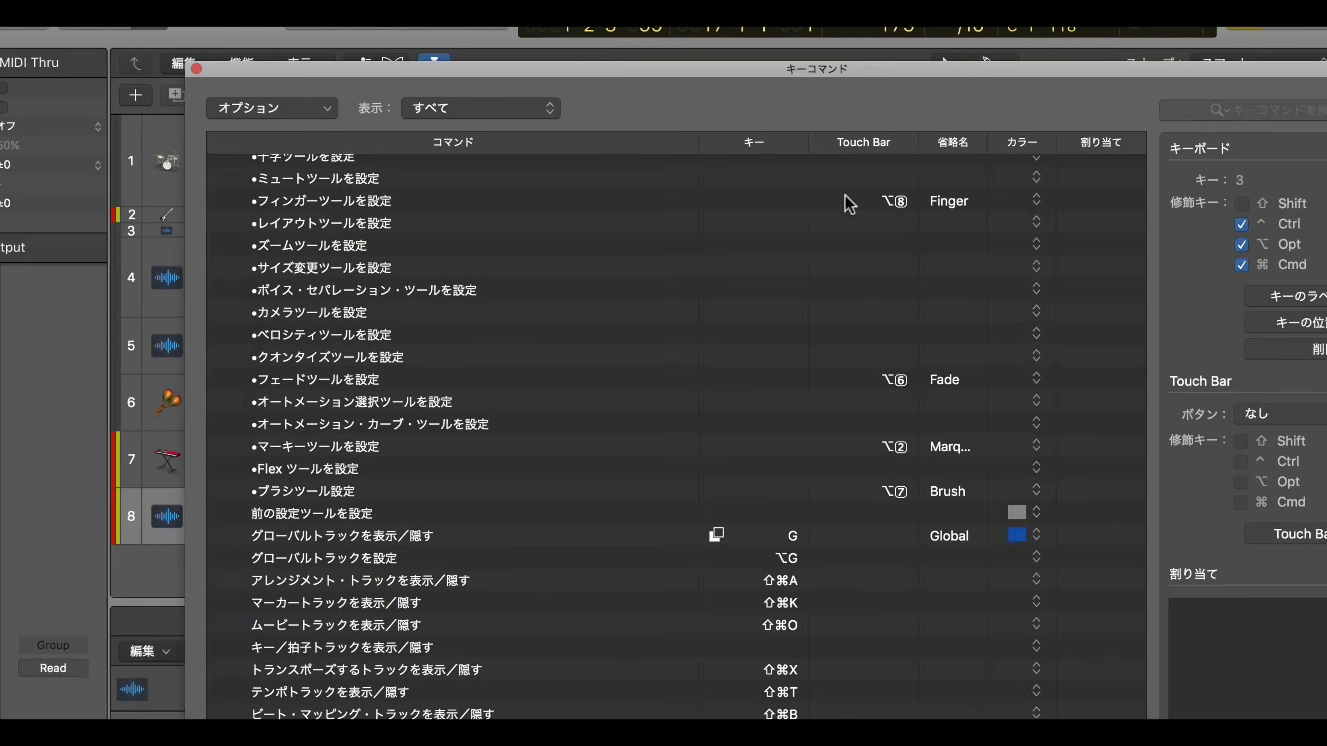
scroll(716, 456, up, 10)
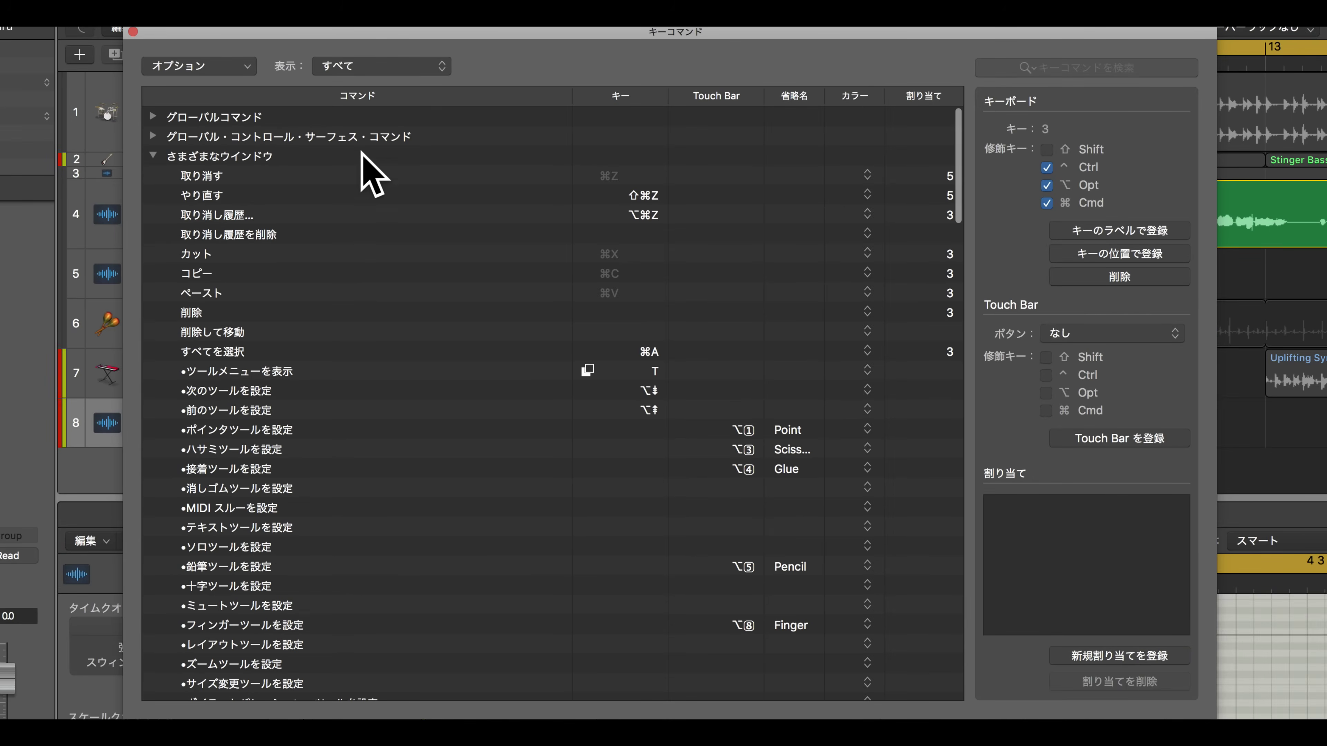
scroll(361, 222, down, 8)
scroll(361, 222, up, 8)
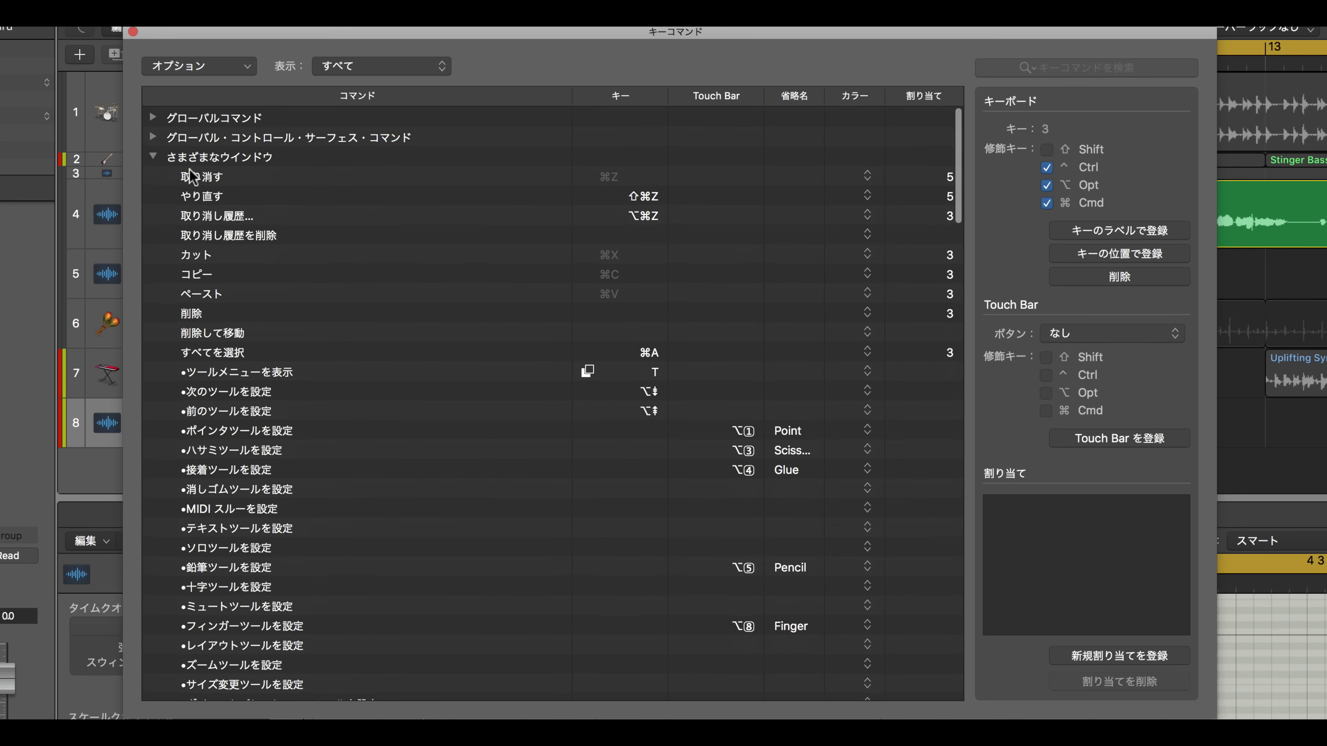
Step: Find the toggle command for horizontal auto zoom (横方向に自動的に拡大／縮小) and assign it Command+Option+Shift+P by key label
key(alt+shift+super+at)
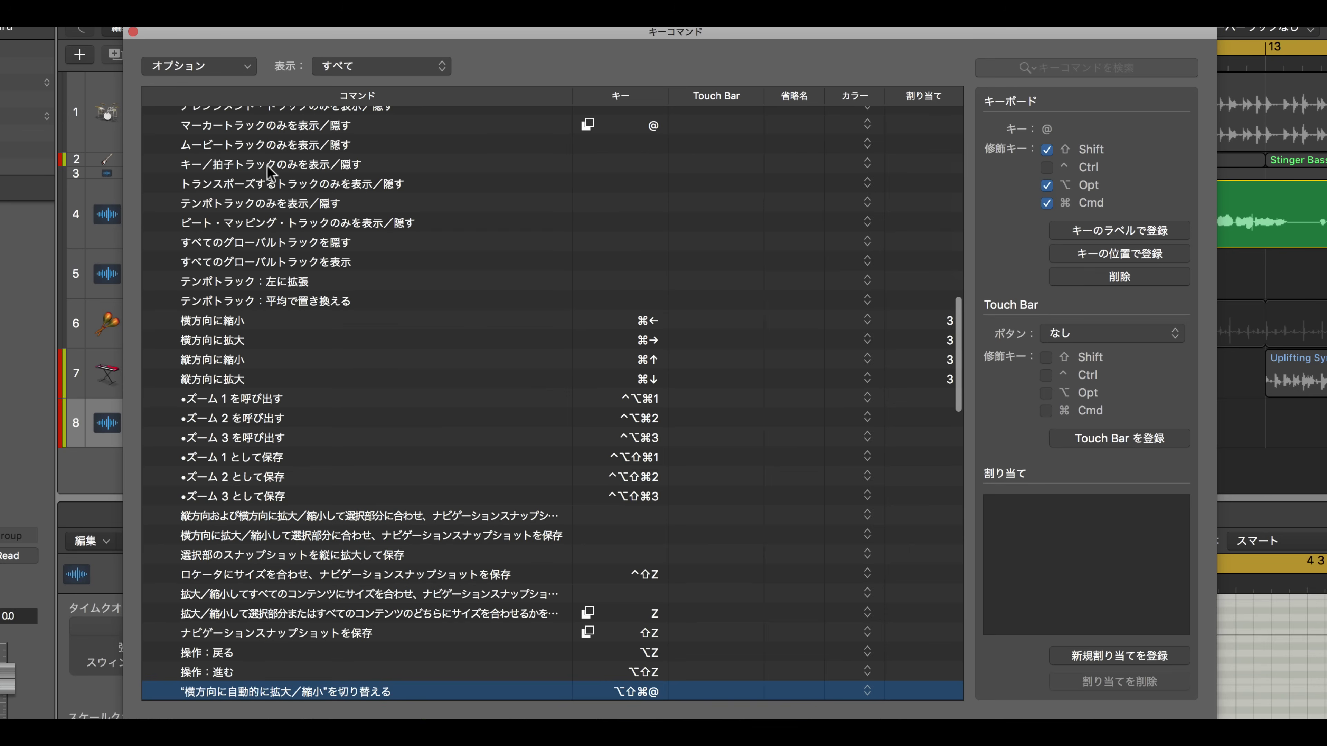
scroll(257, 246, down, 3)
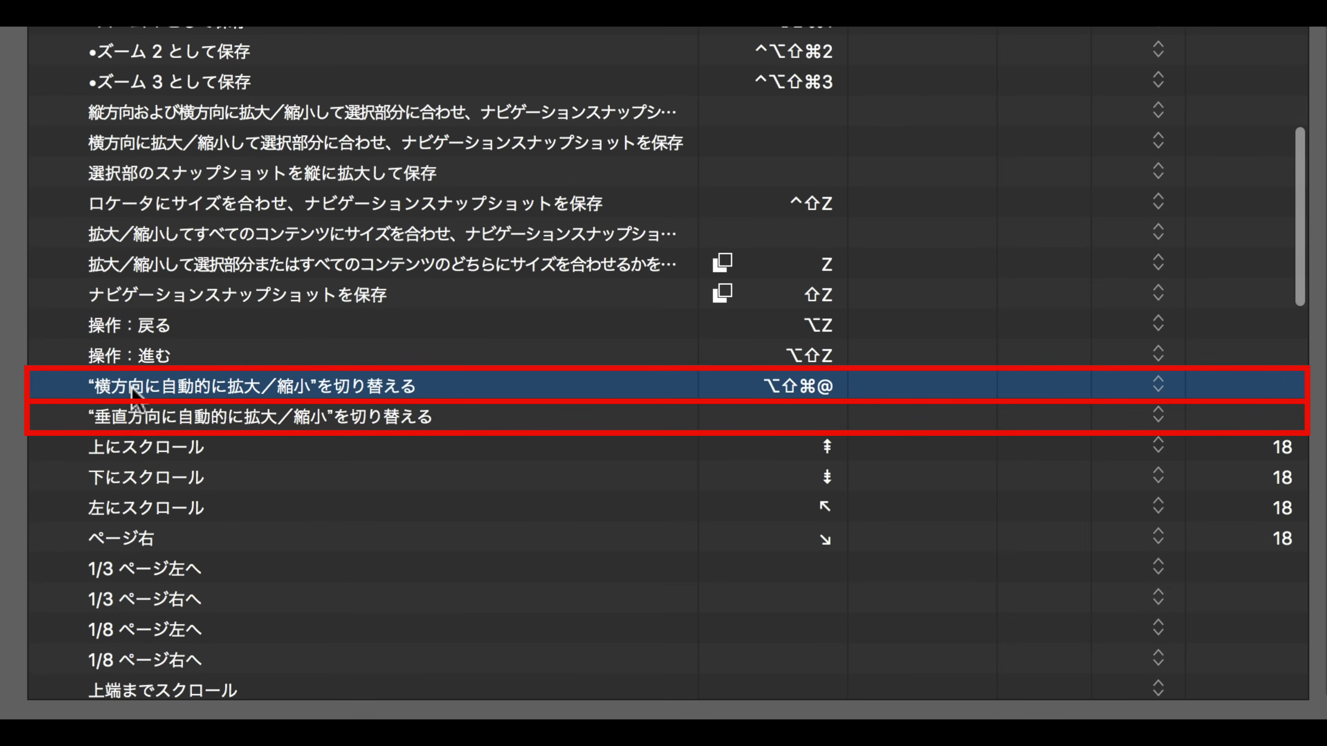
click(389, 417)
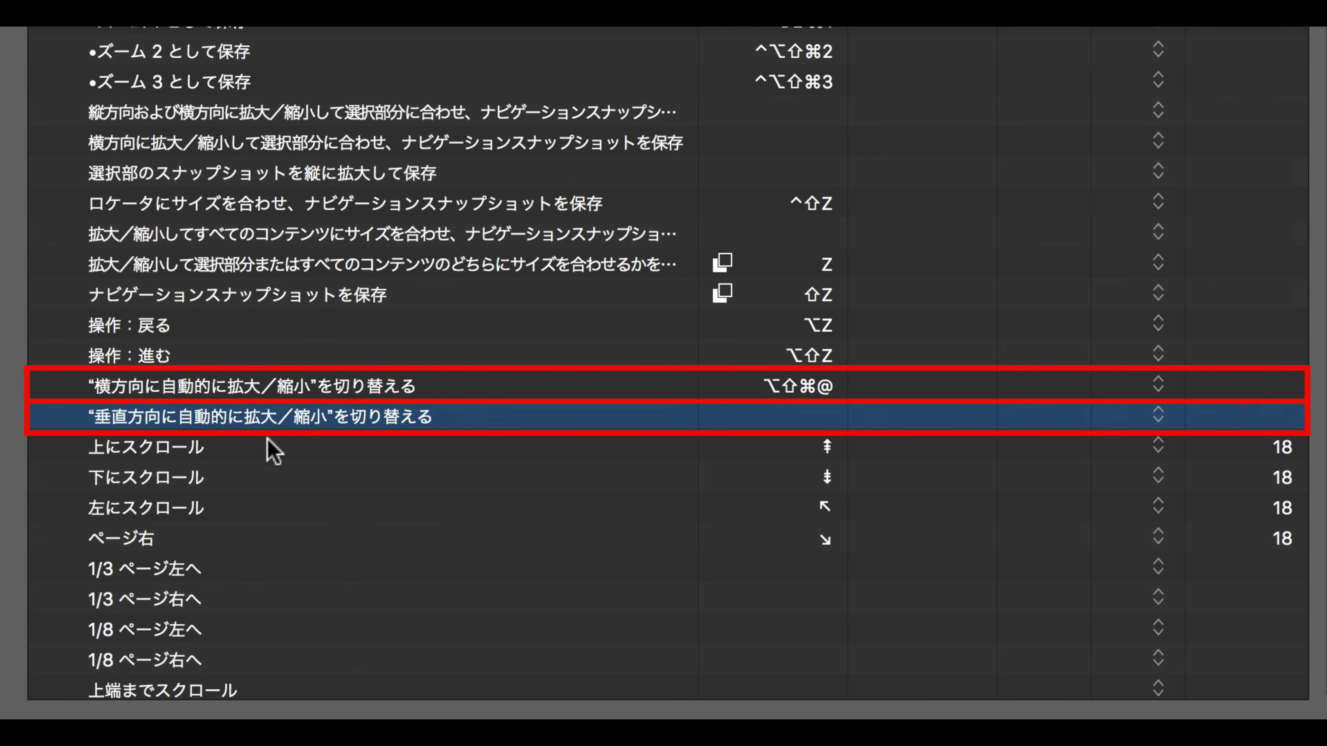
click(272, 399)
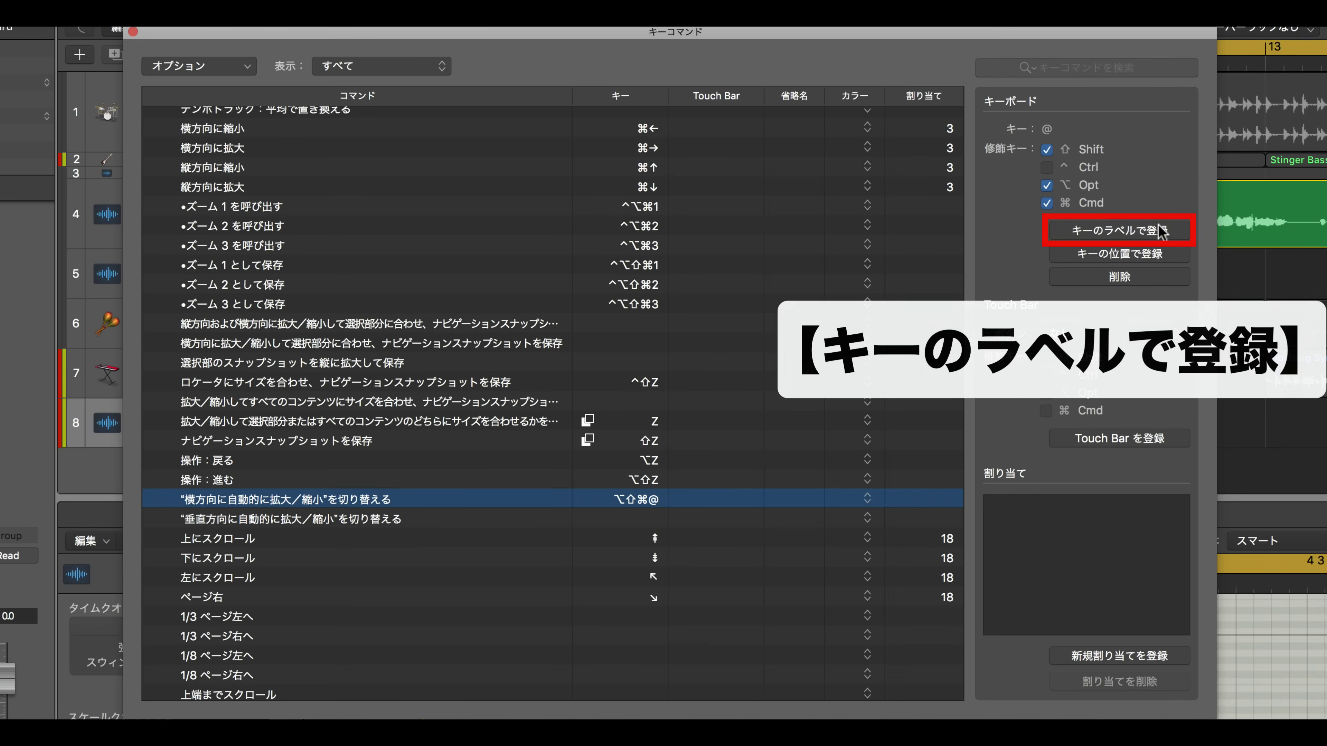
click(1106, 234)
key(super+alt+shift+p)
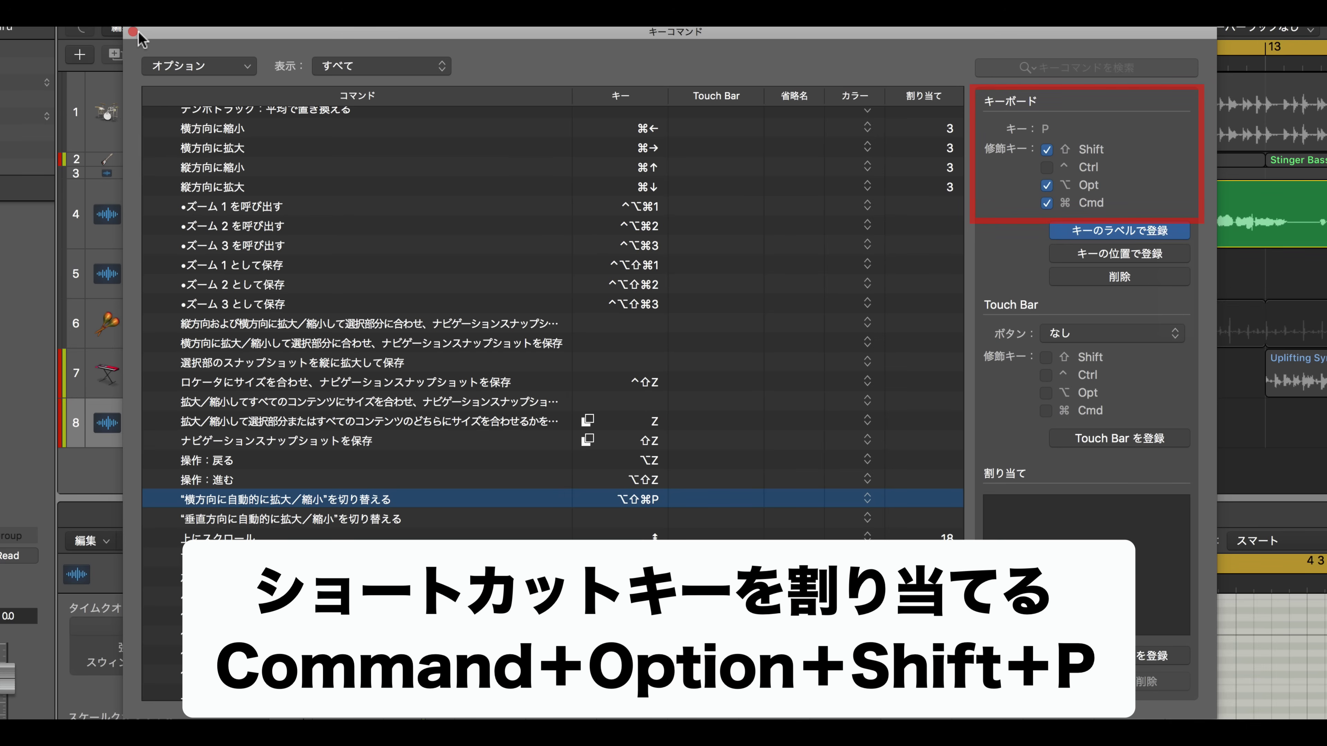
Step: Move the key command window down clear of the tracks and shorten the Shaker 01 loop to about bar 12
drag(546, 34, 433, 398)
click(1206, 313)
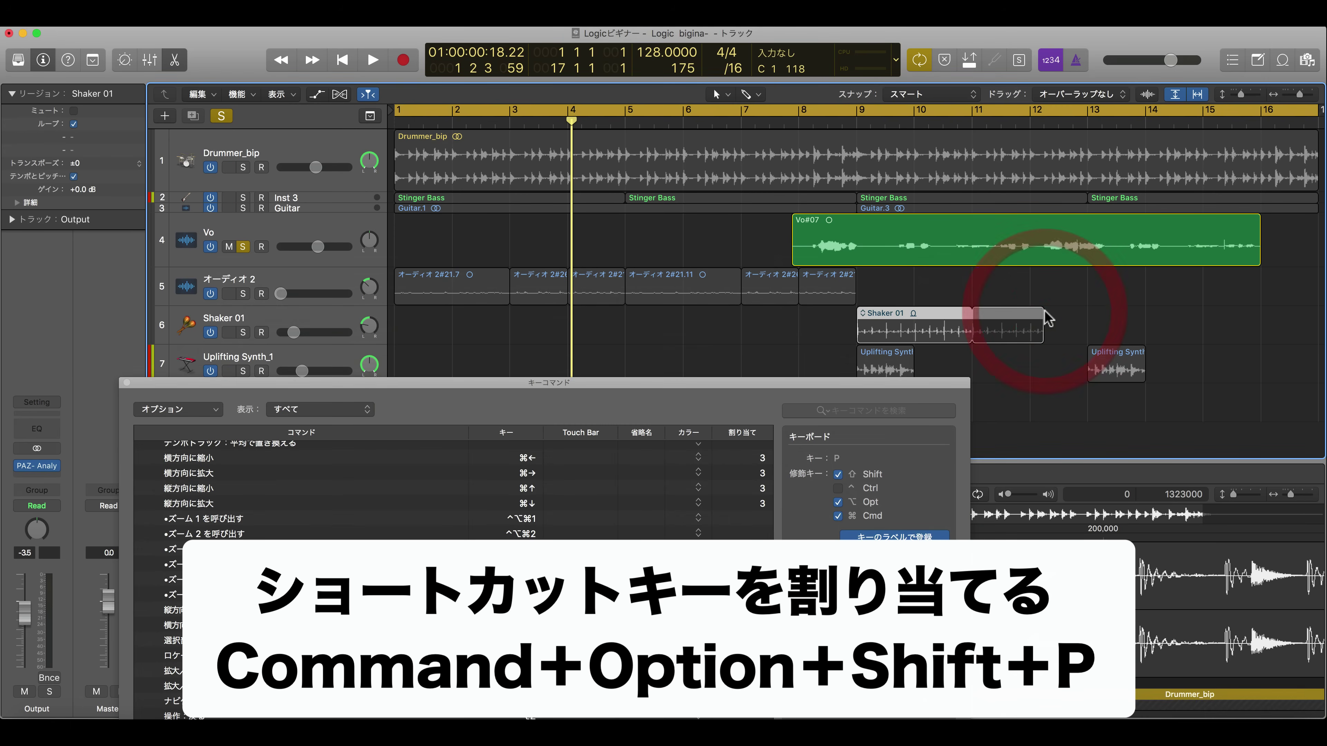
Step: Toggle horizontal auto zoom repeatedly with the newly assigned key command and move the key command window back up
key(super+alt+shift+p)
key(super+alt+shift+p)
key(super+alt+shift+p)
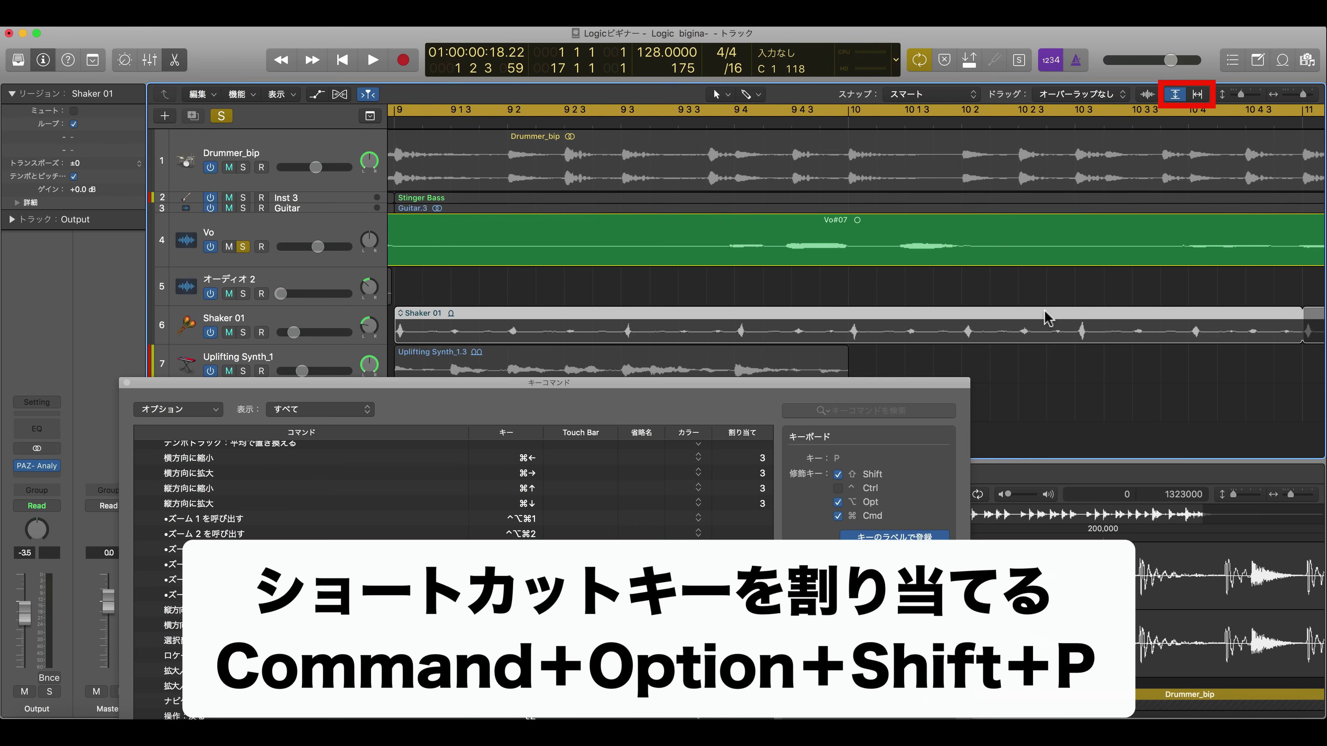
key(super+alt+shift+p)
drag(777, 382, 890, 30)
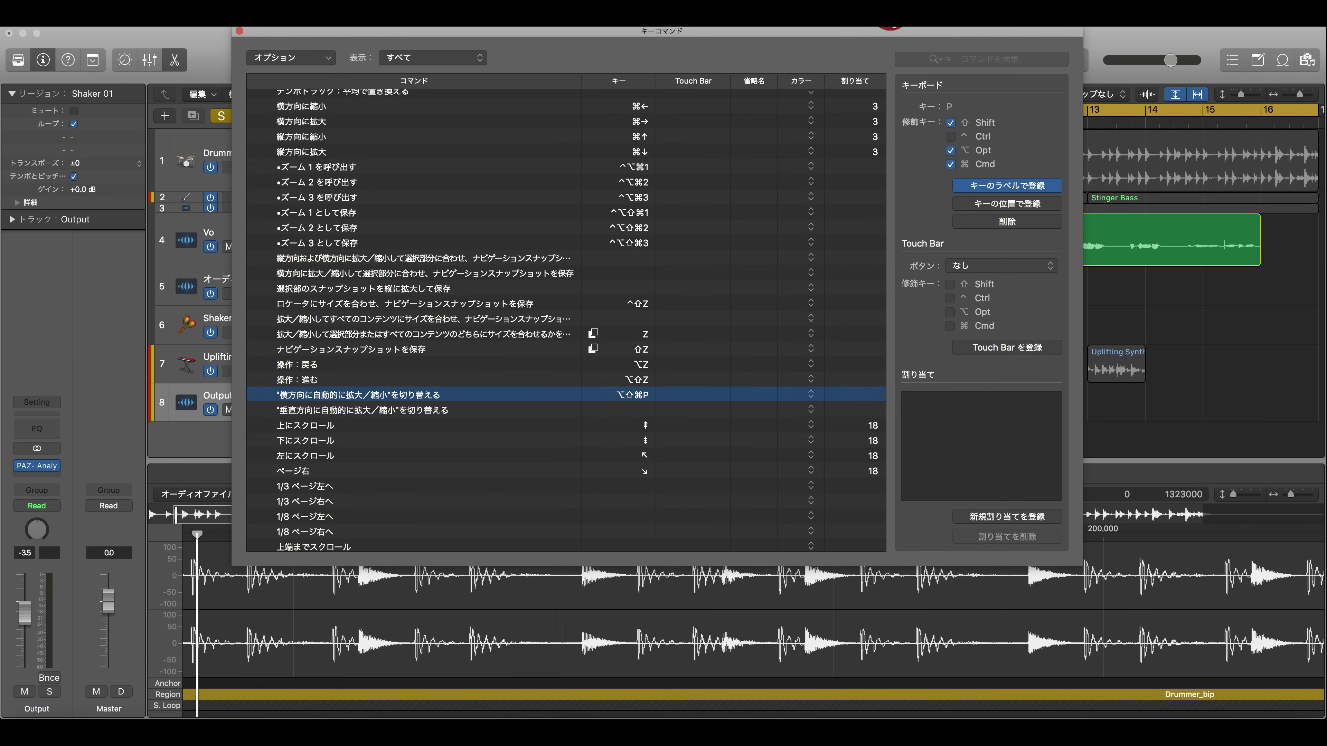
click(666, 53)
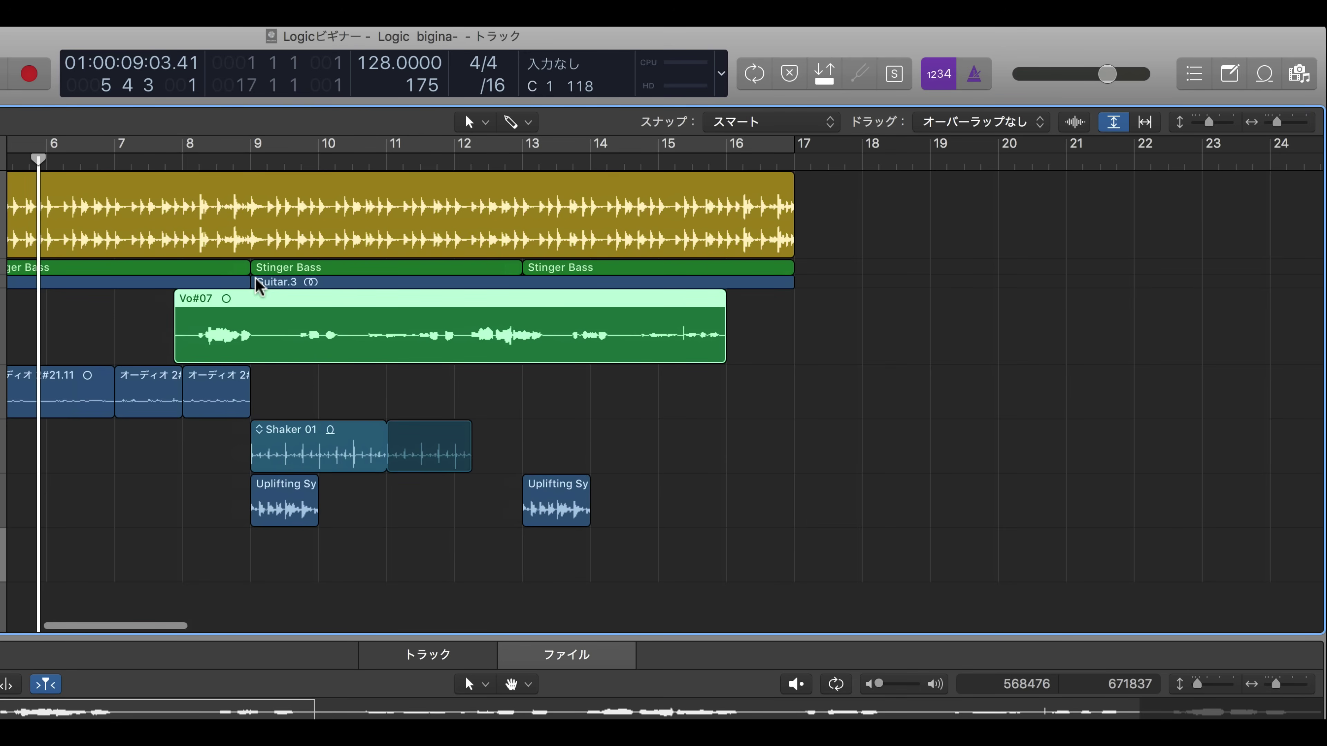
Step: Try the Fade tool and copy the Vo#07 region along the Vo track to about bar 17
click(468, 122)
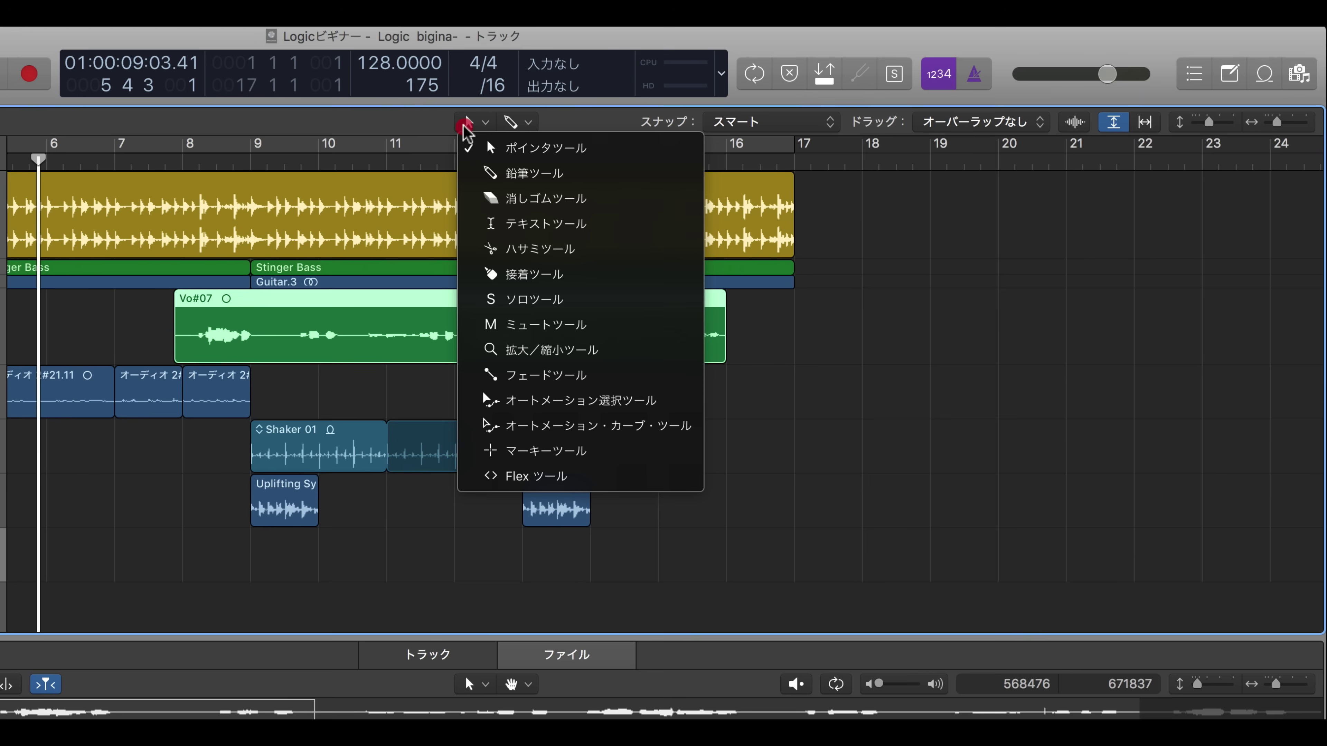
click(472, 372)
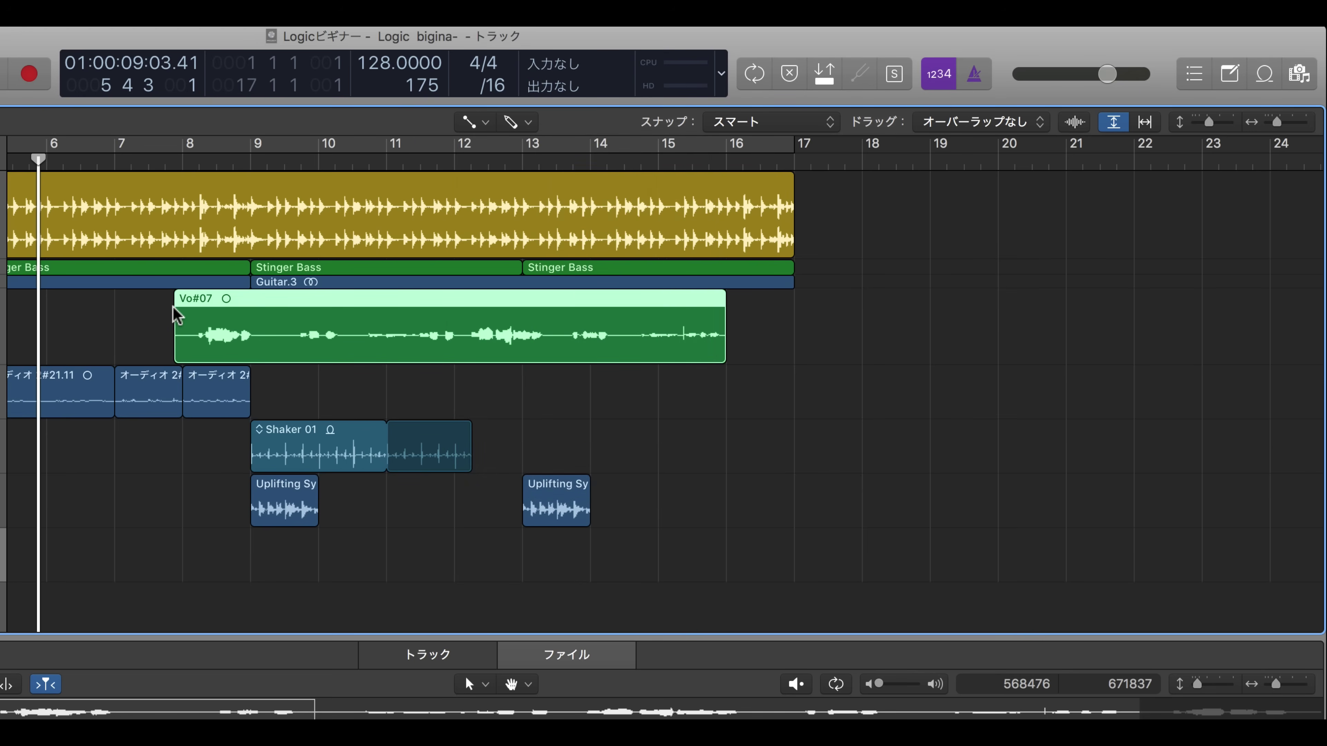
drag(236, 317, 935, 335)
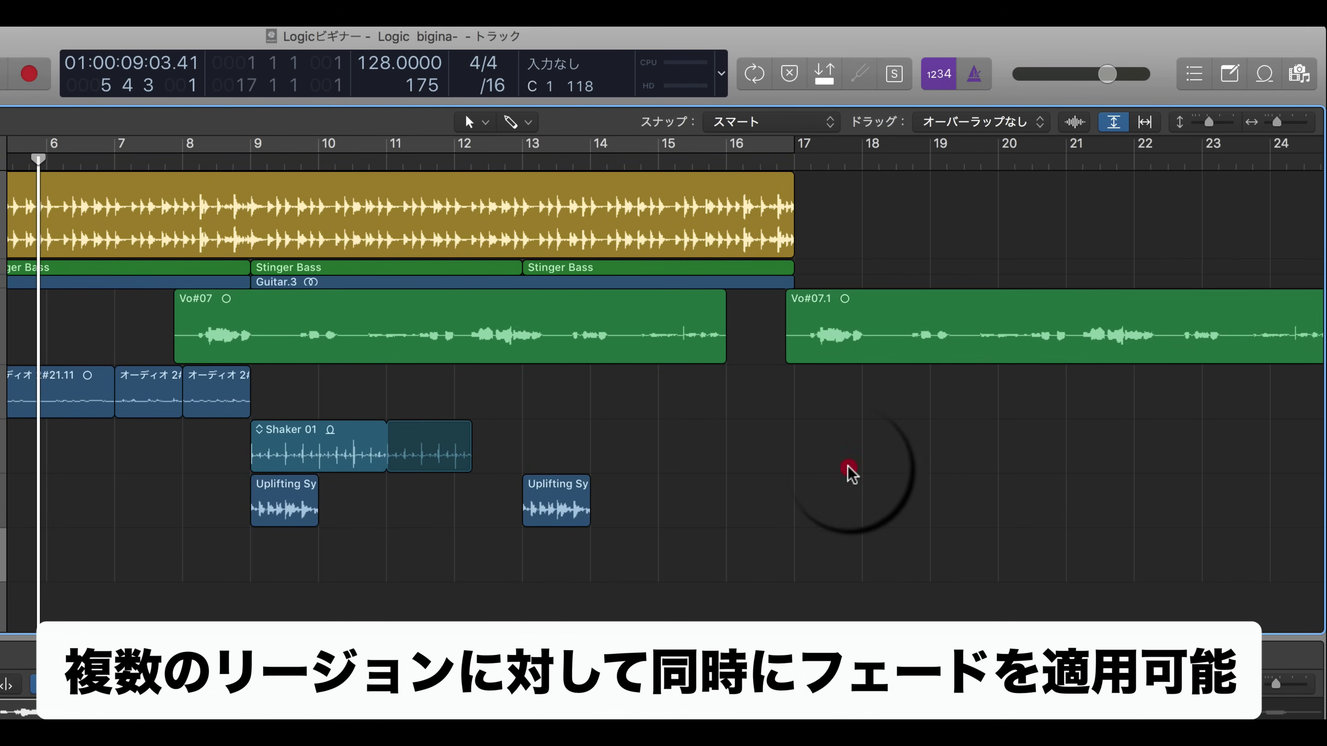
Step: Using the Fade tool, give the Vo, Shaker 01 and Uplifting Synth regions a half-bar fade-in and a fade-out of about 2.6 bars together
click(472, 121)
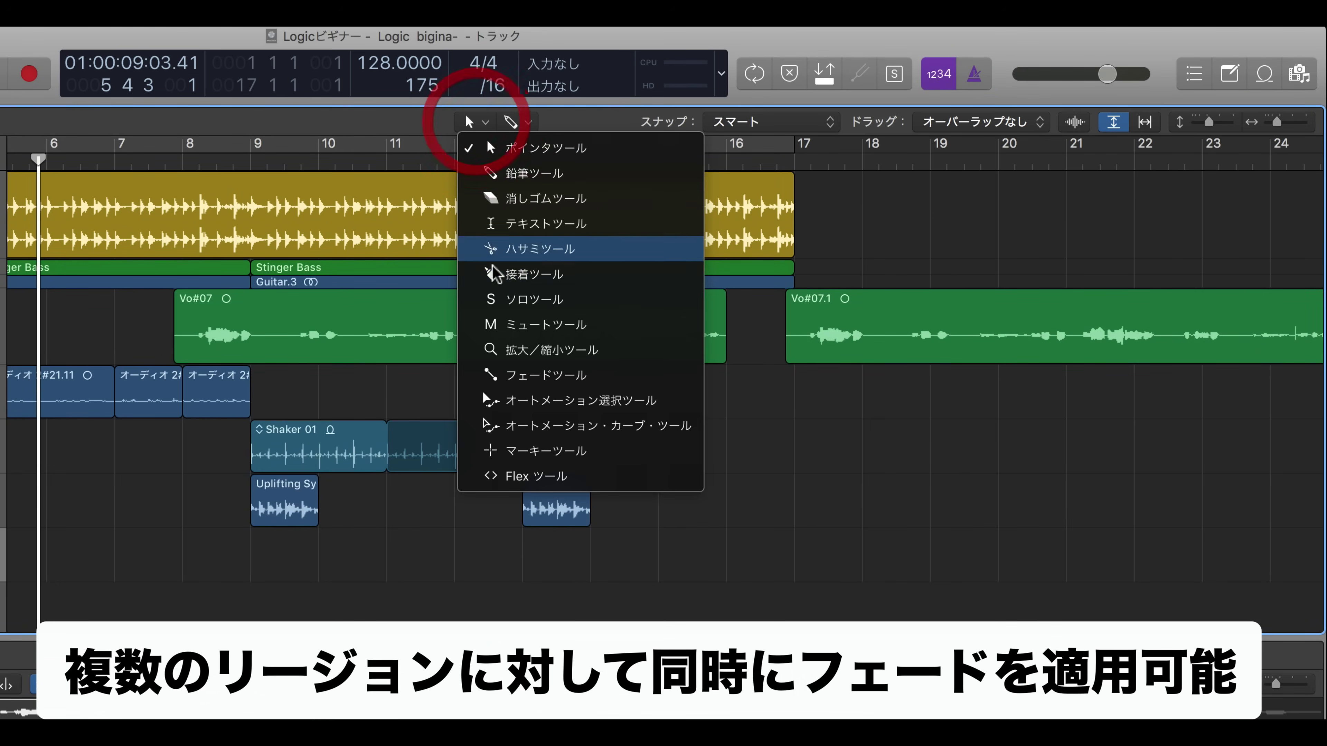
click(509, 376)
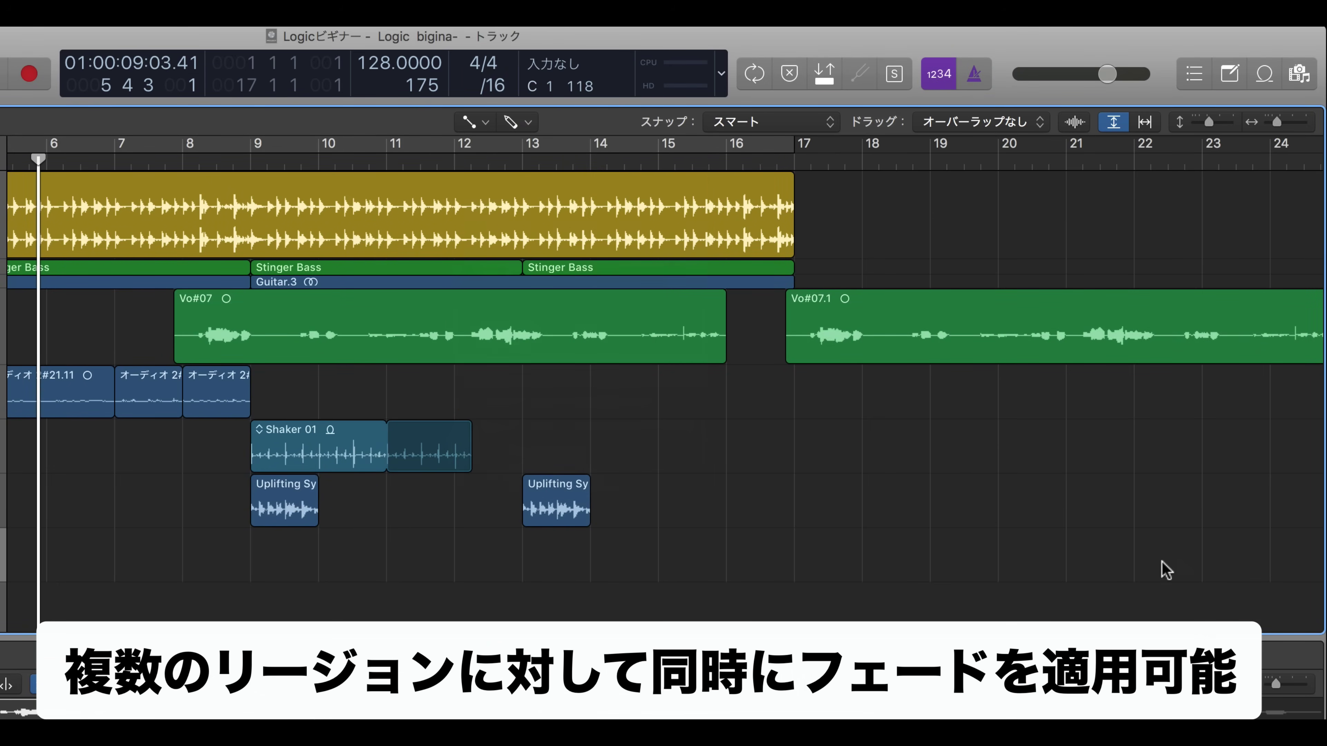
drag(1006, 564, 275, 325)
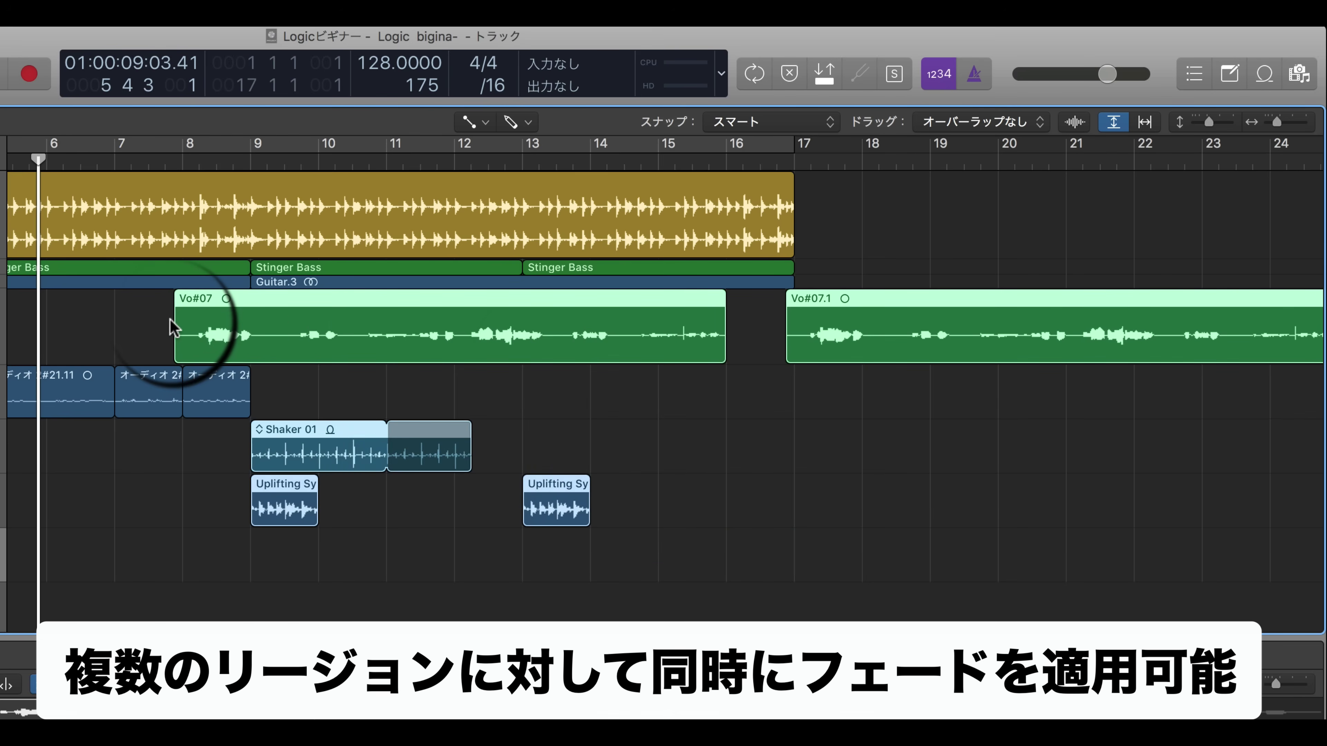
drag(178, 327, 211, 328)
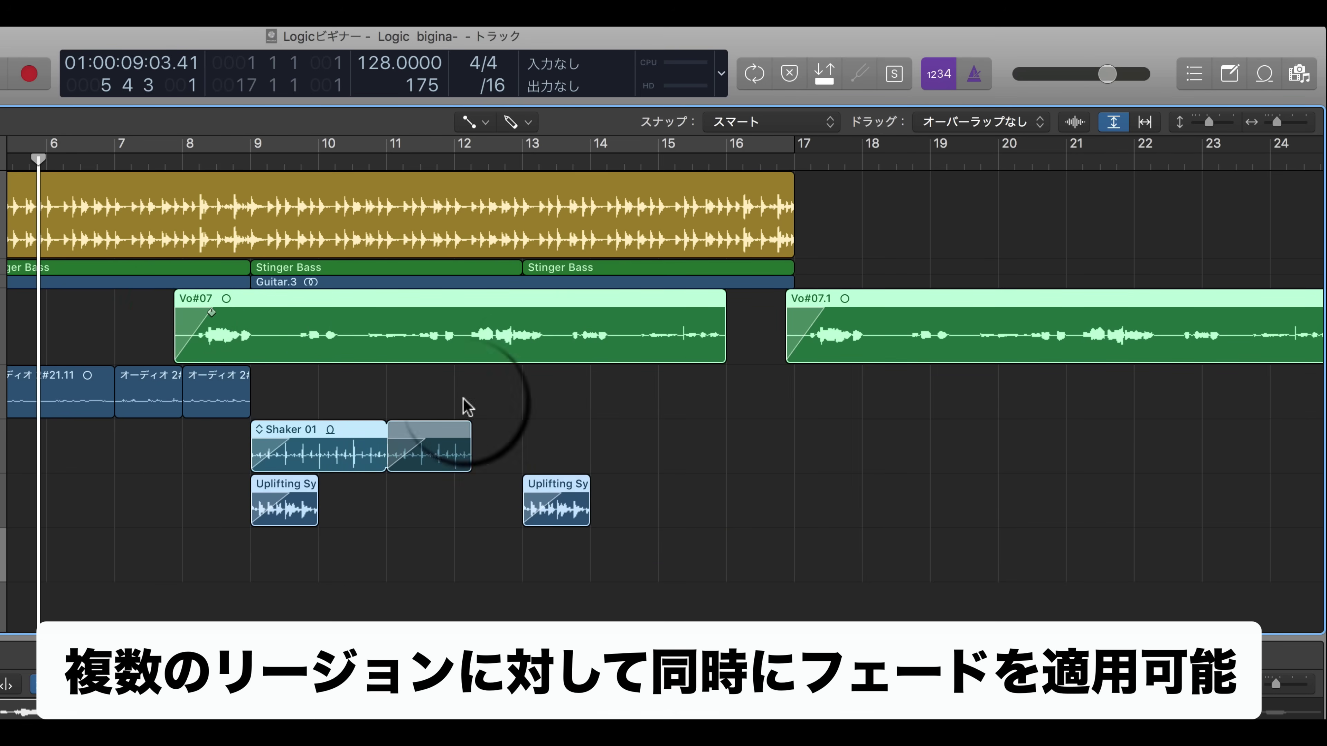
drag(724, 340, 548, 329)
Step: Check the fade-out options on Vo#07 and change the selected regions' fade-in to Speed Up (速度アップ)
right_click(911, 389)
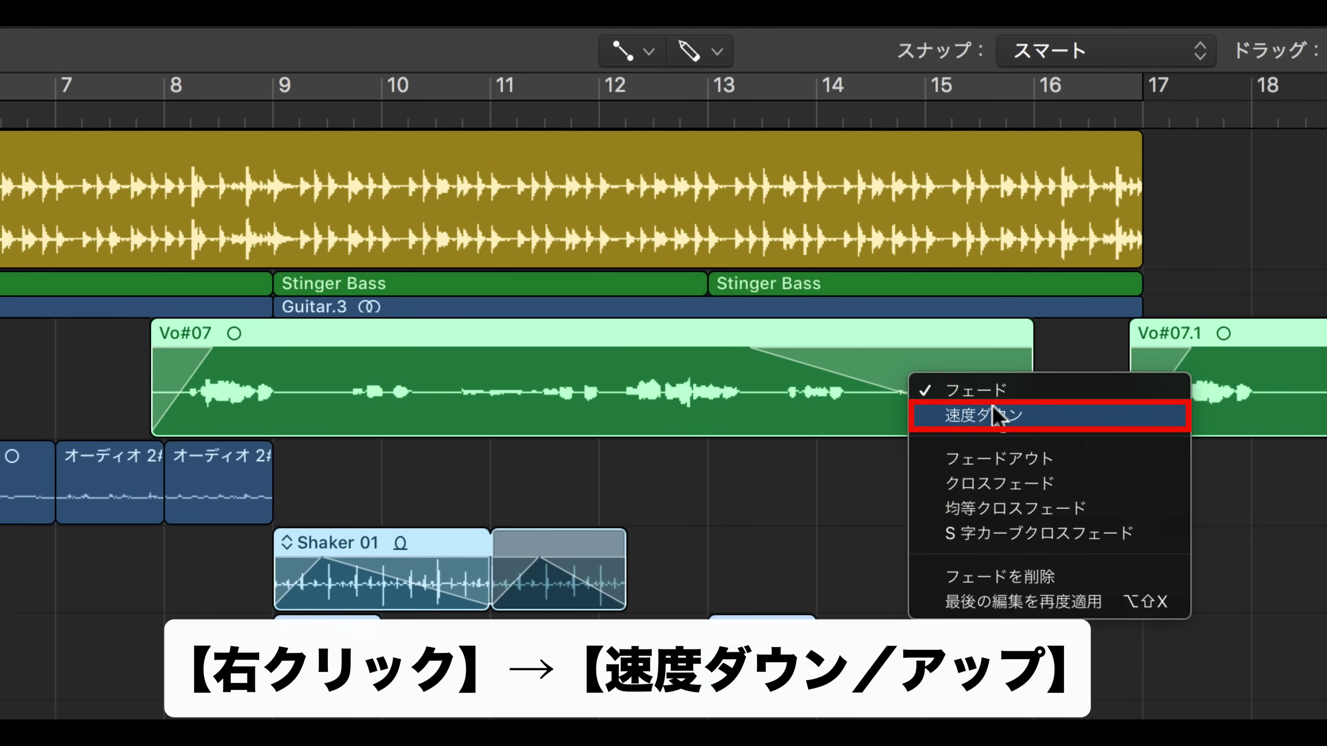
click(459, 394)
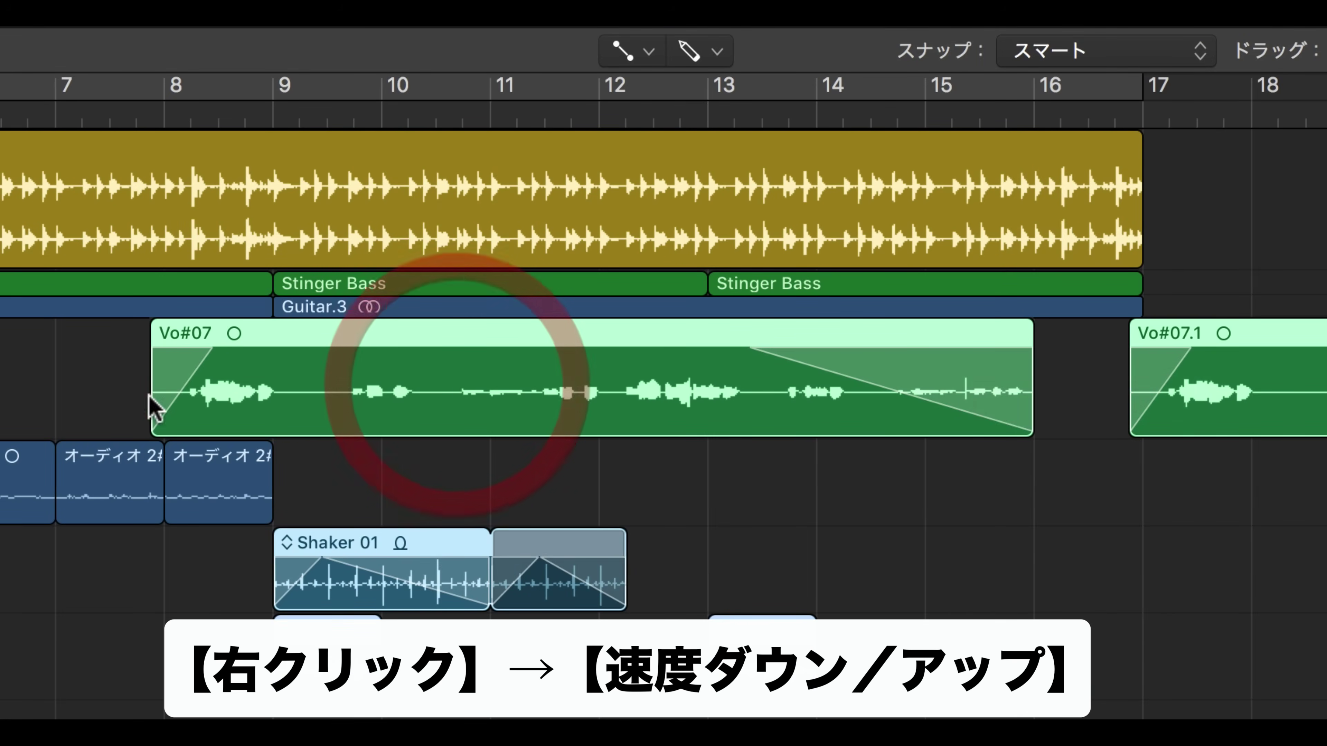
right_click(177, 372)
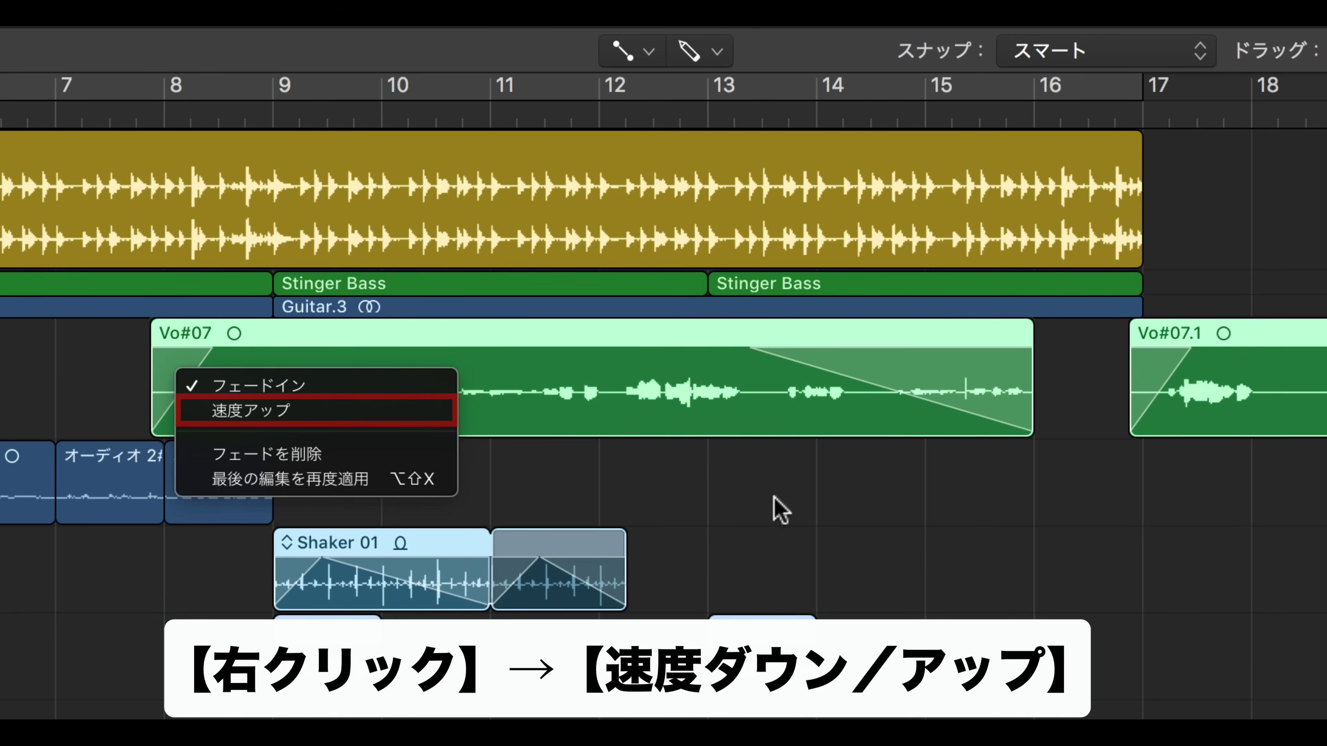
click(337, 413)
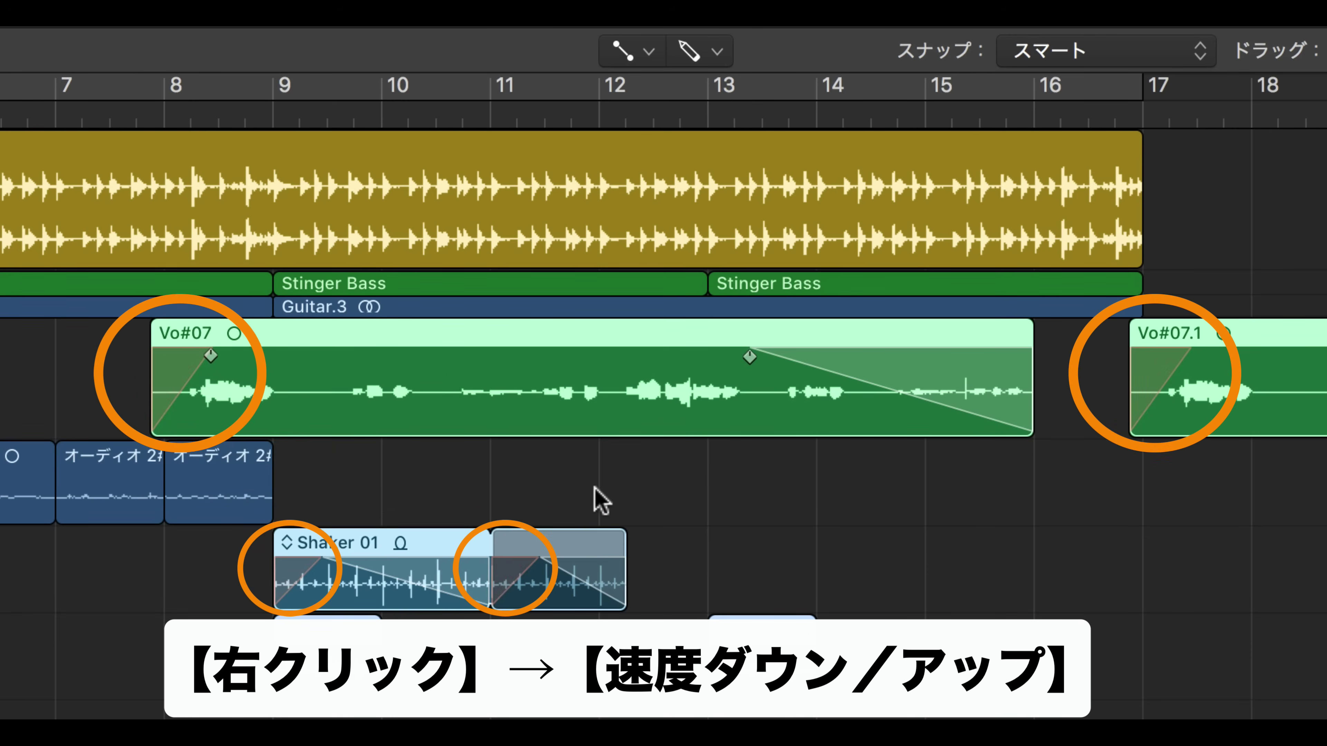
Step: Enable Fade Tool Click Zones (フェードツール・クリックゾーン) for the pointer tool in the general editing preferences and close the preferences
click(149, 45)
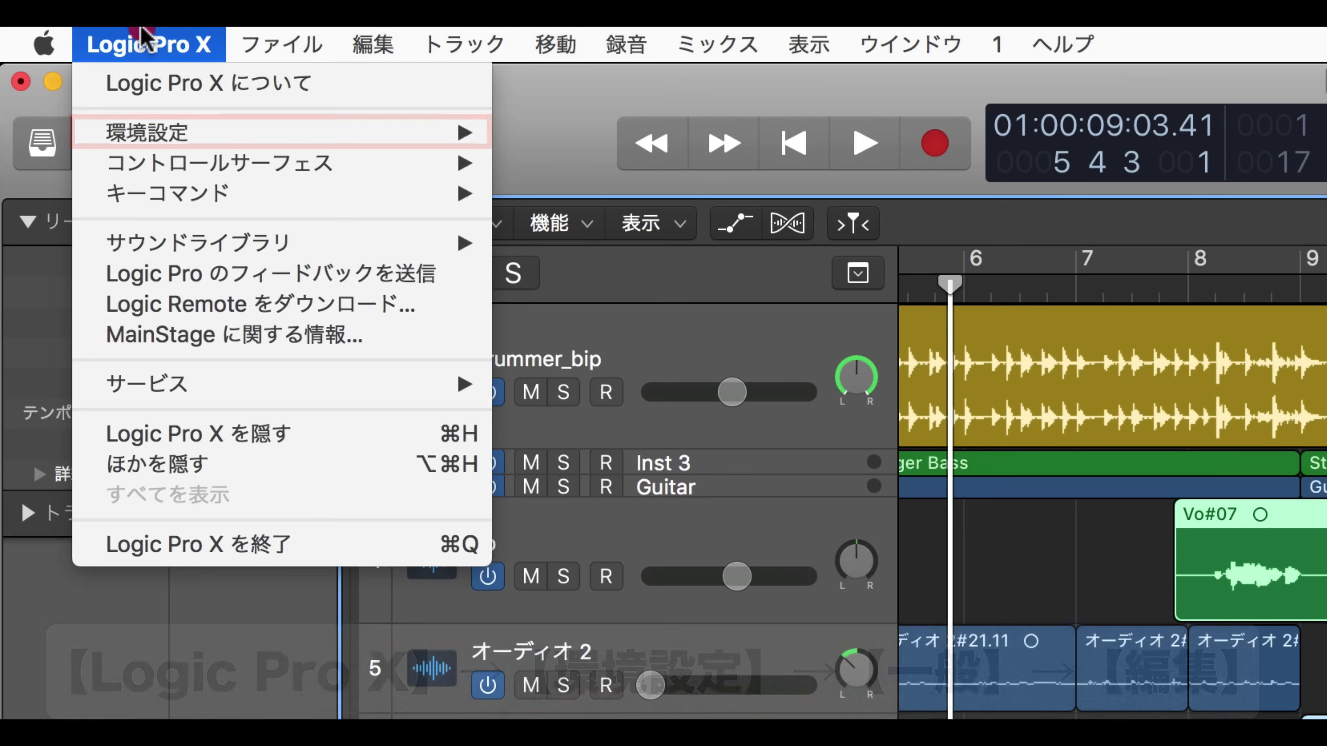
mouse_move(159, 146)
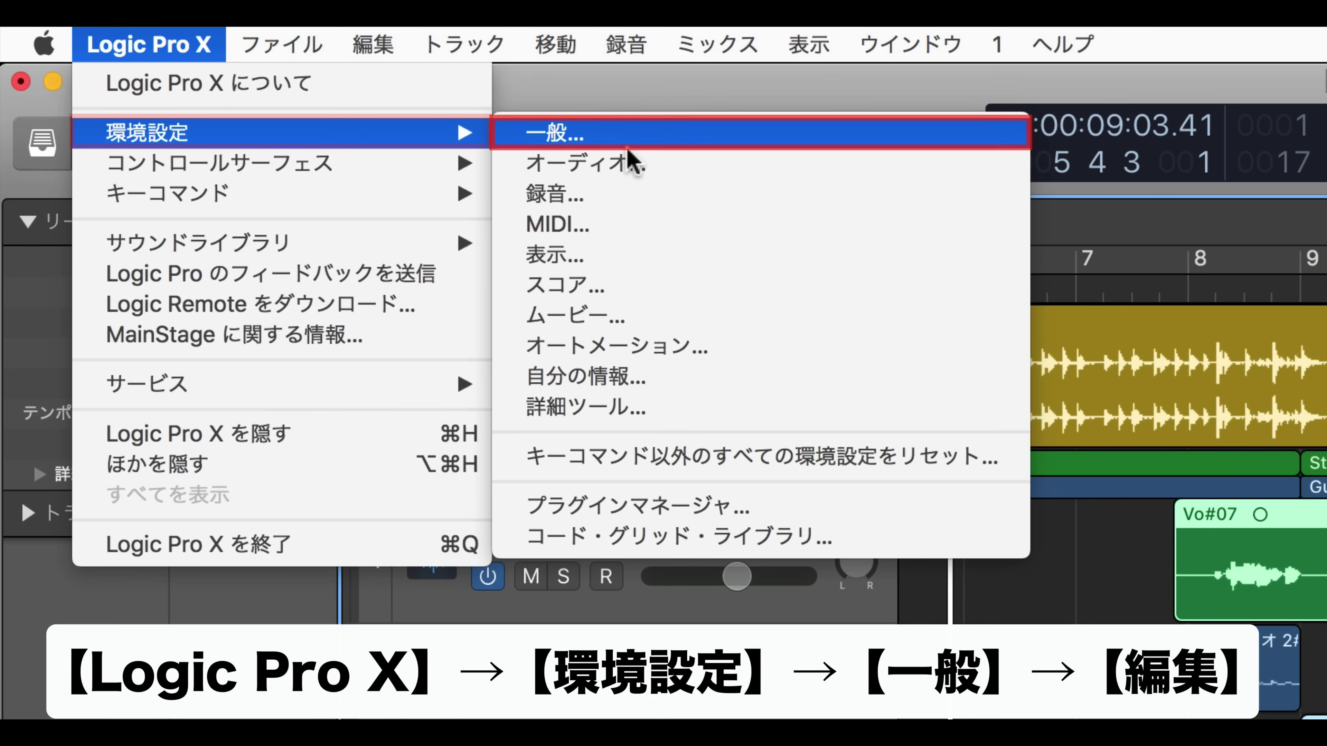
click(624, 141)
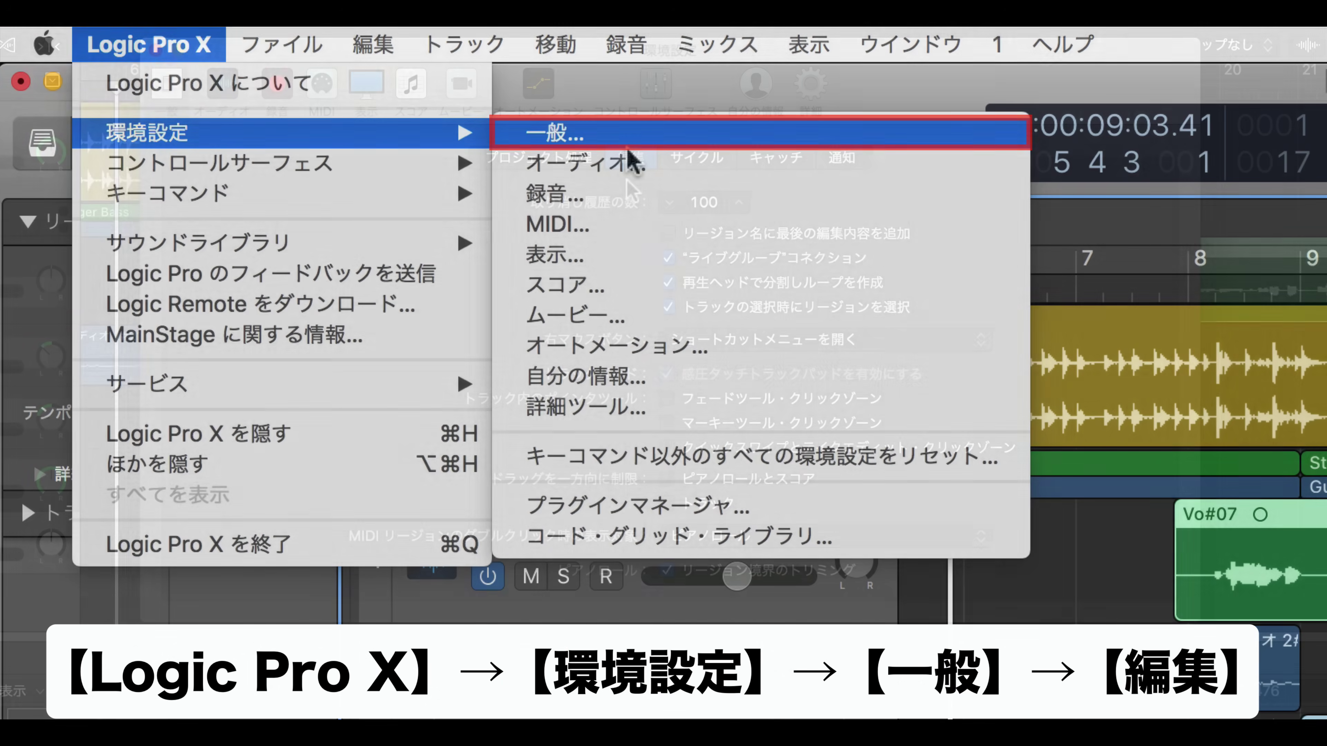
click(631, 157)
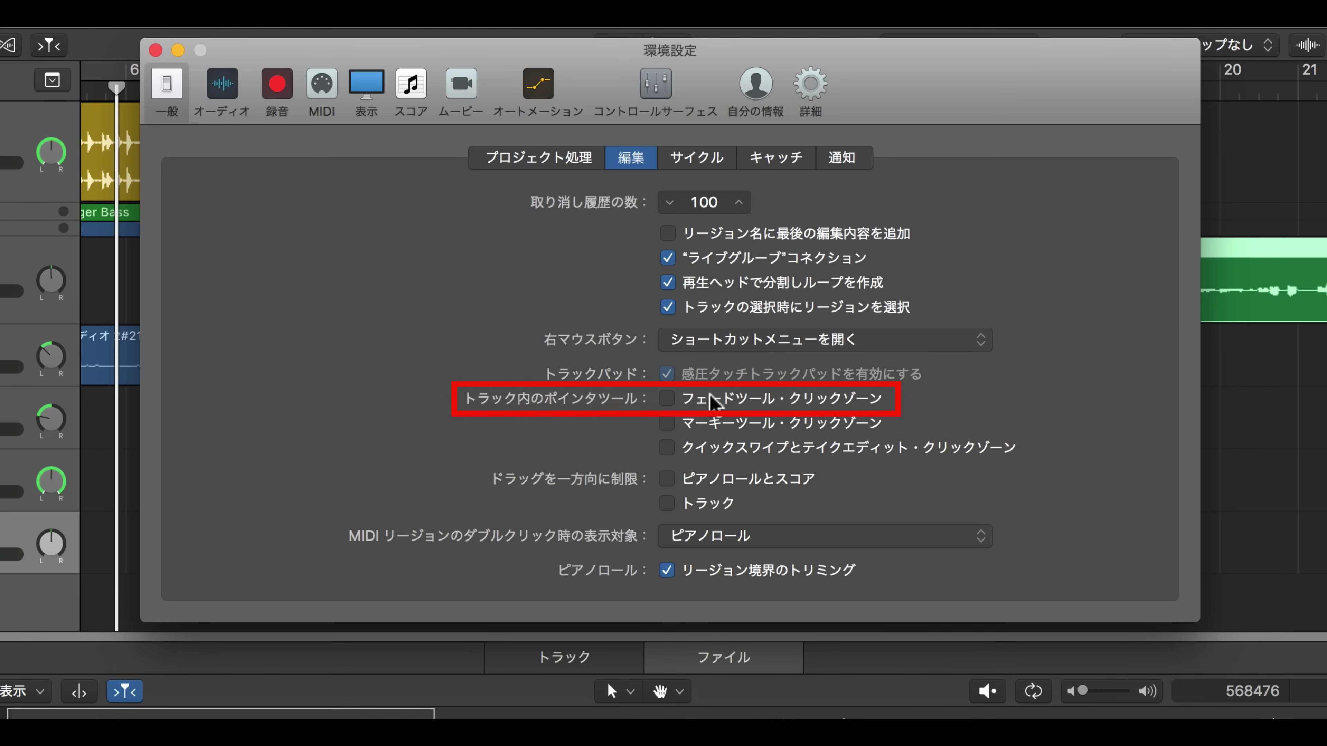
click(155, 50)
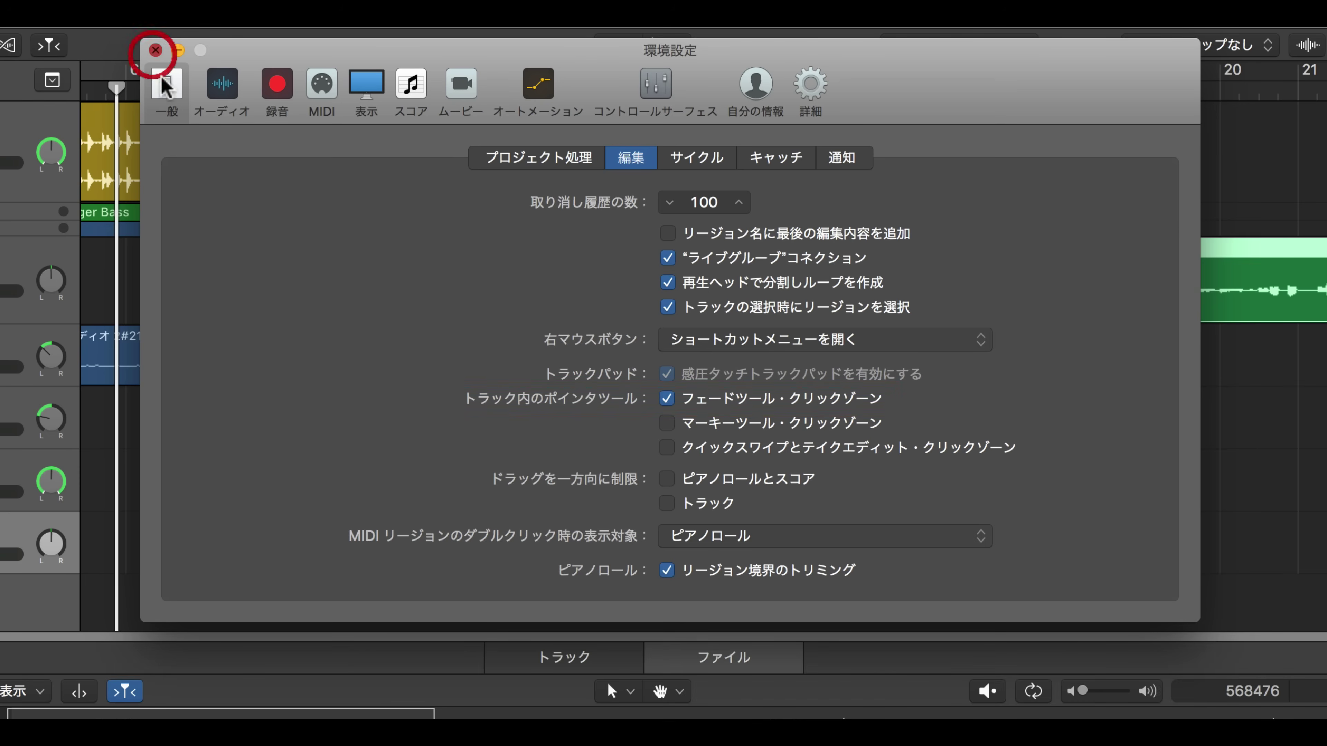
Step: Switch to the Pointer tool, fade in the selected regions from Vo#07's upper start corner to about bar 11.7, and undo the fade
click(468, 282)
click(632, 52)
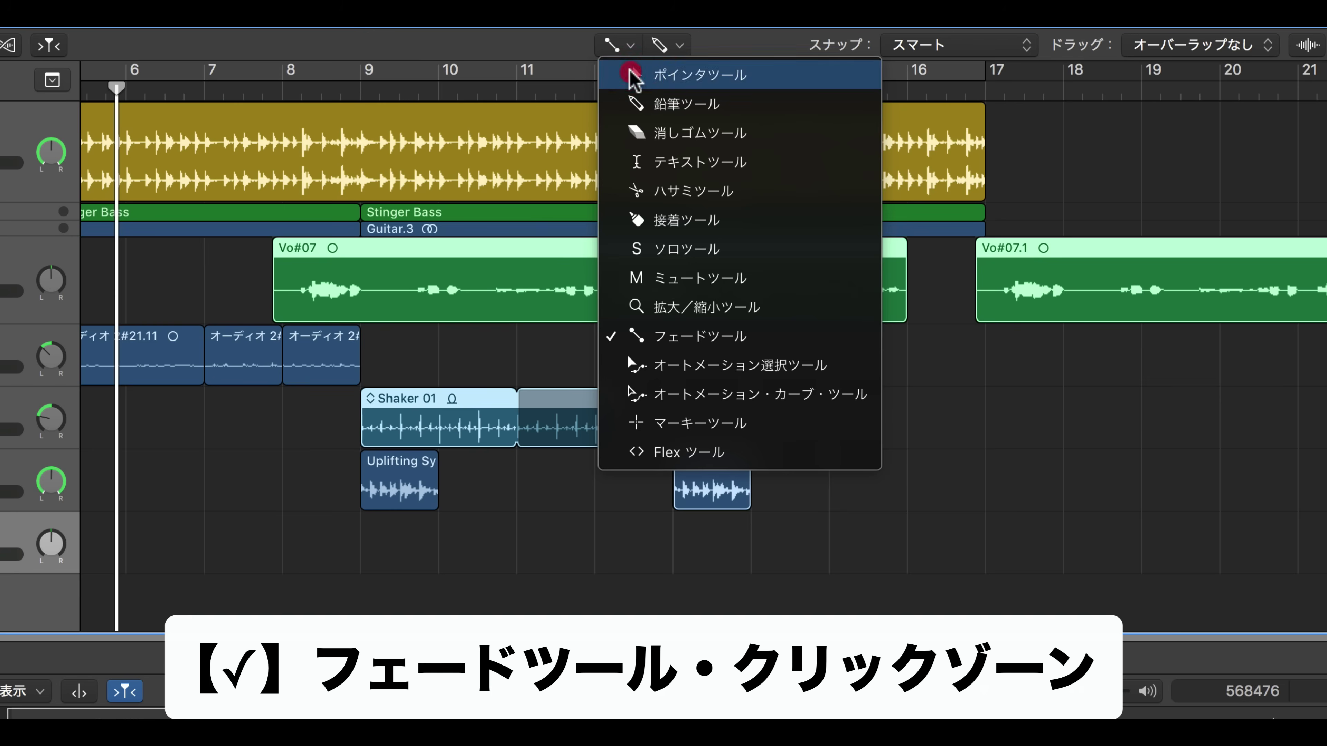
click(632, 72)
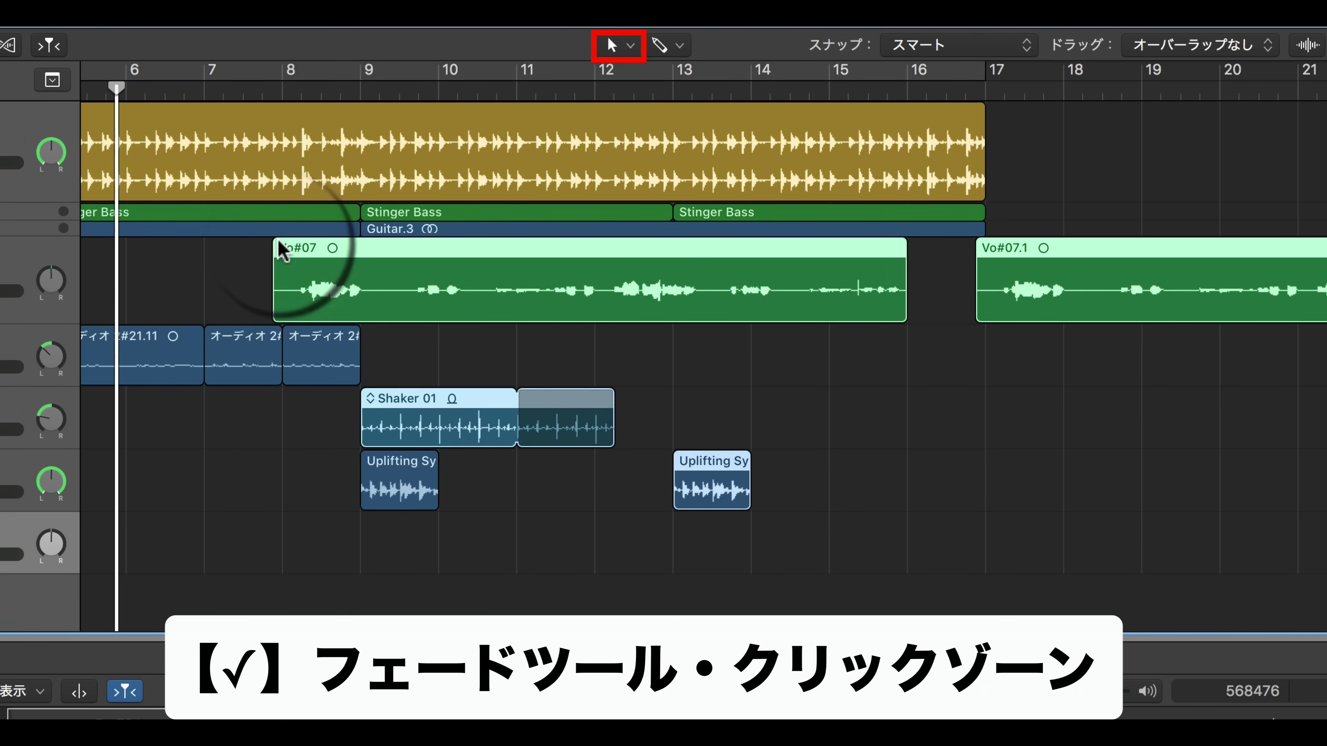
drag(276, 249, 577, 264)
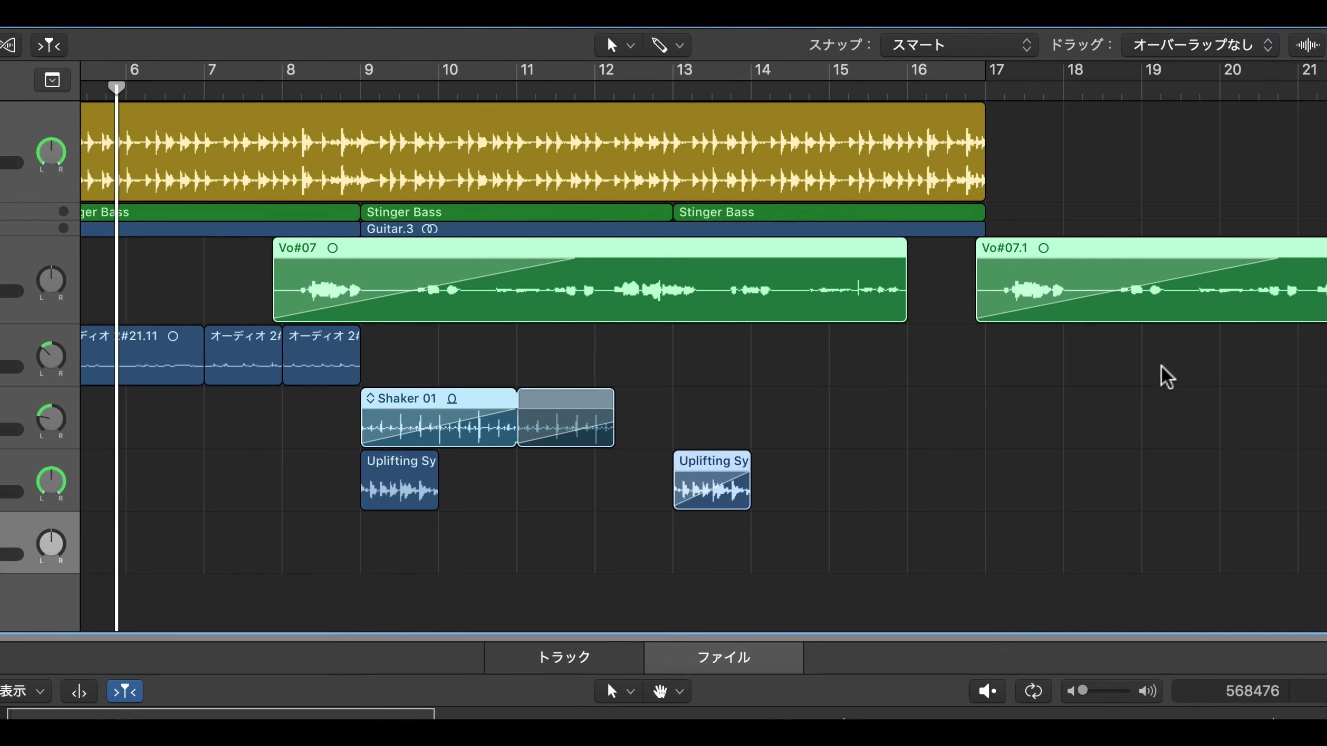
key(super+z)
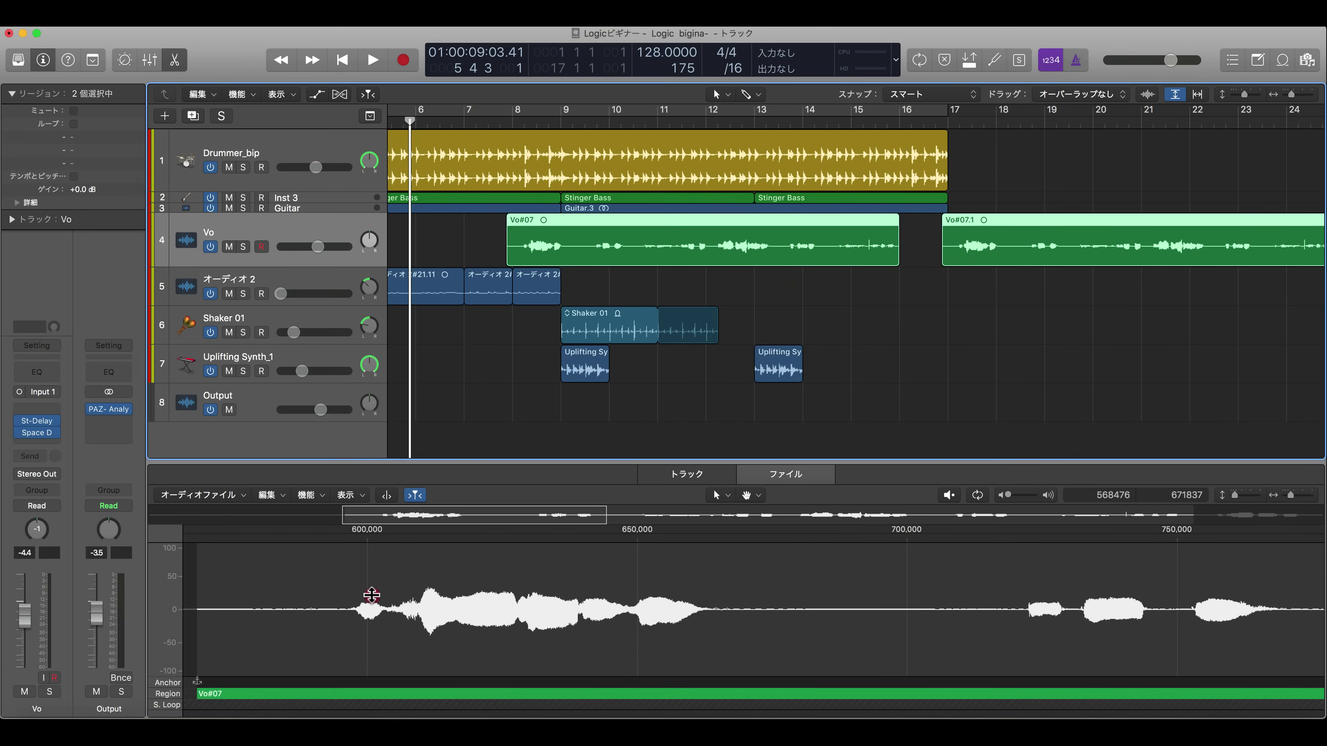
Step: Hide the audio file editor, deselect the vocal regions, and move the playhead to just before bar 9 with the tracks zoomed out
key(e)
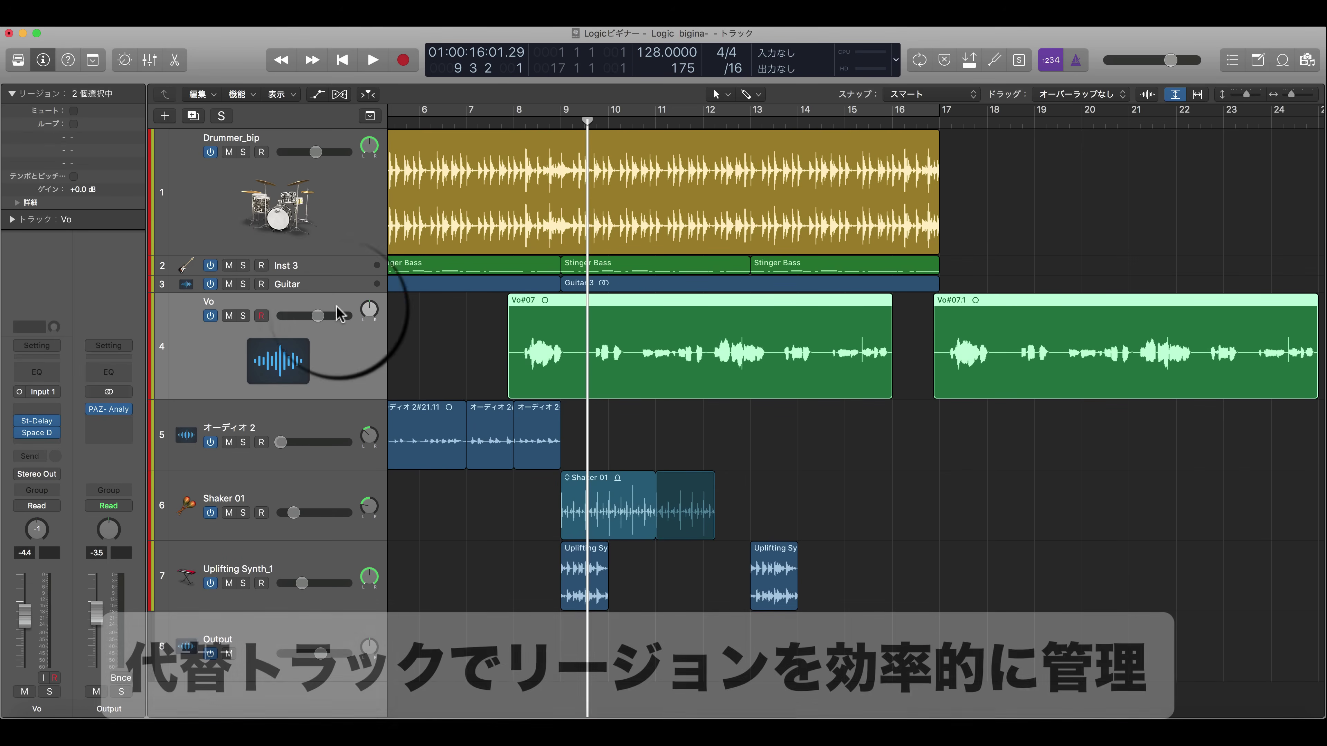
click(437, 349)
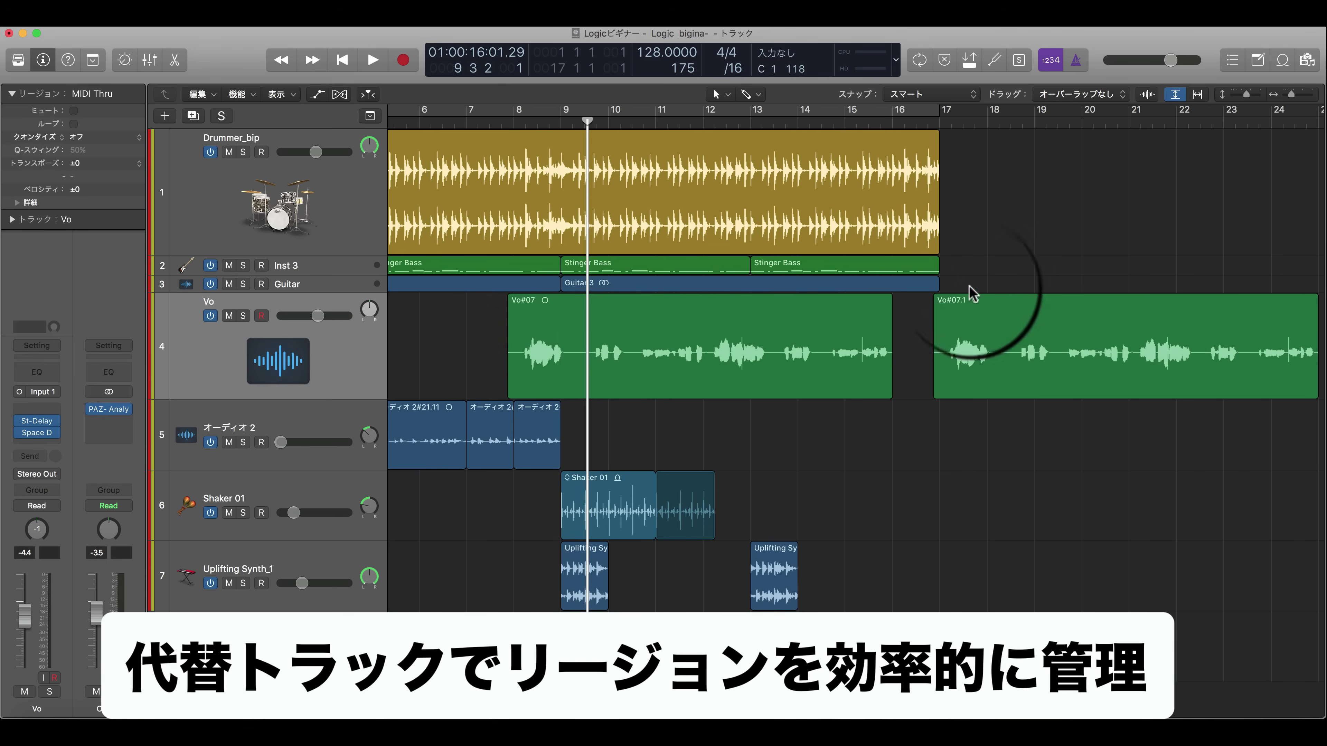
click(549, 123)
key(super+Left)
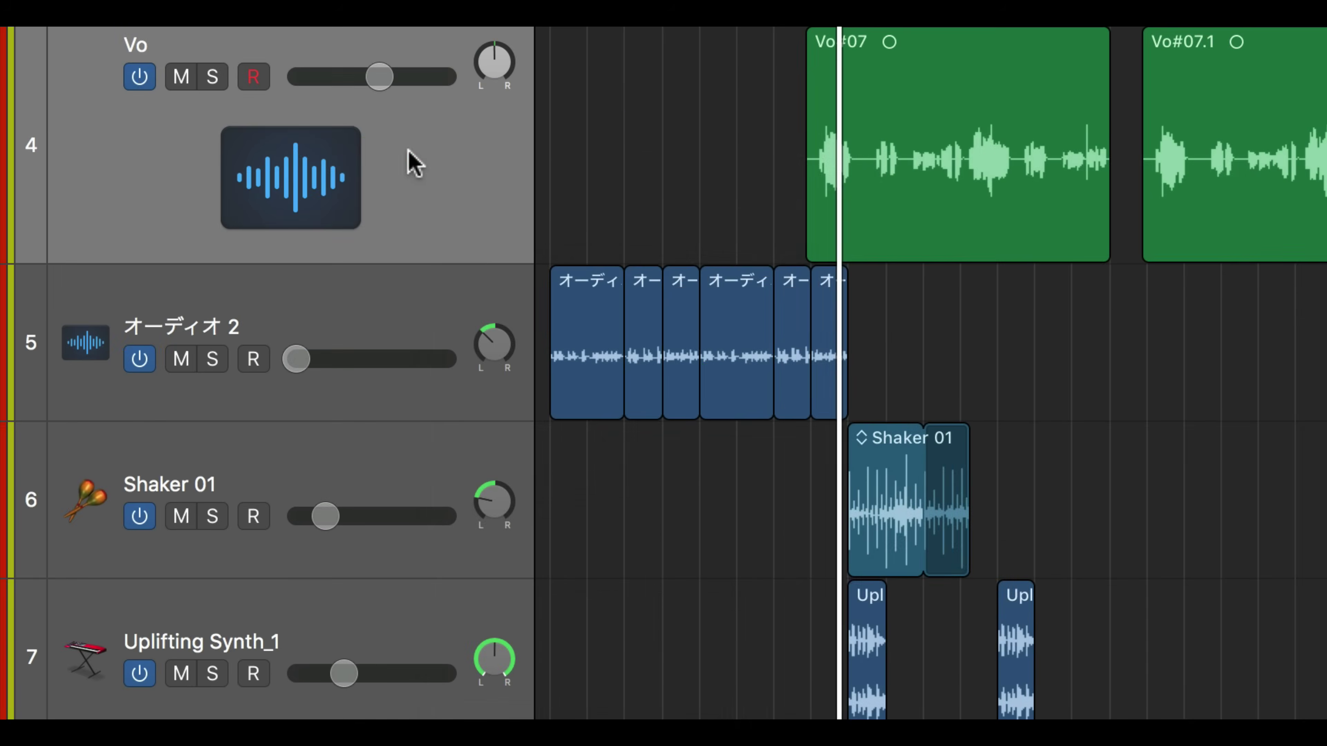
Step: Configure the track headers to show track alternatives (代替トラック)
right_click(339, 351)
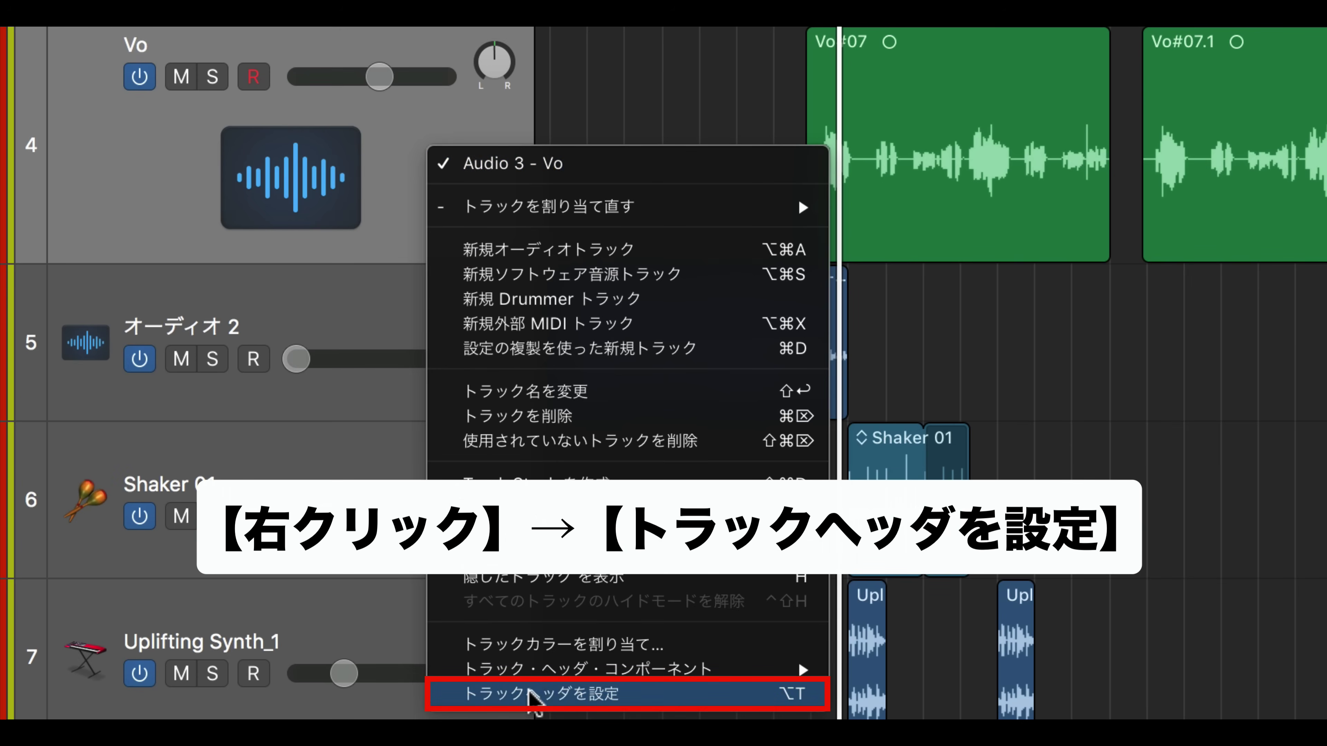
click(548, 692)
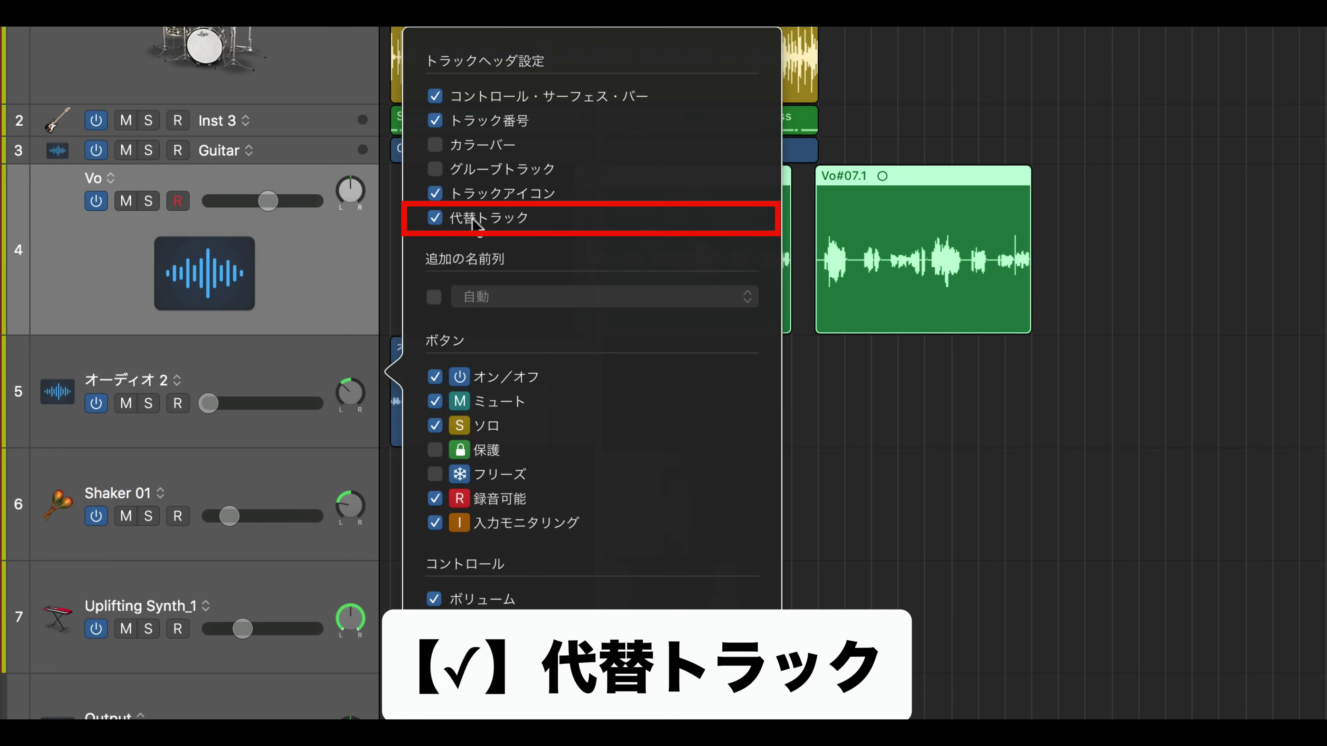
click(1036, 193)
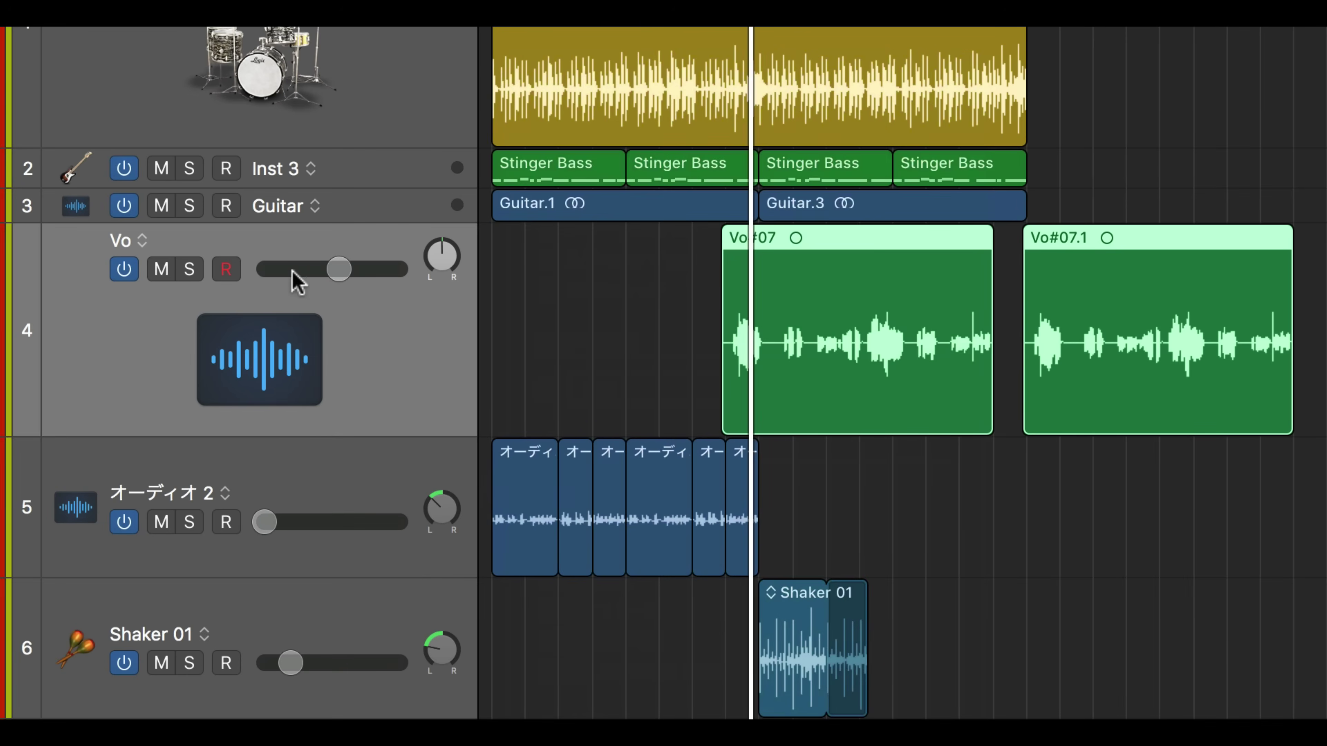
Step: Create a new, empty track alternative on the Vo track
click(142, 241)
click(143, 236)
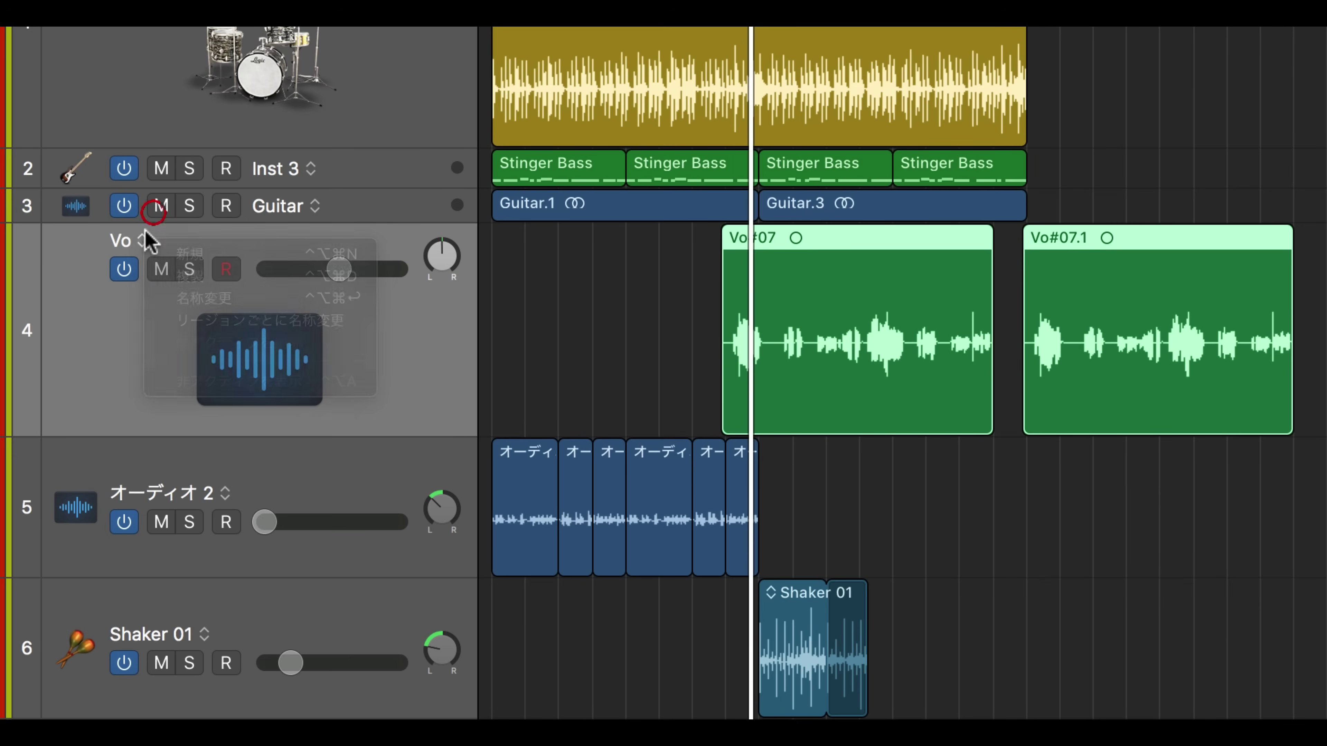
click(144, 239)
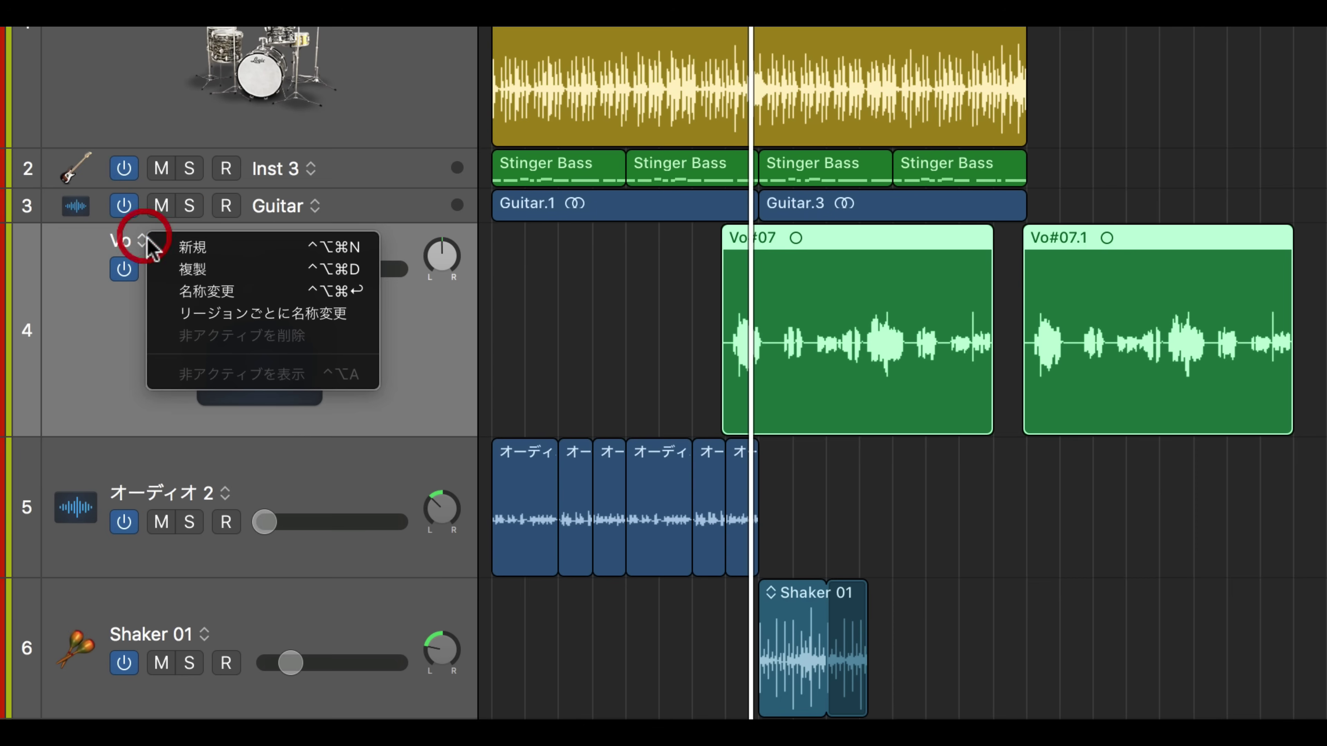
click(218, 249)
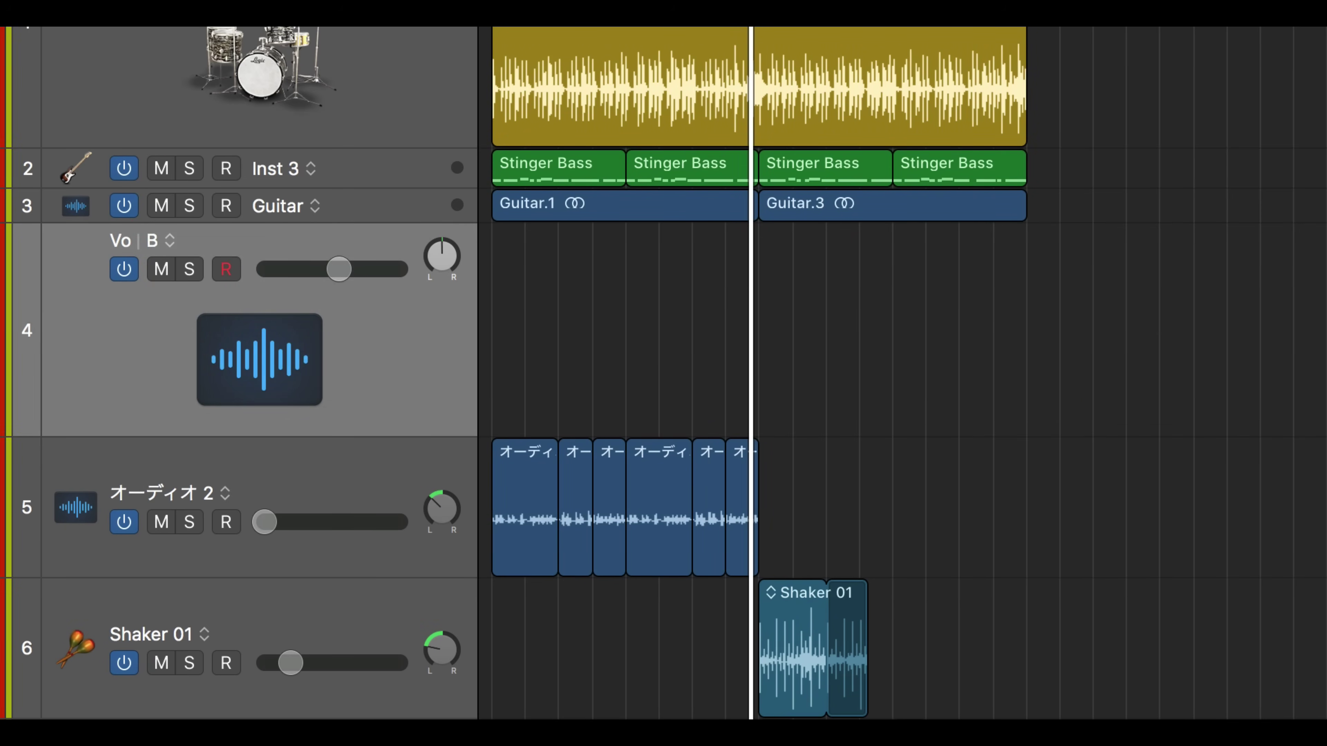
Step: Move the playhead back slightly and copy the オーディオ 2 regions onto the Vo track's alternative B, starting at about bar 7.5
key(comma)
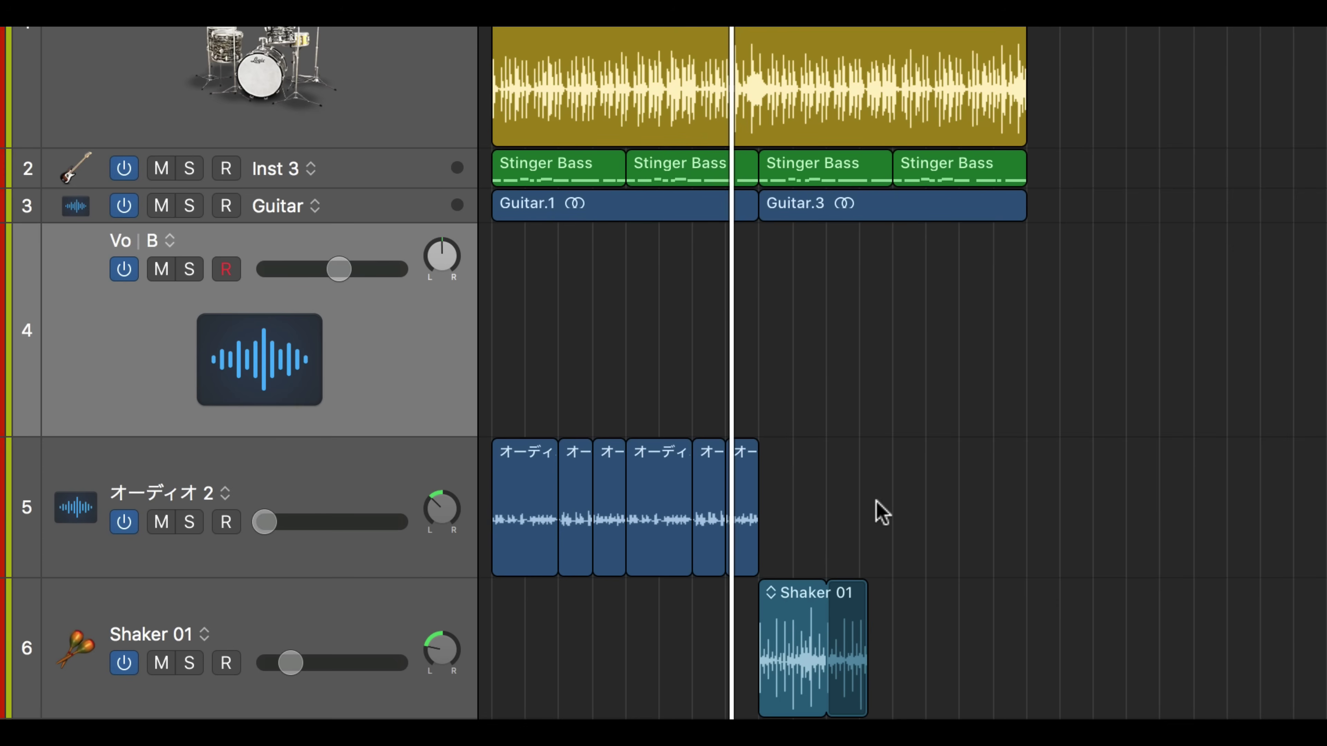
drag(890, 508, 747, 337)
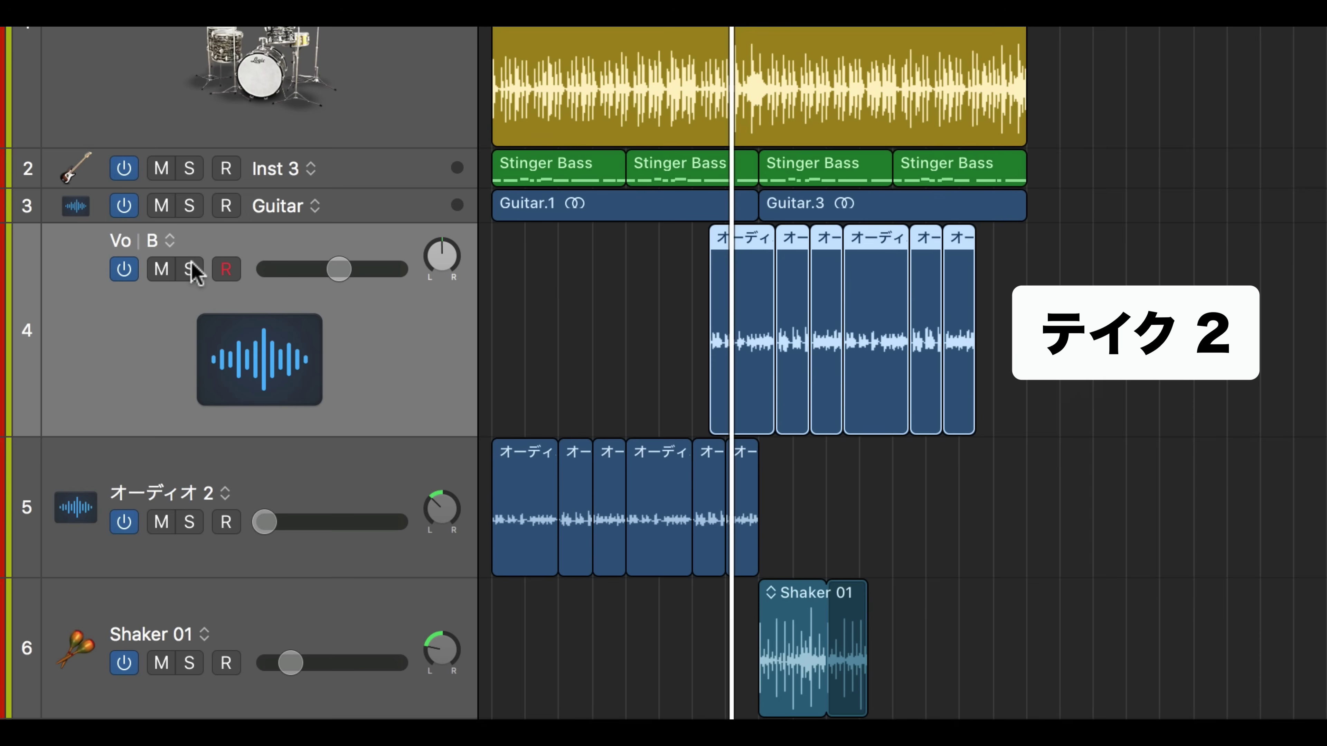
Step: Compare the Vo track's alternatives A and B by switching between them, leaving A active
click(164, 242)
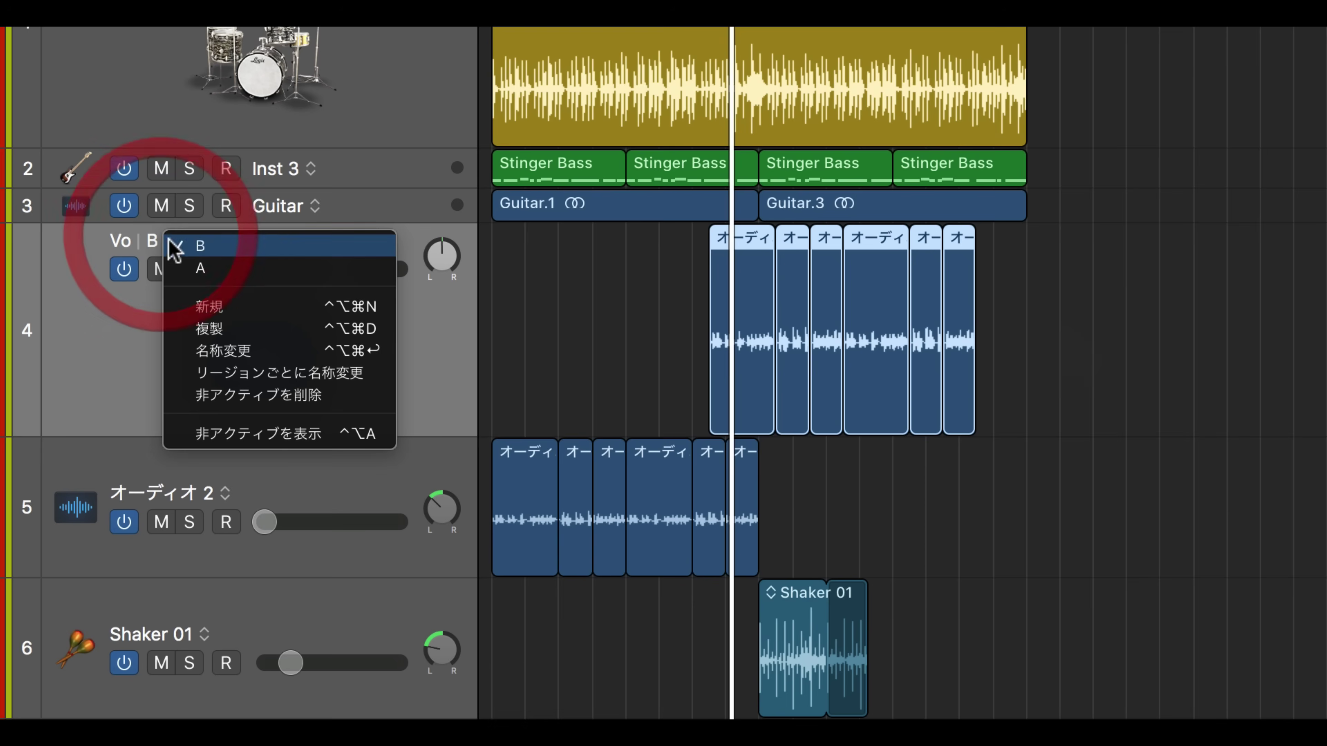
click(189, 266)
click(169, 242)
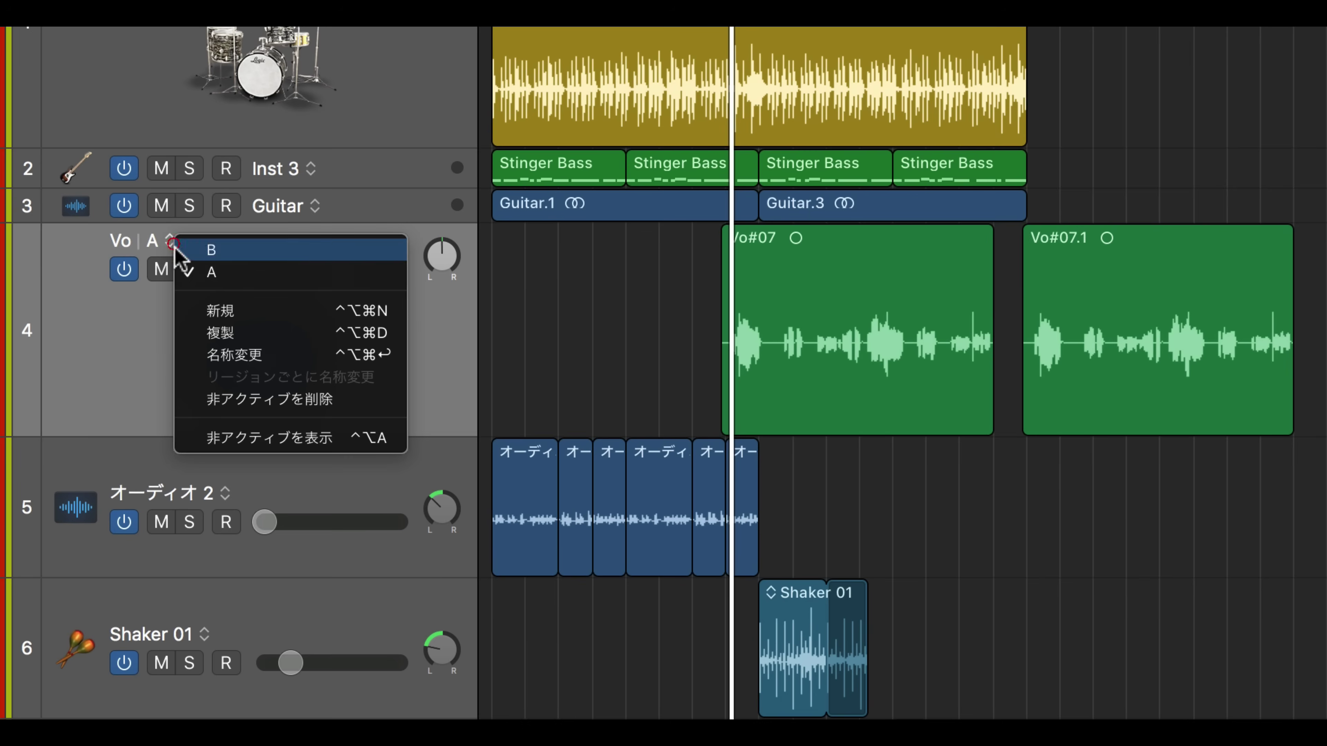
click(181, 250)
click(170, 241)
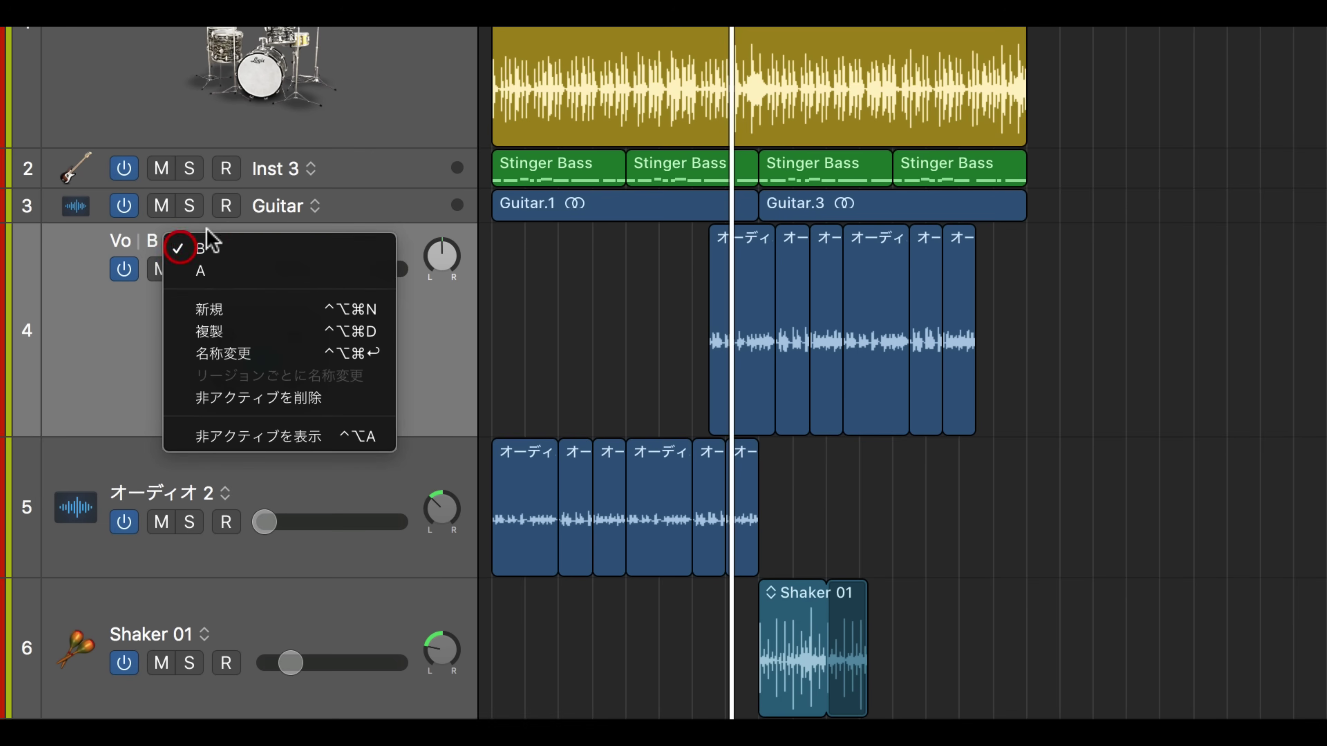
click(133, 217)
click(168, 242)
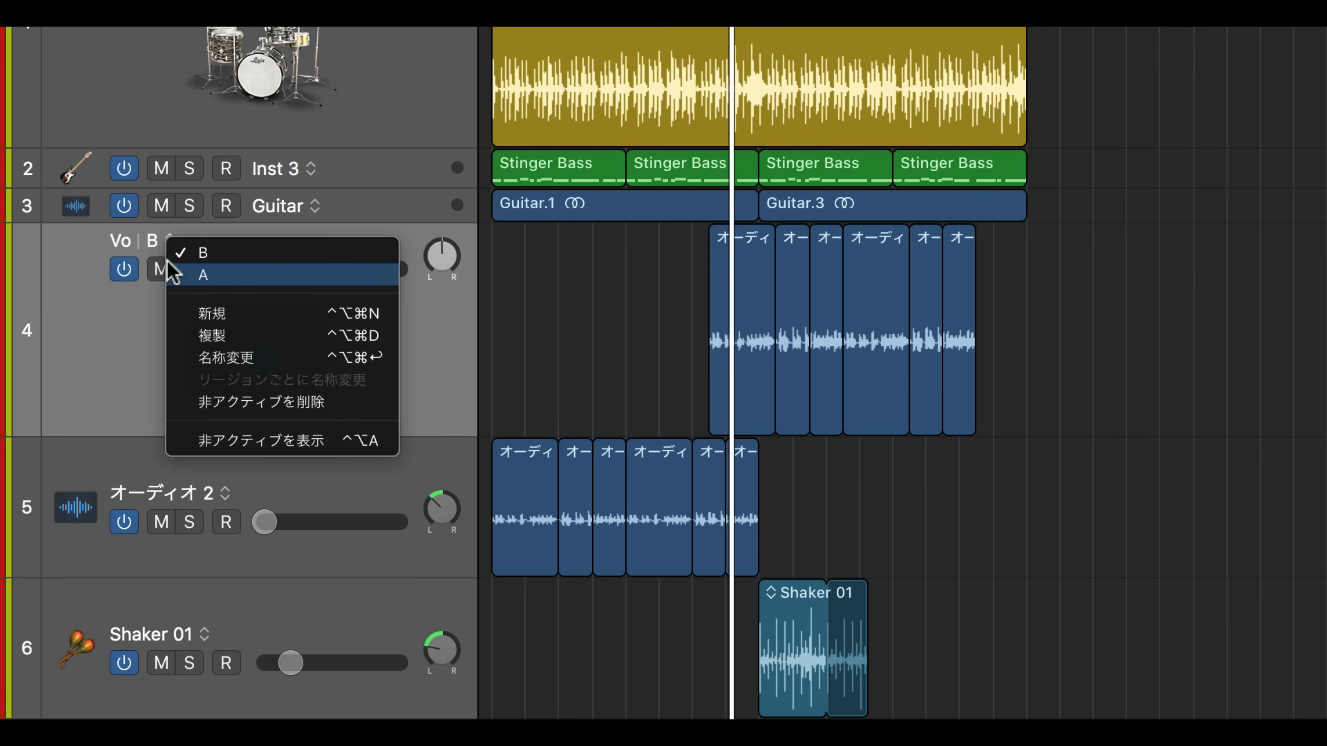
click(172, 273)
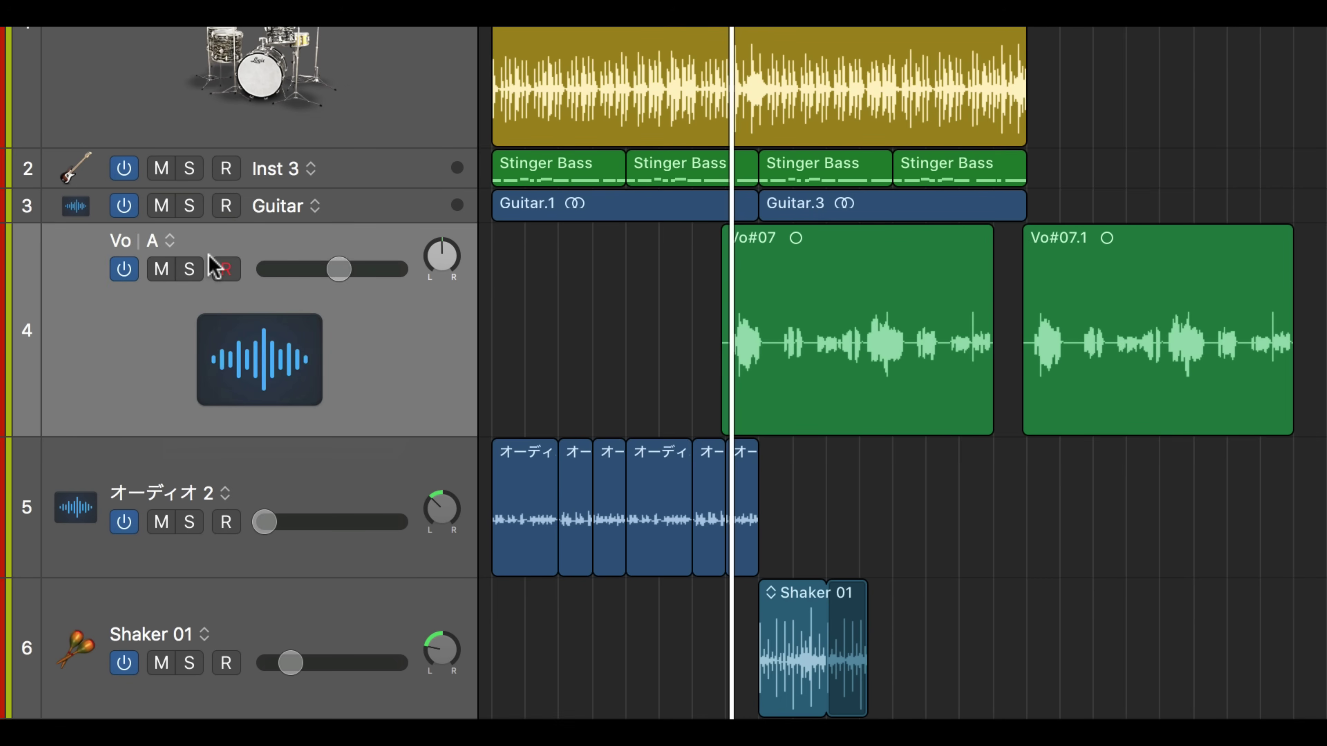
Step: Select the Inst 3 track and compare the Vo track's alternative B with A again, leaving A active
key(Up)
key(Up)
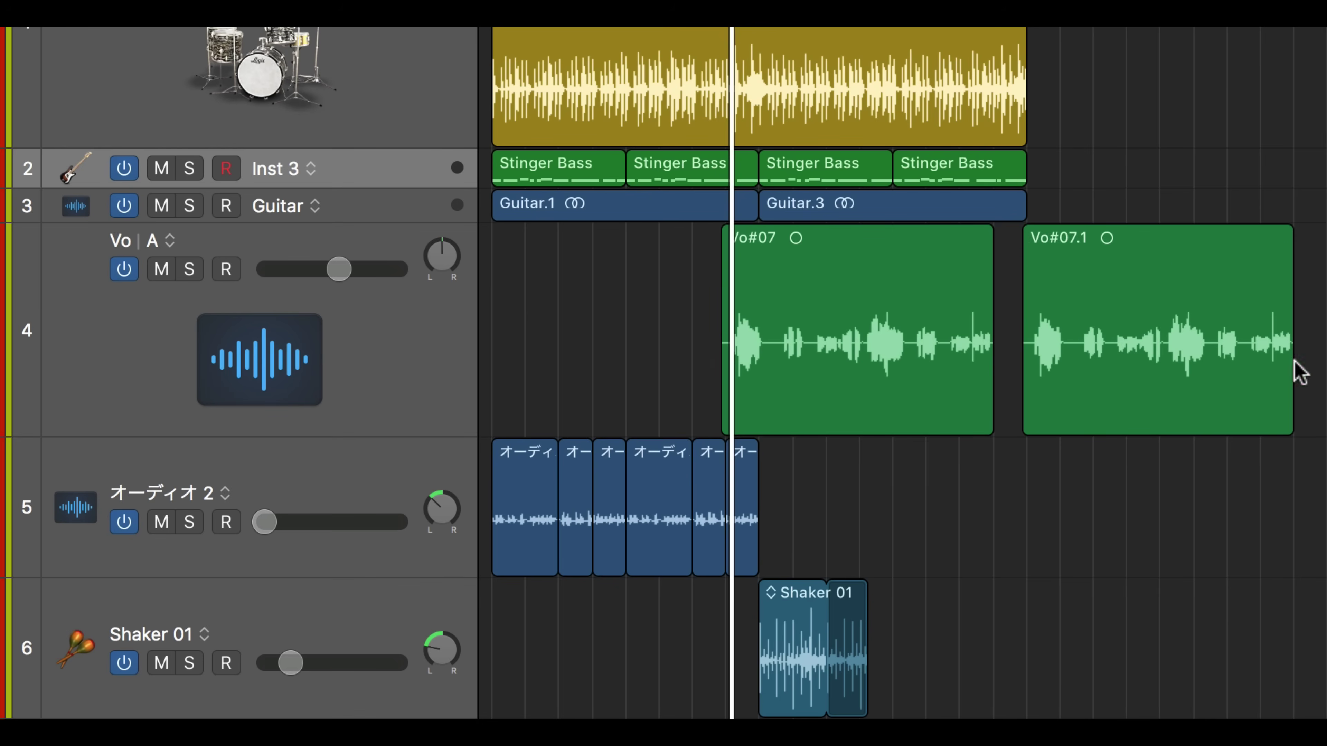
click(168, 241)
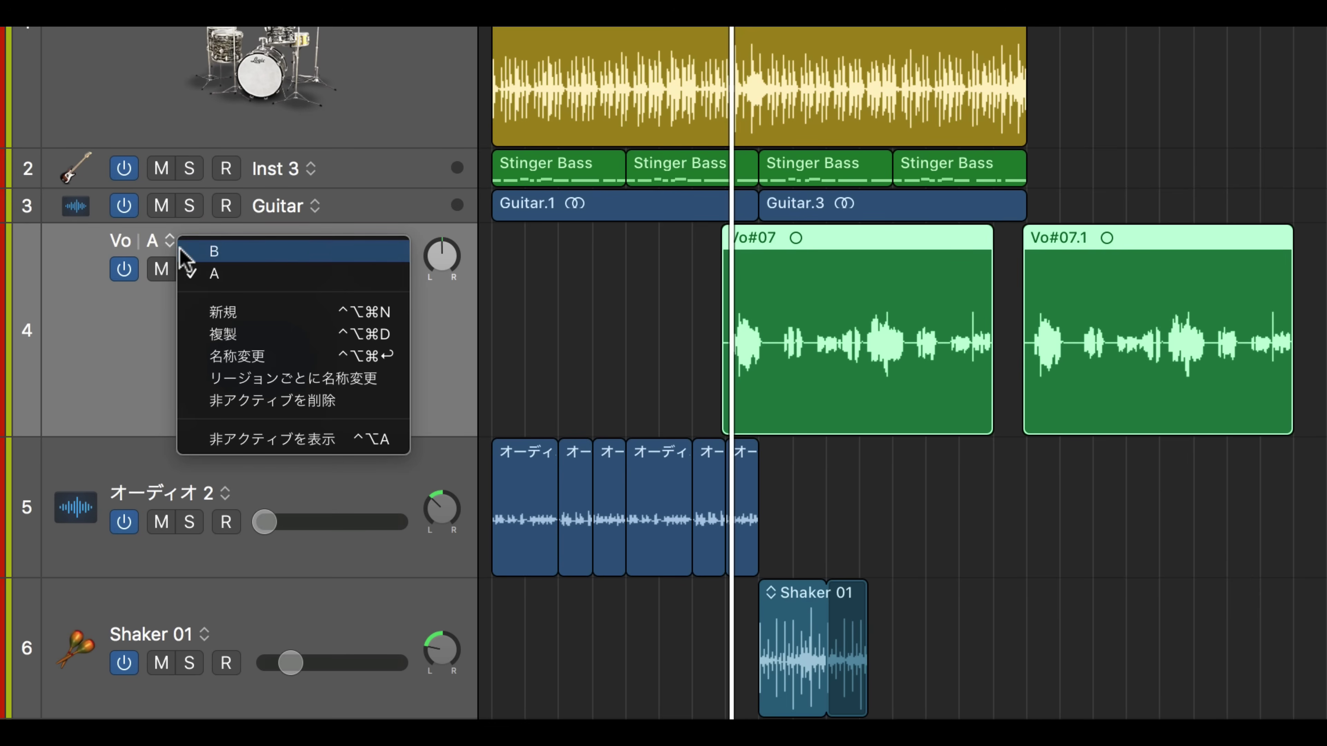
click(184, 252)
click(168, 241)
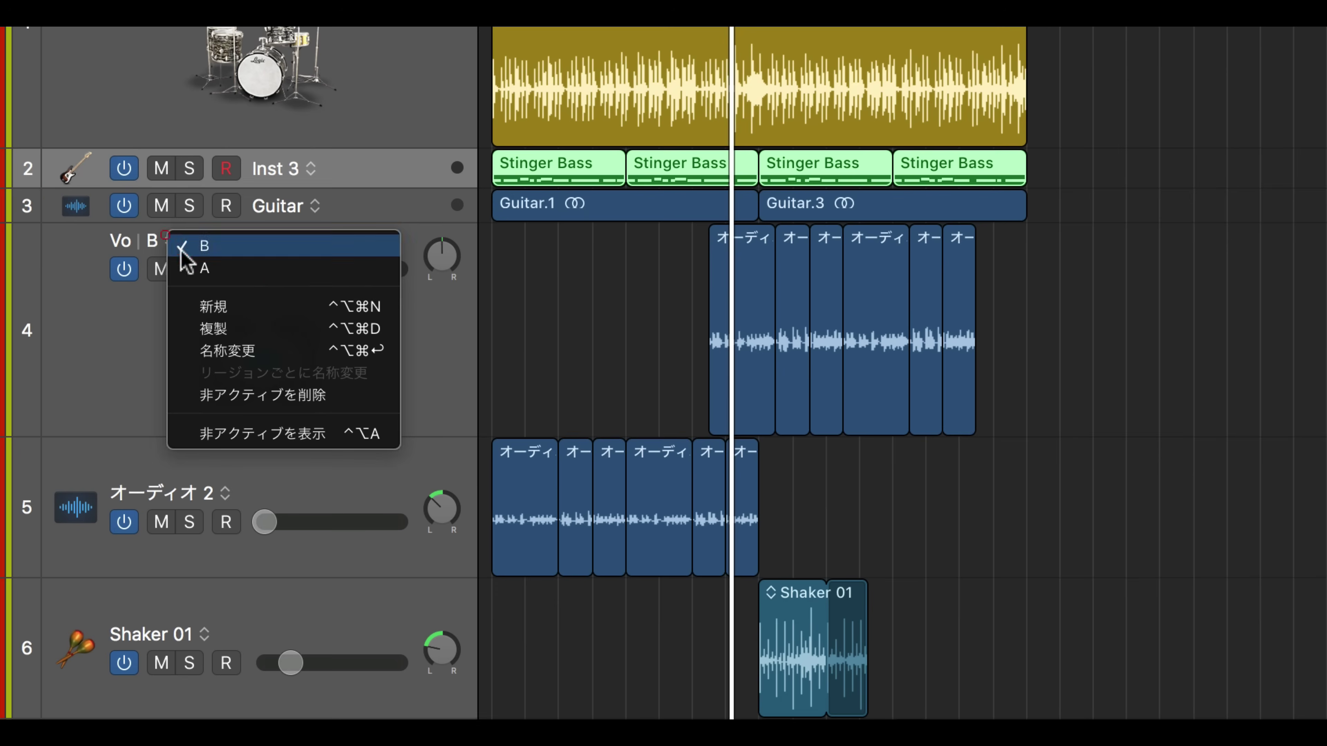
click(246, 268)
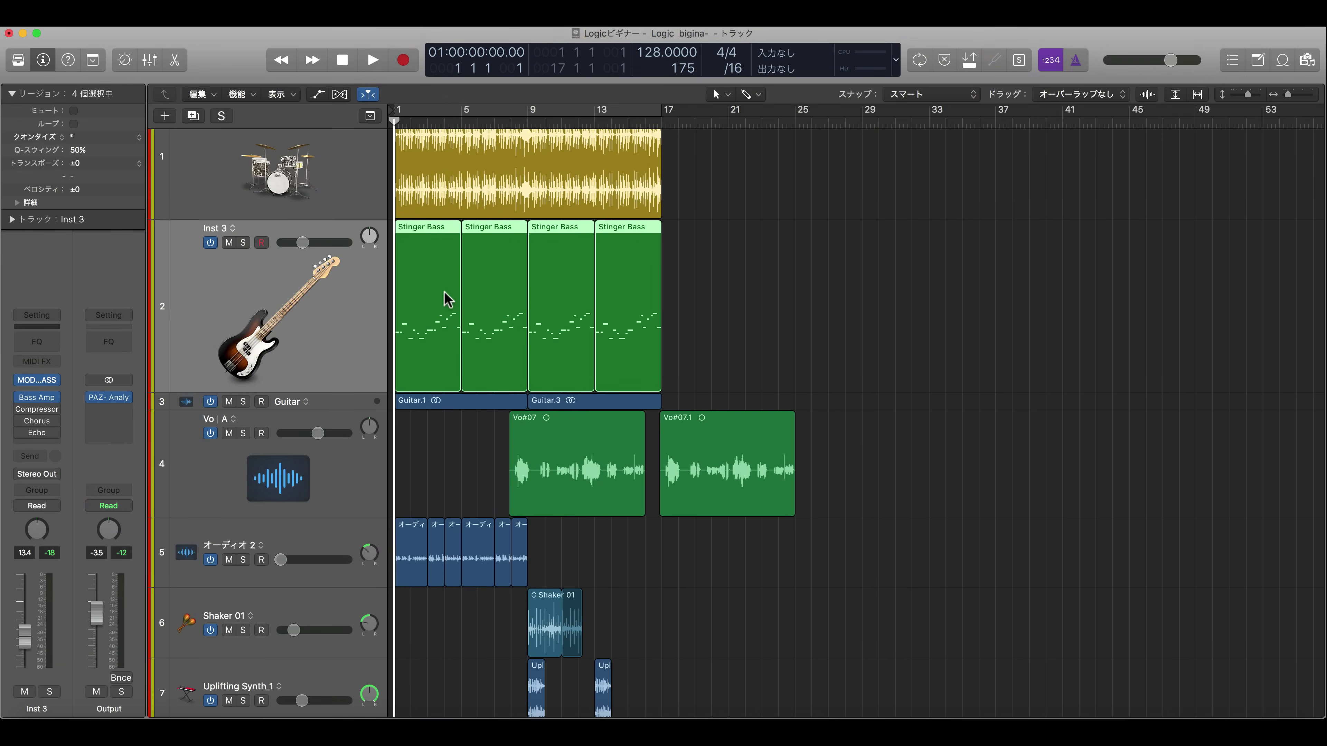
Step: Deselect the Stinger Bass regions and duplicate the Inst 3 track's alternative three times in a row
click(699, 314)
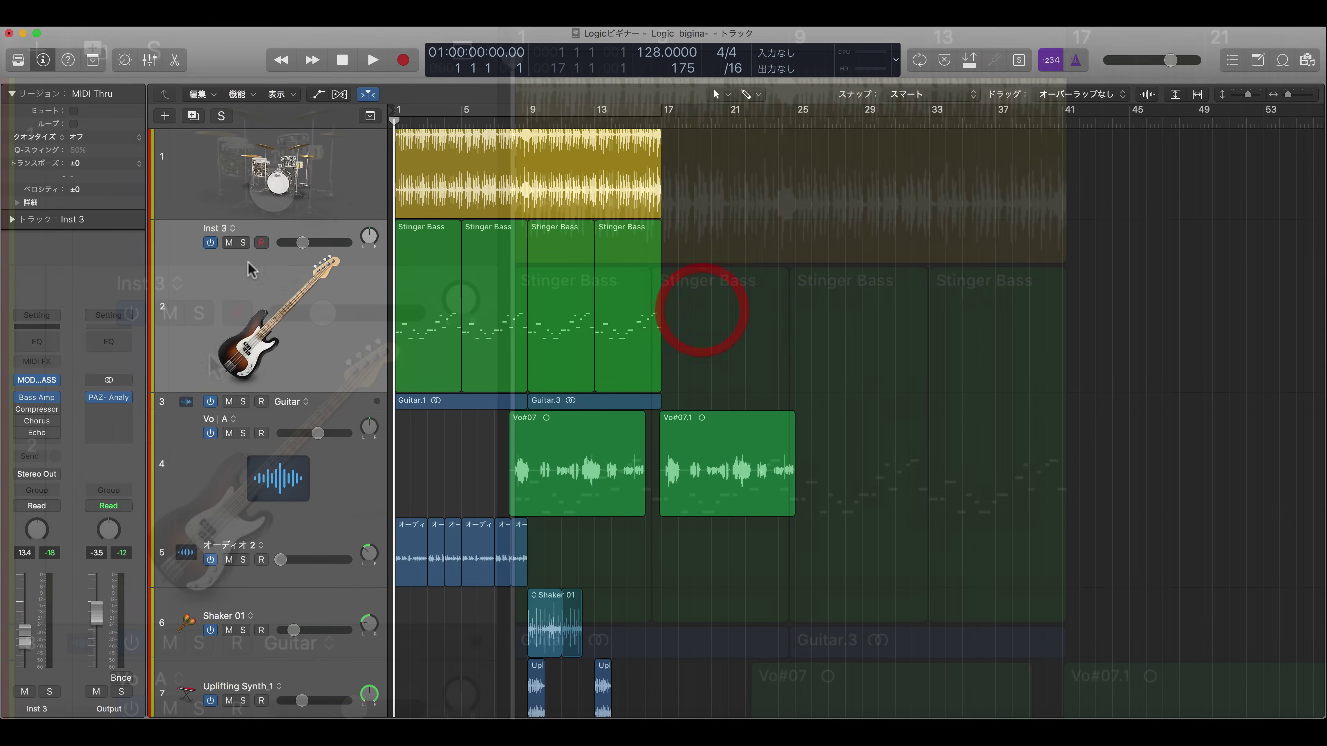
click(233, 228)
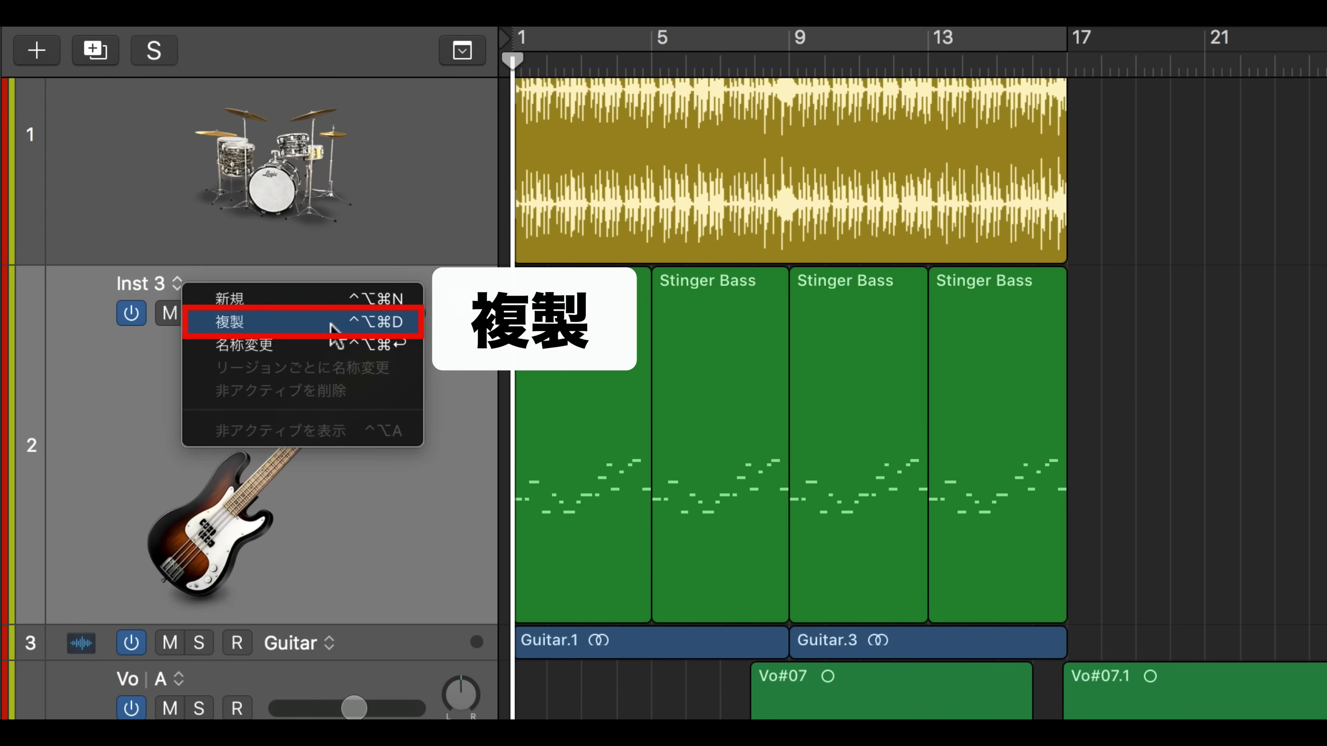
click(331, 324)
click(199, 280)
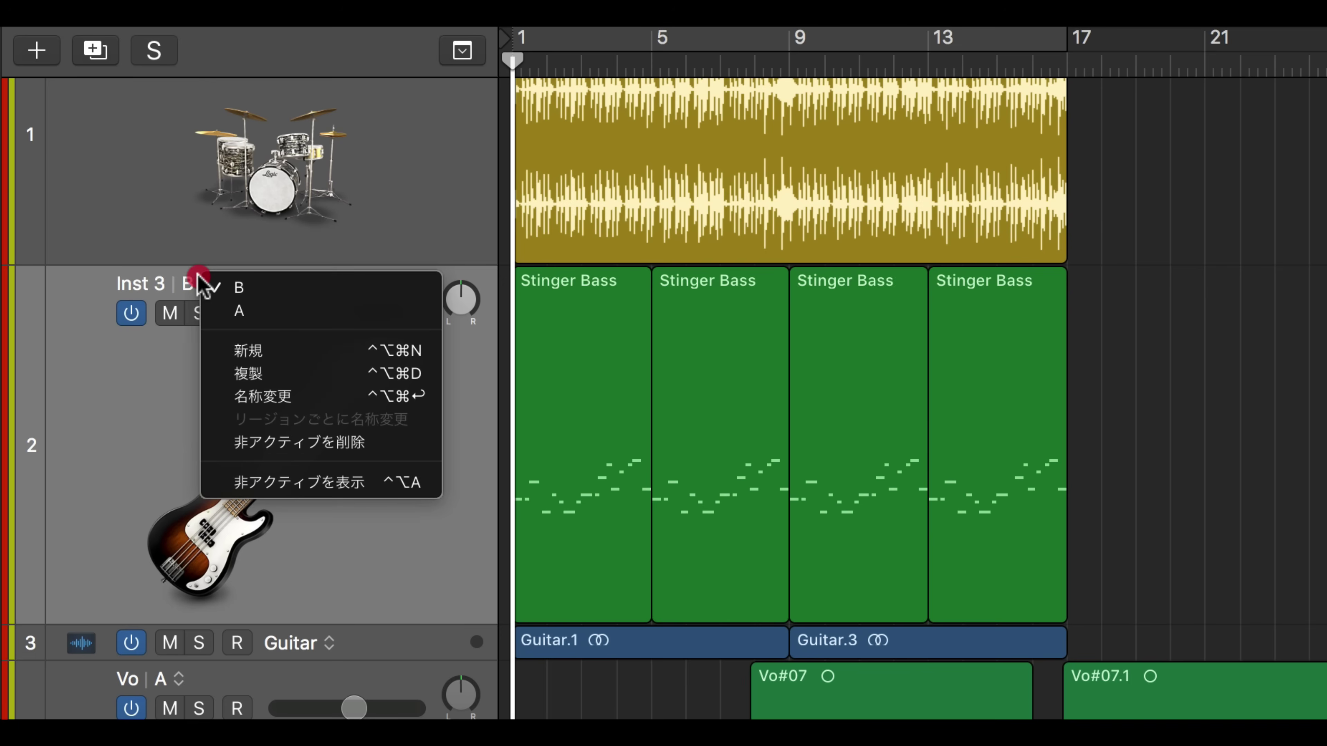
click(239, 373)
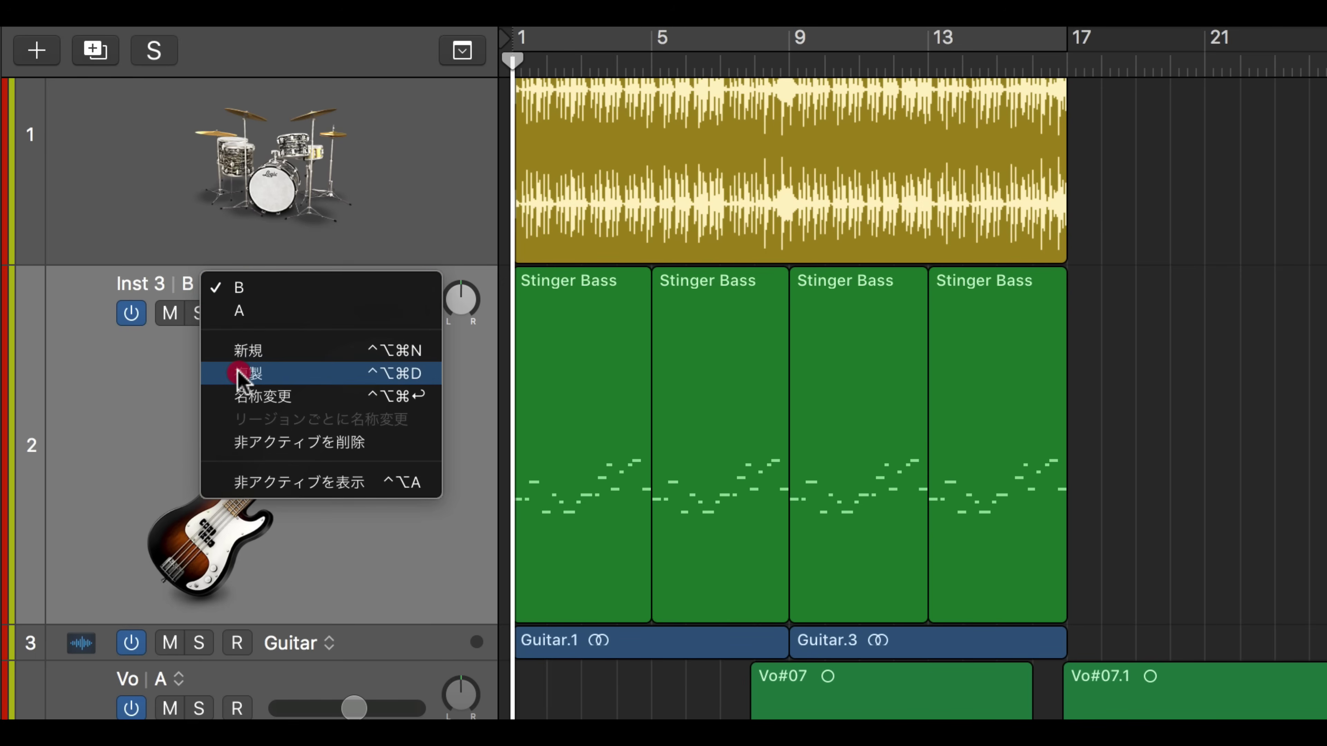
click(207, 284)
click(242, 406)
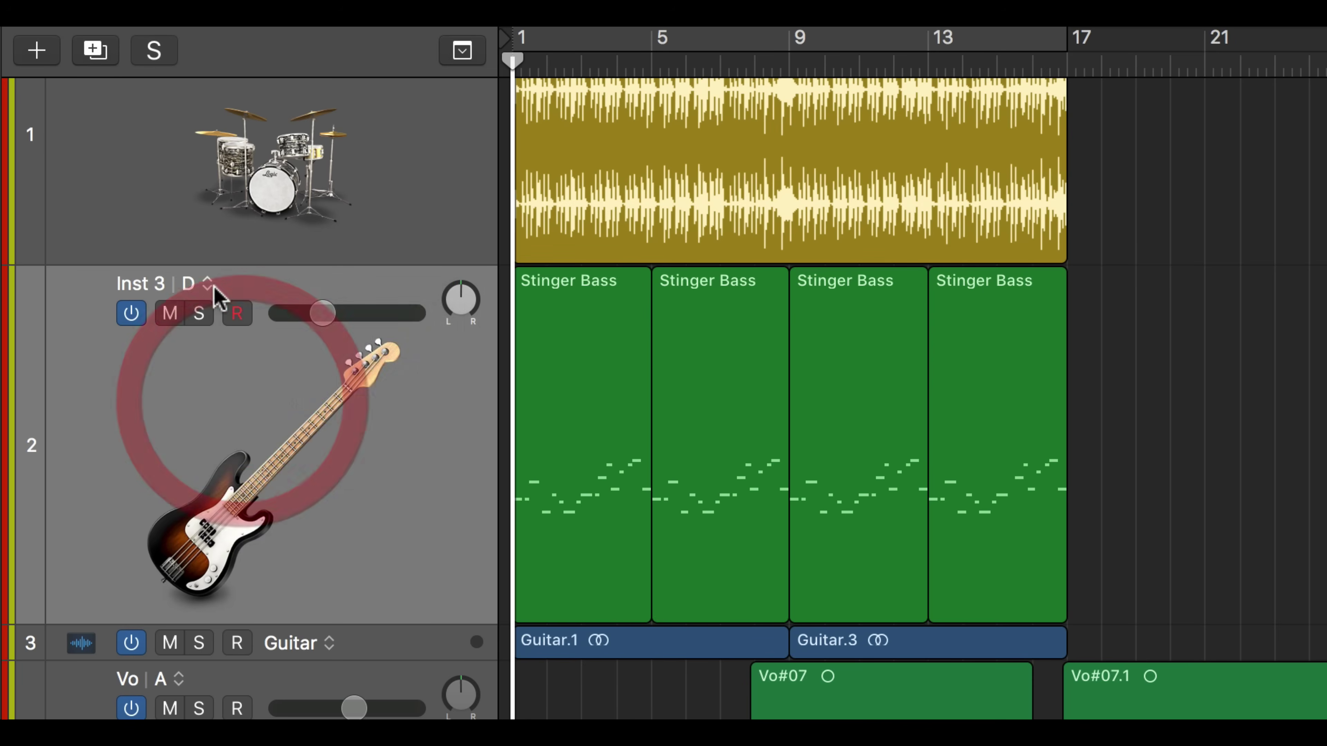
Step: Switch the Inst 3 track through alternatives B and C, leaving B active
click(208, 284)
click(245, 340)
click(205, 284)
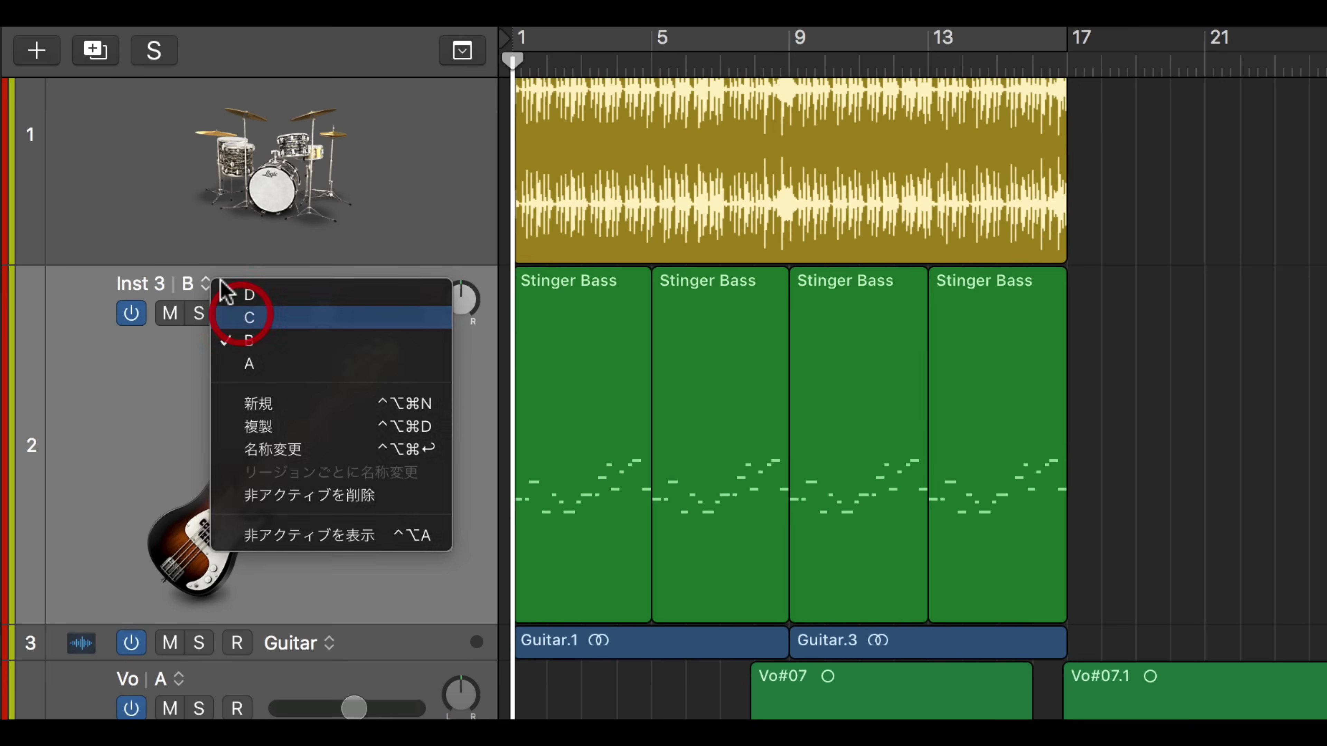
click(245, 317)
click(205, 284)
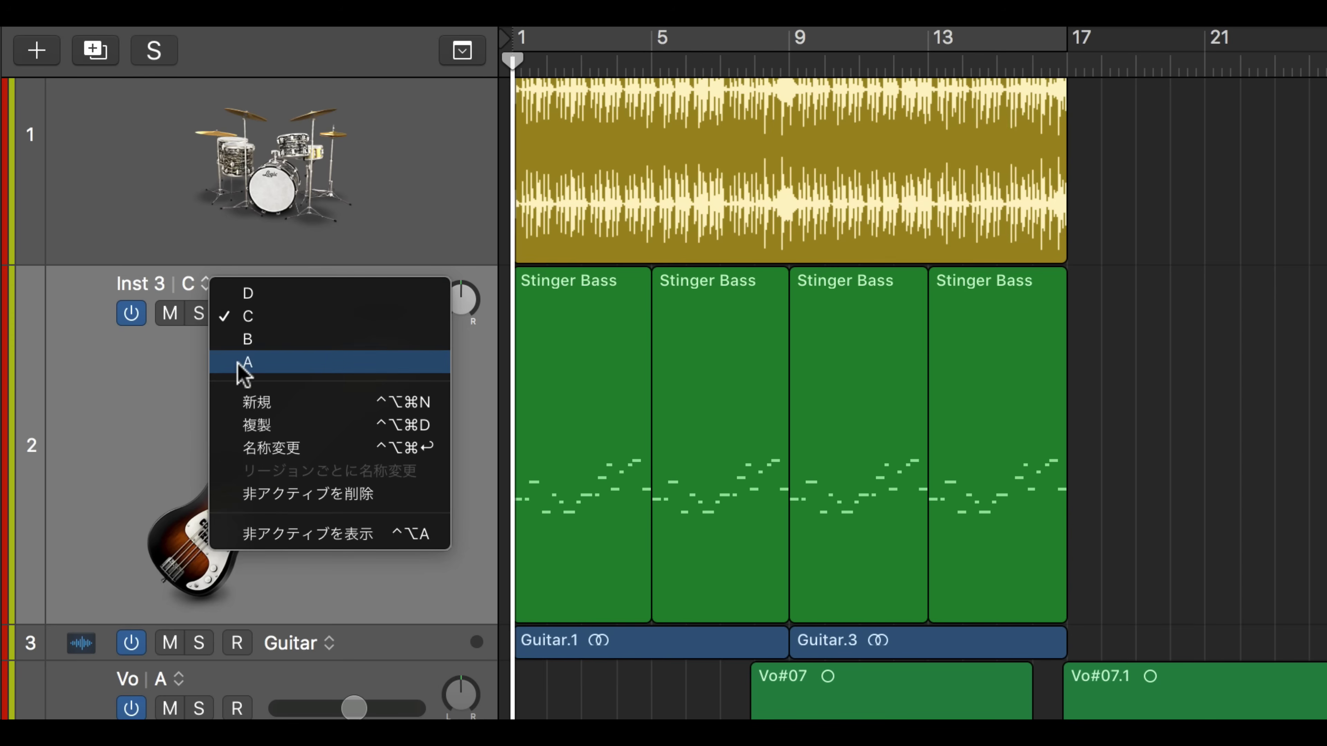
click(245, 340)
Step: Open the first Stinger Bass region of alternative B in the piano roll and raise its note at bar 1 beat 3 to around C3
click(525, 372)
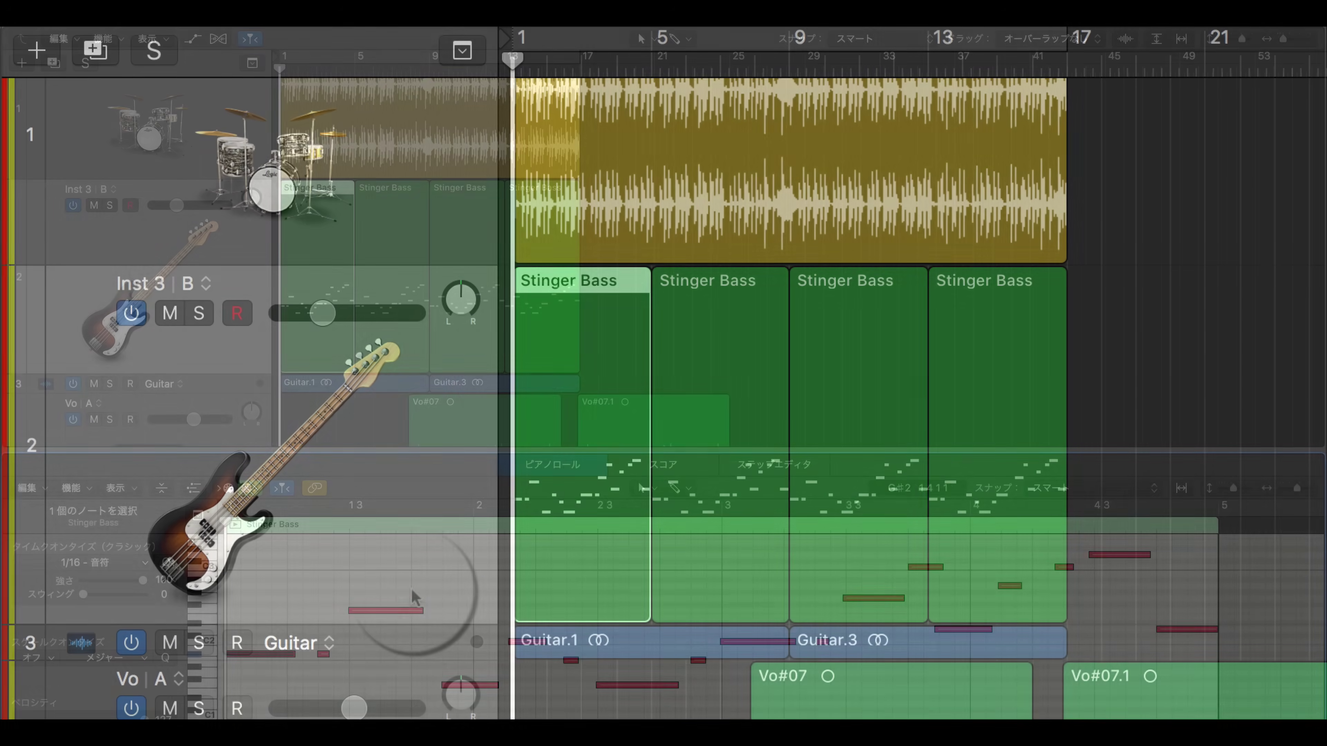
drag(389, 609, 381, 570)
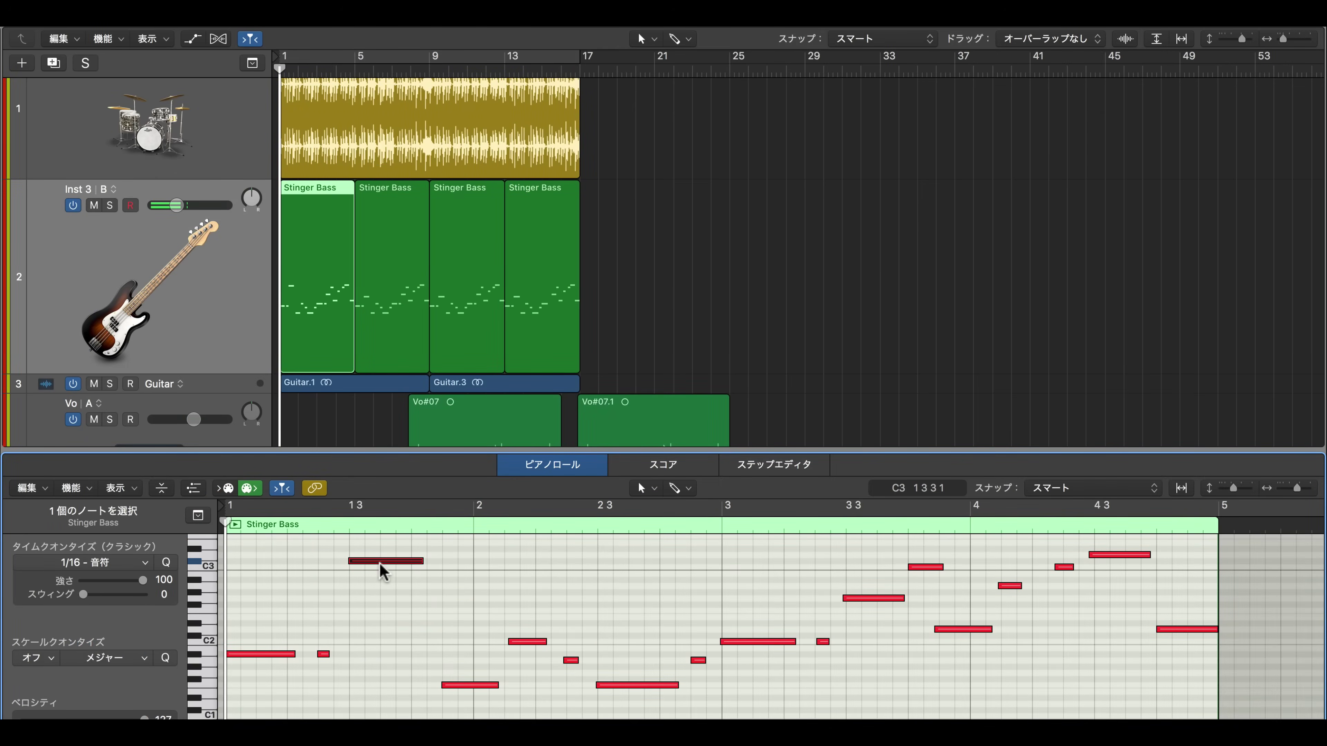
Step: Switch the Inst 3 track to alternative A and select its Stinger Bass regions to inspect their notes in the piano roll
click(111, 190)
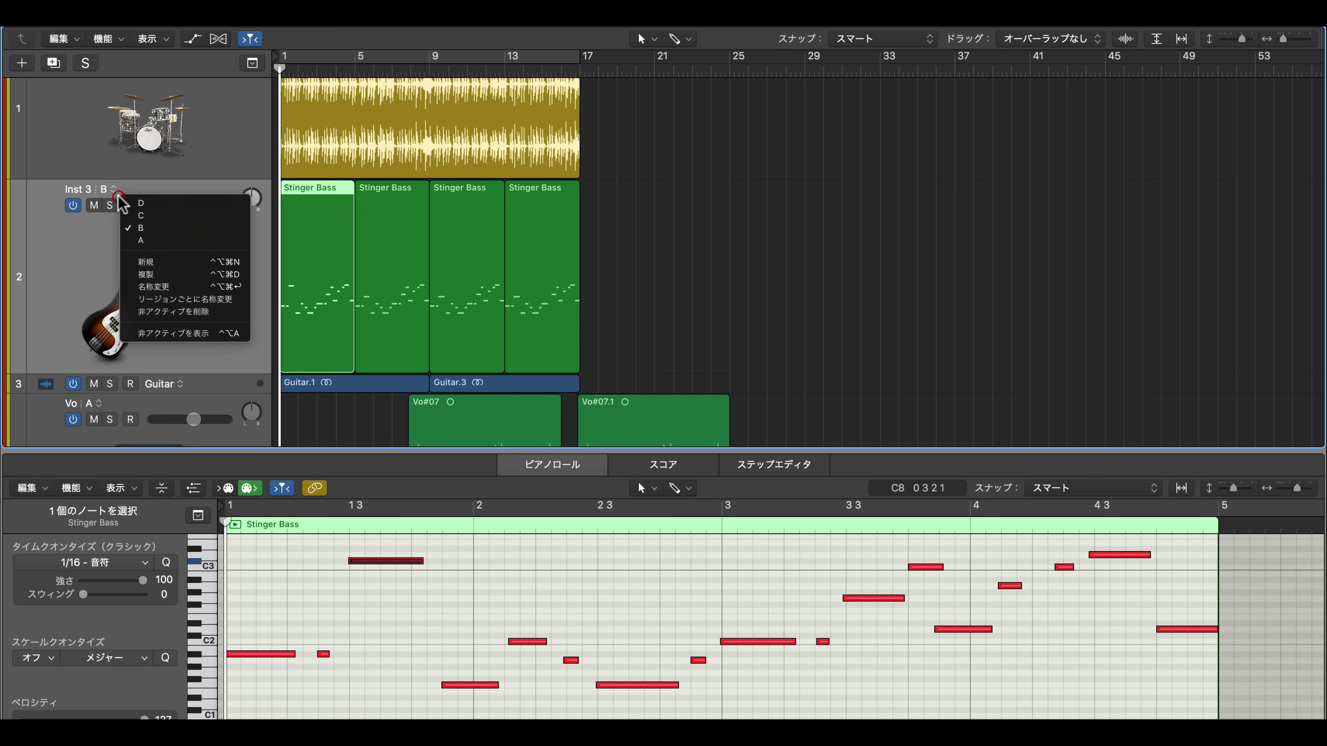
click(145, 235)
click(130, 205)
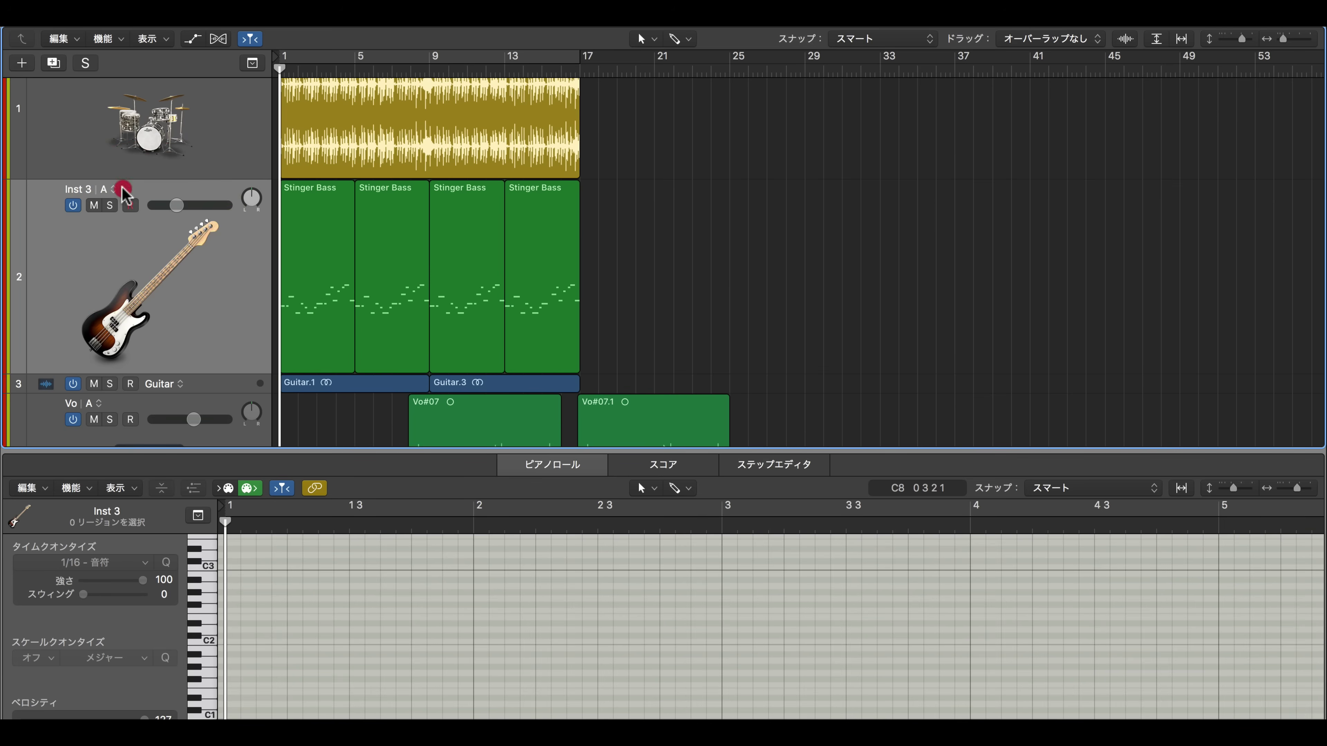
click(115, 191)
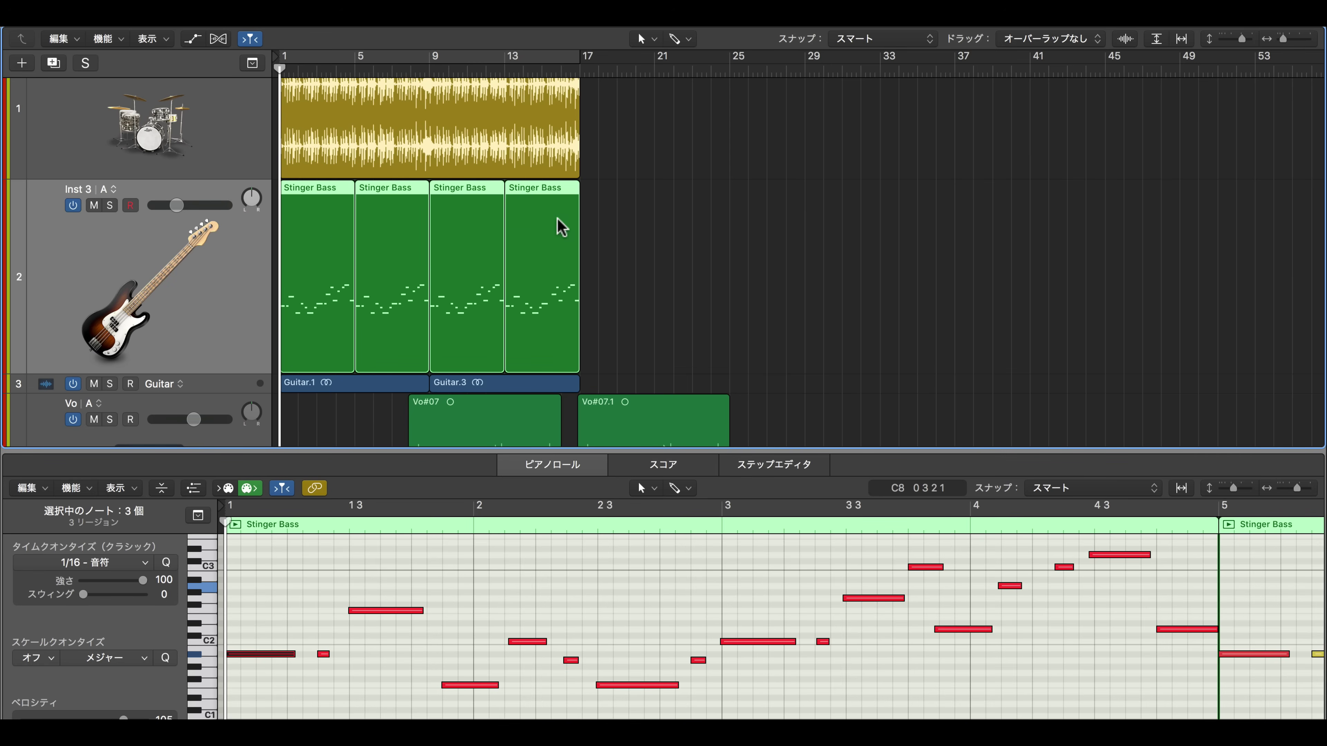
click(130, 206)
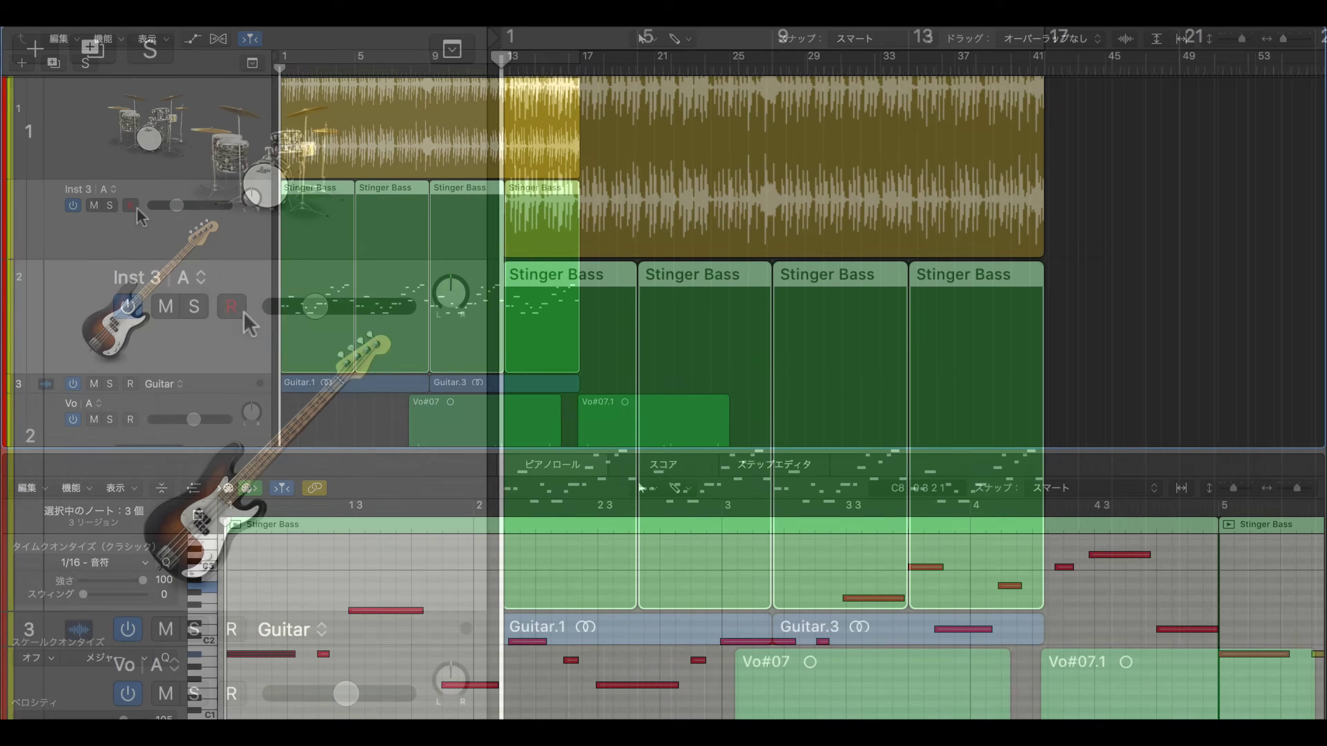
Step: Delete the Inst 3 track's inactive alternatives (非アクティブを削除) and check its list of alternatives
click(113, 189)
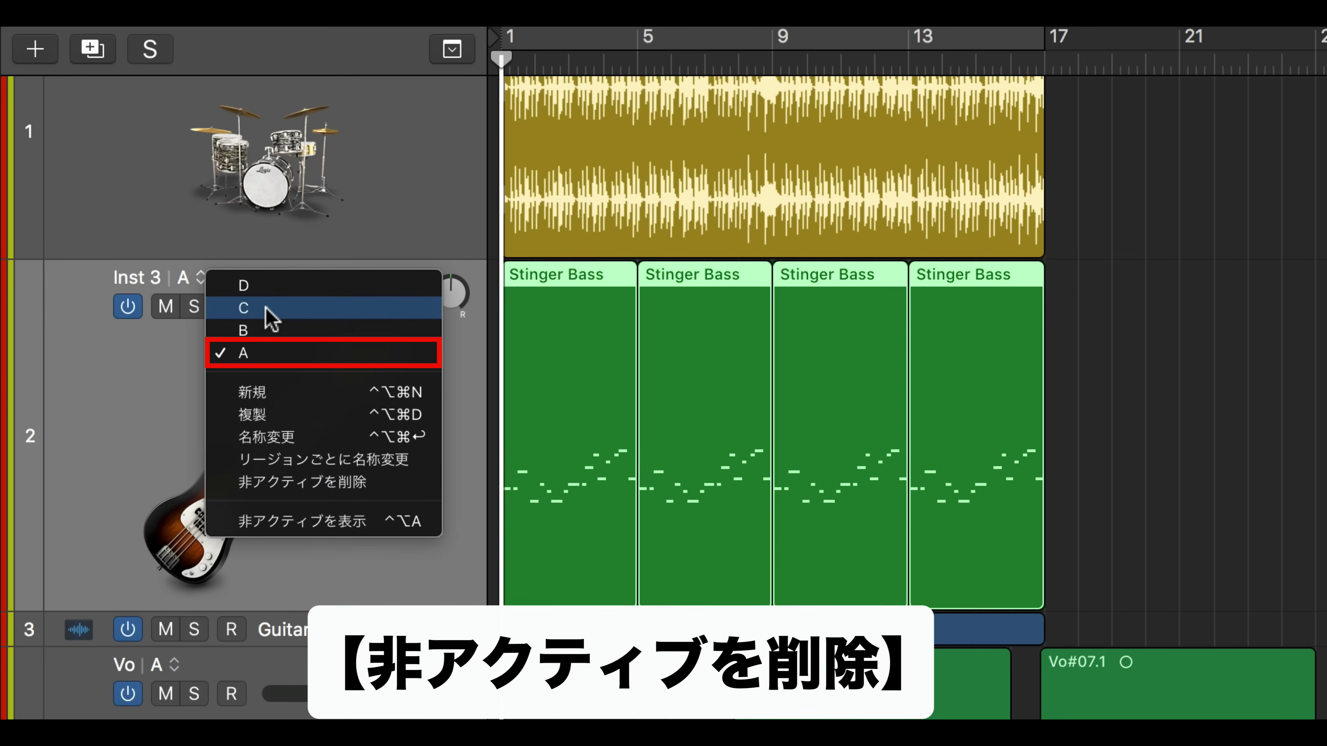
click(281, 481)
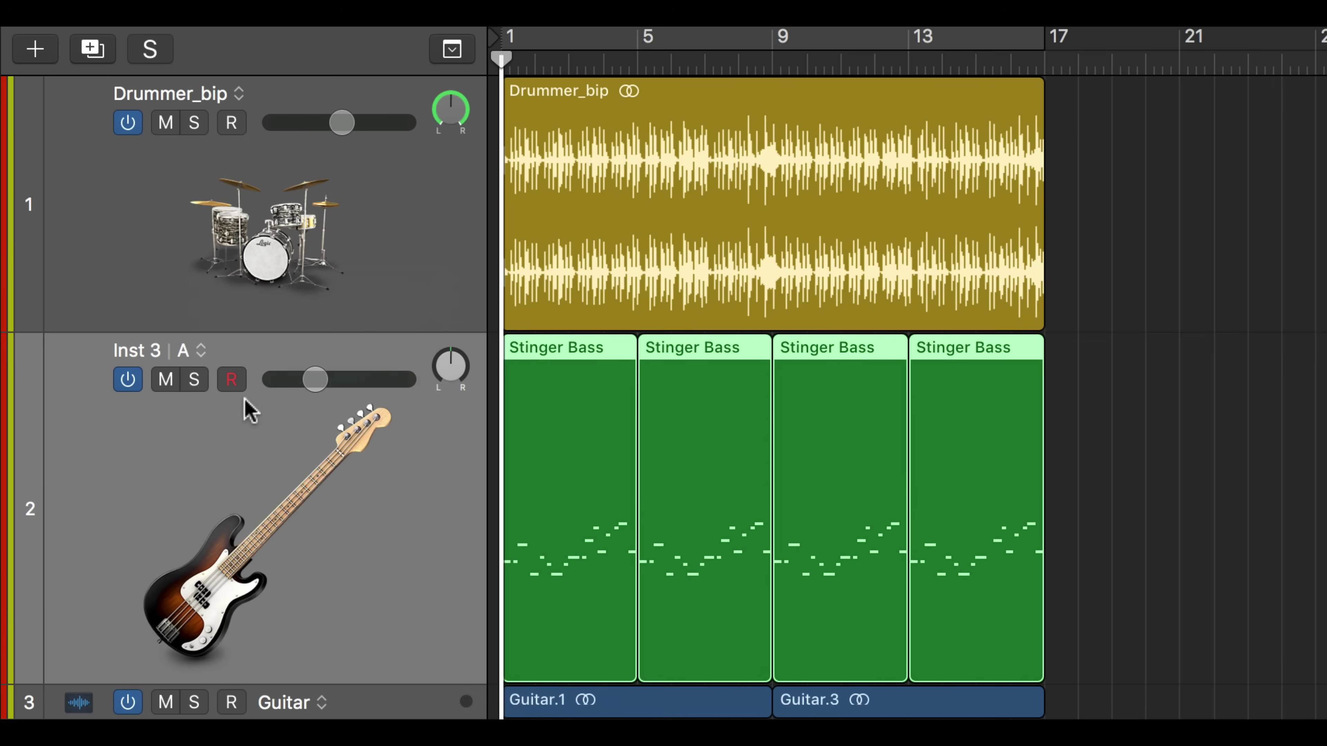
click(181, 350)
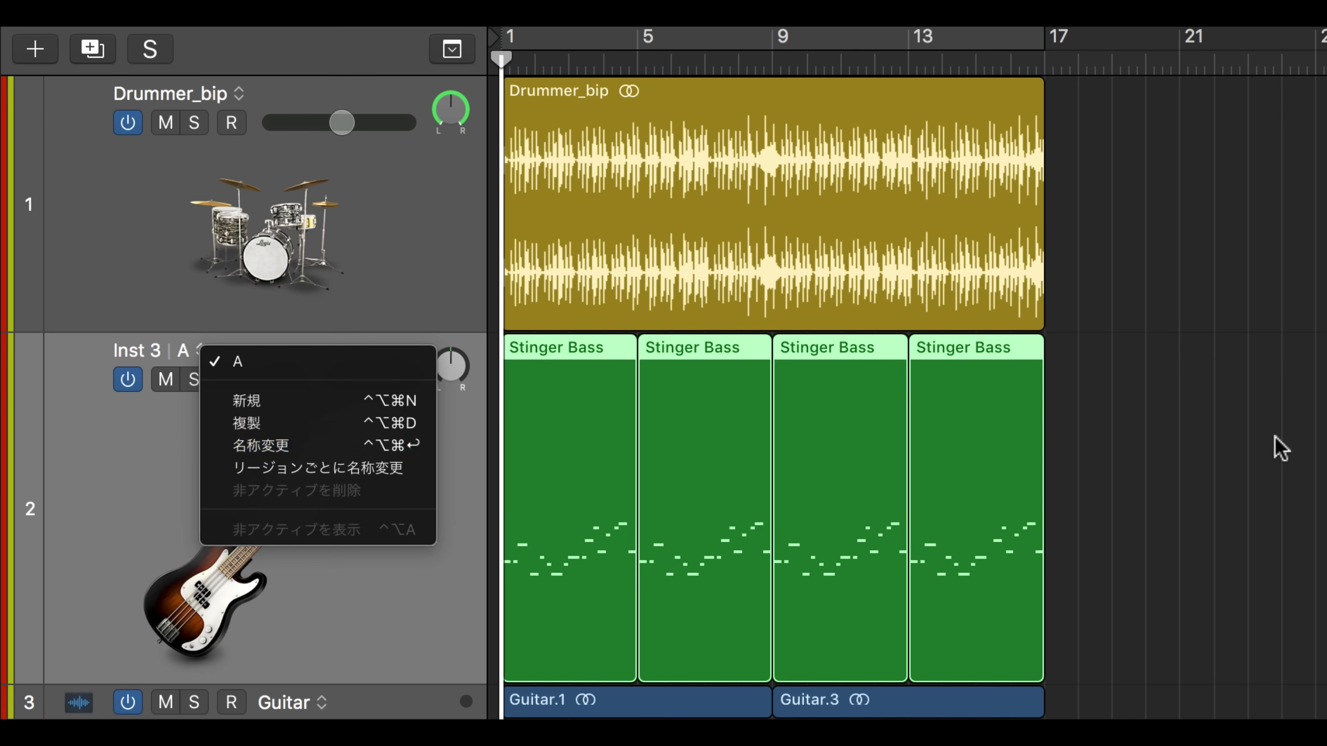
key(Escape)
Step: Select all tracks from Drummer_bip through Output
click(387, 295)
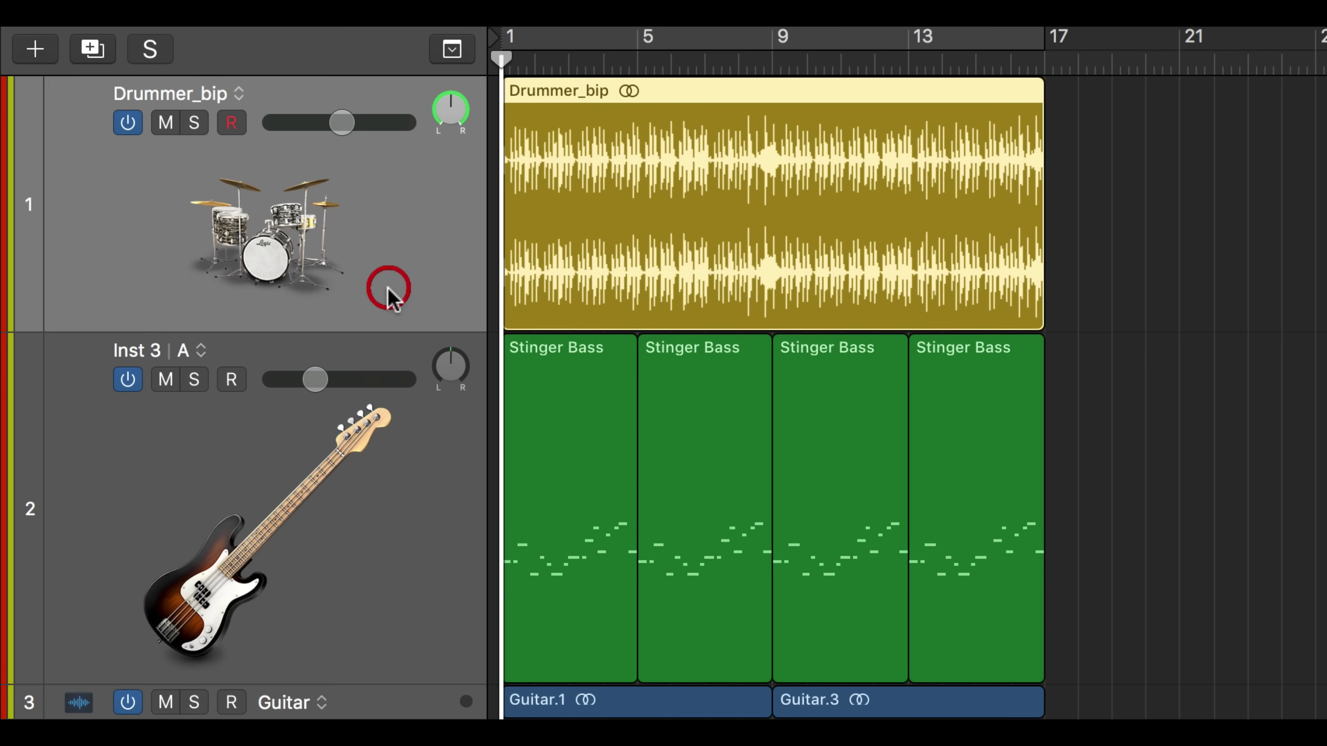
click(391, 617)
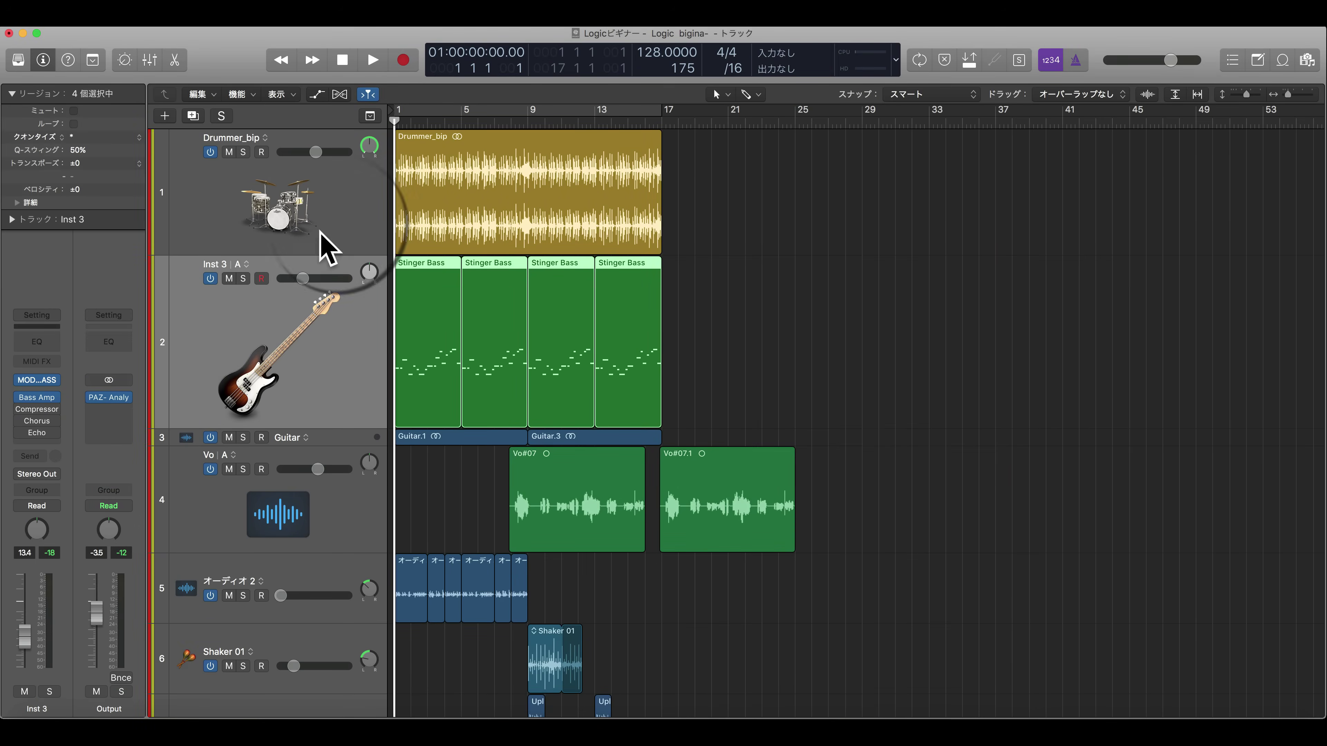
click(337, 220)
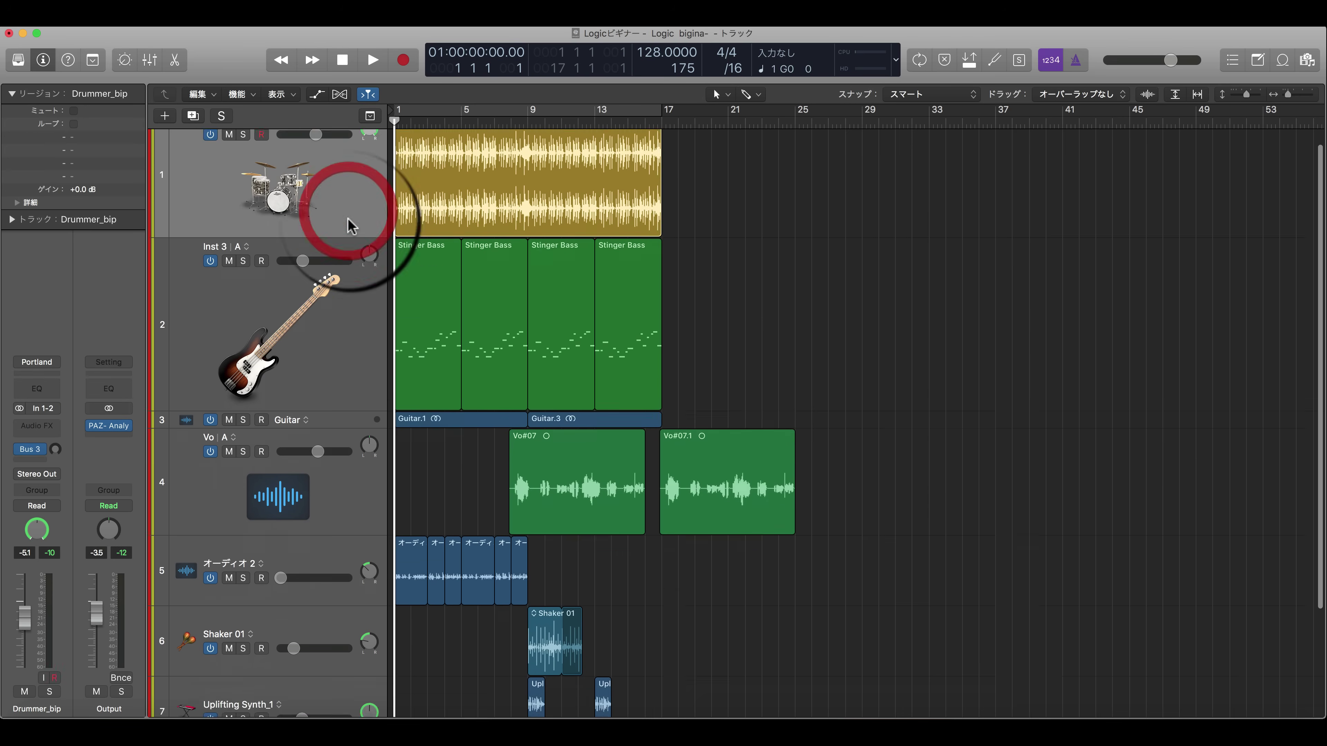
scroll(346, 230, down, 5)
scroll(346, 236, up, 5)
scroll(355, 651, down, 5)
scroll(358, 650, up, 2)
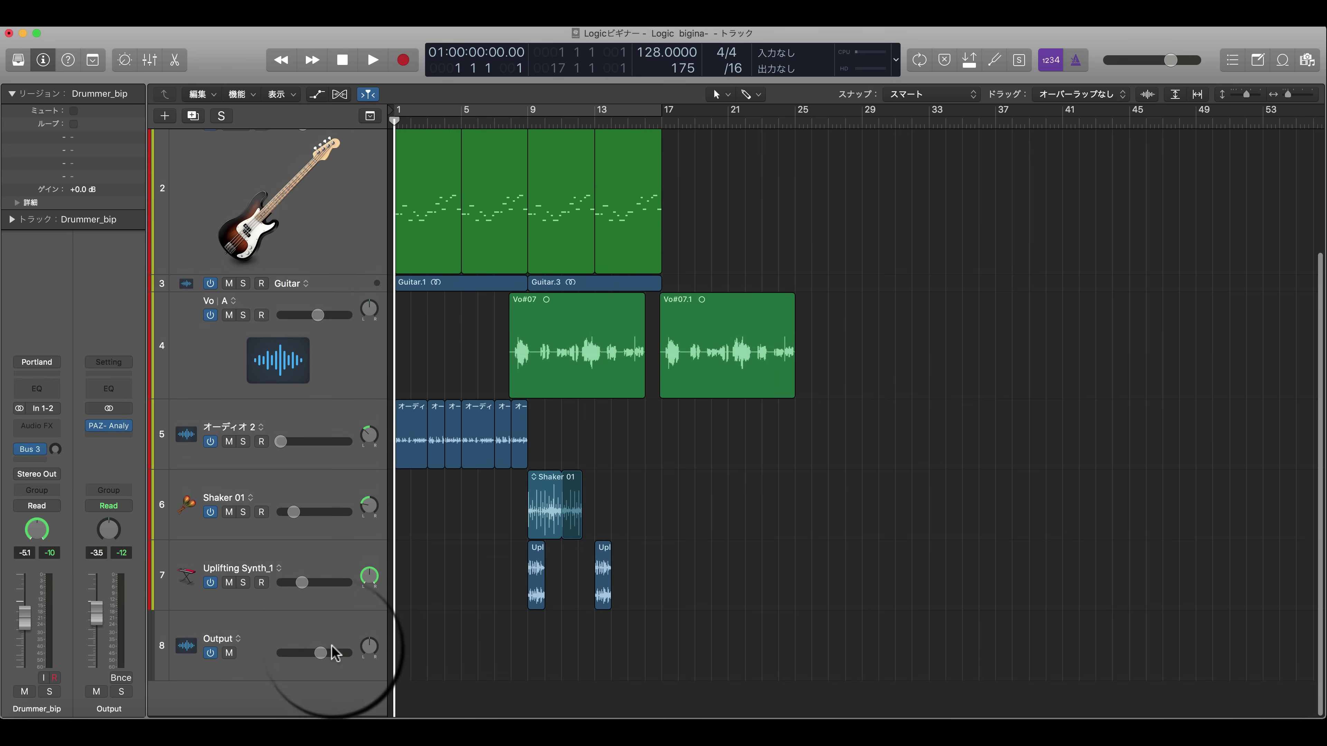
shift+click(339, 648)
scroll(289, 215, up, 4)
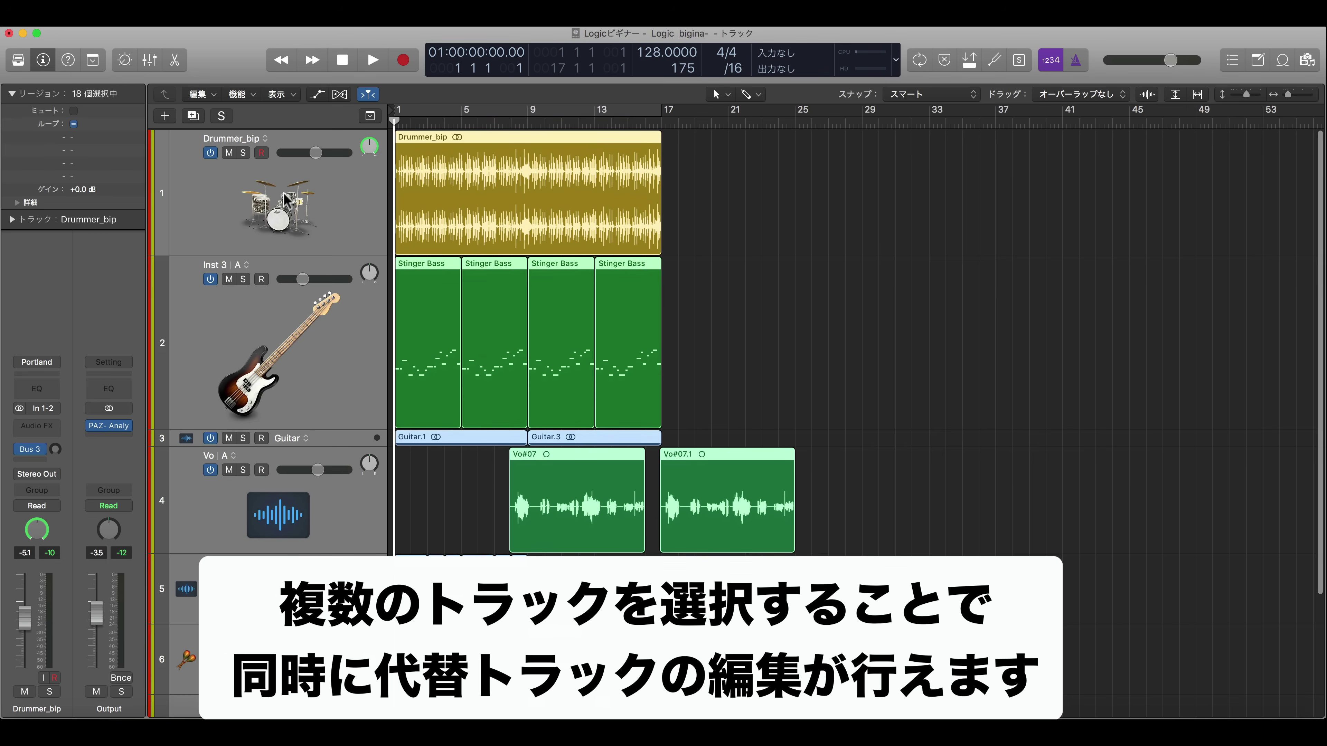
Step: Create a new, empty track alternative on all selected tracks at once and switch them back to alternative A
click(262, 139)
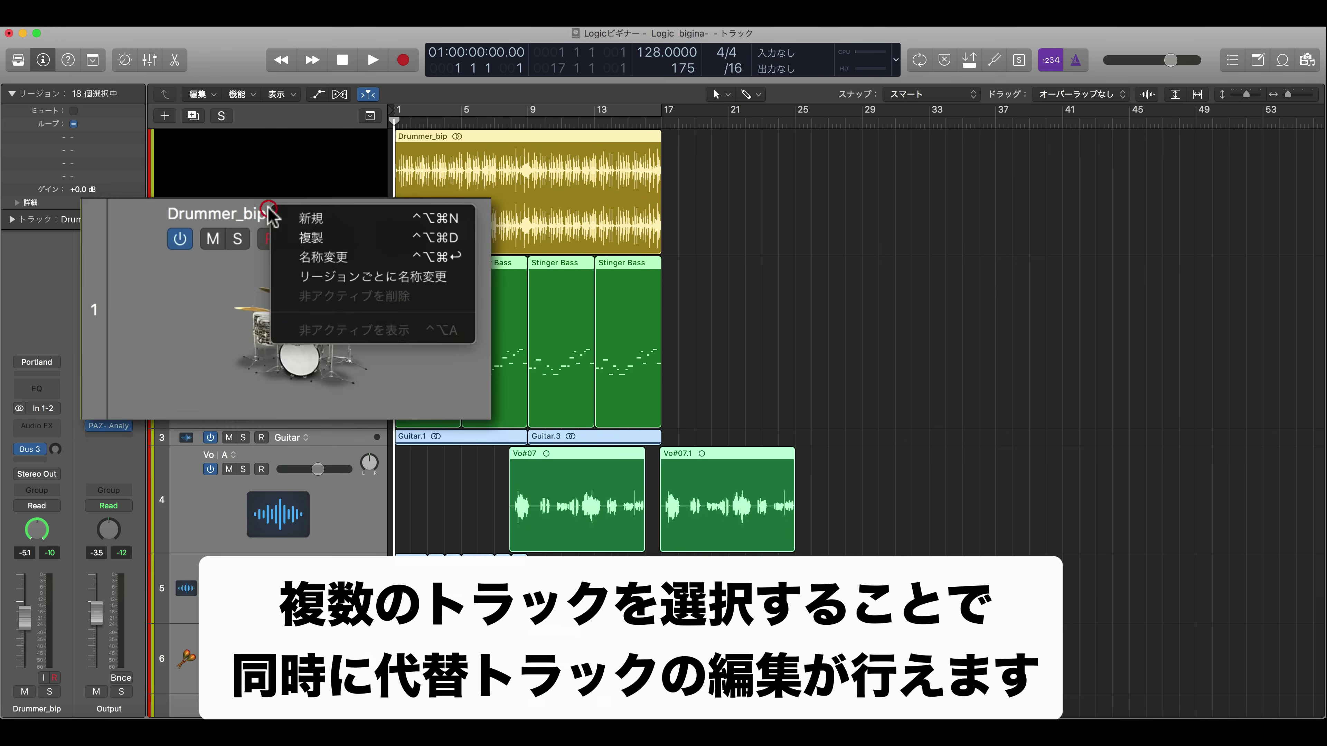
click(285, 140)
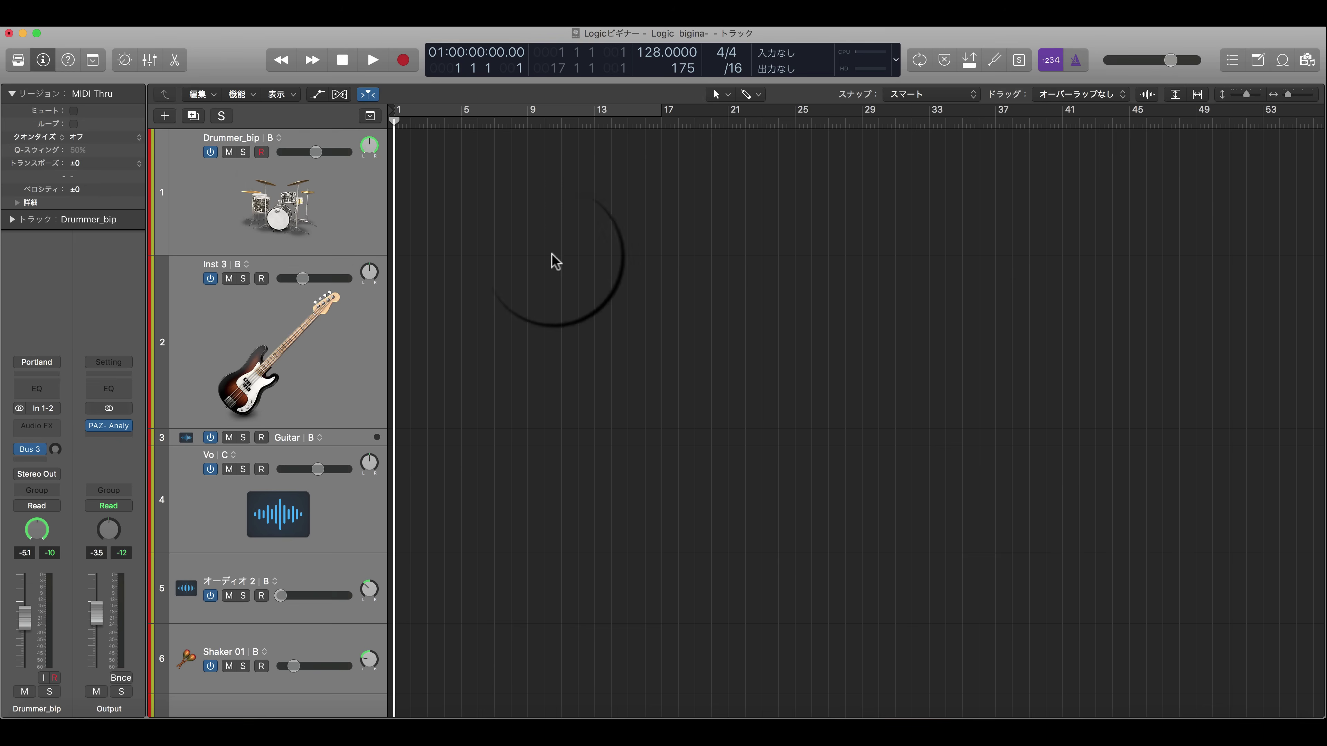
click(280, 138)
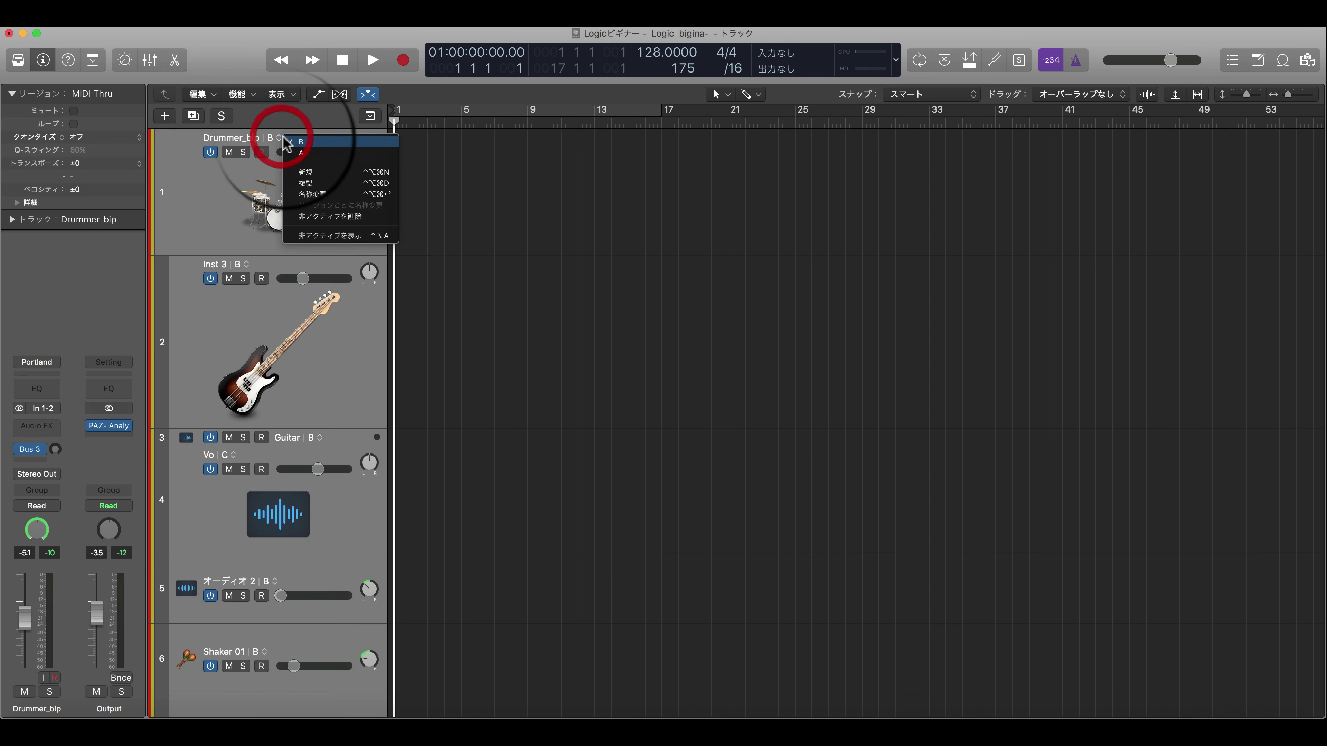
click(295, 157)
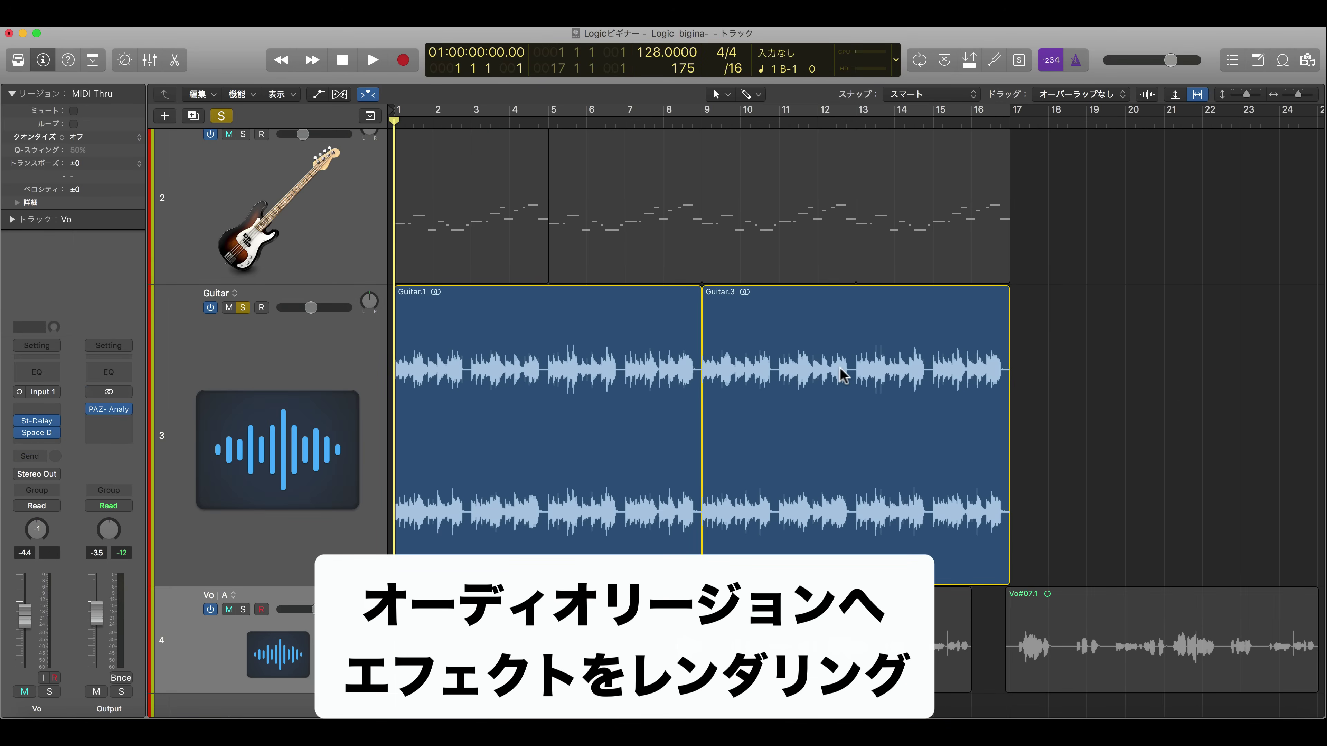
Step: Select the Guitar.1 region, open it in the audio editor and bring up selection-based processing (選択ベース処理) for it
click(588, 358)
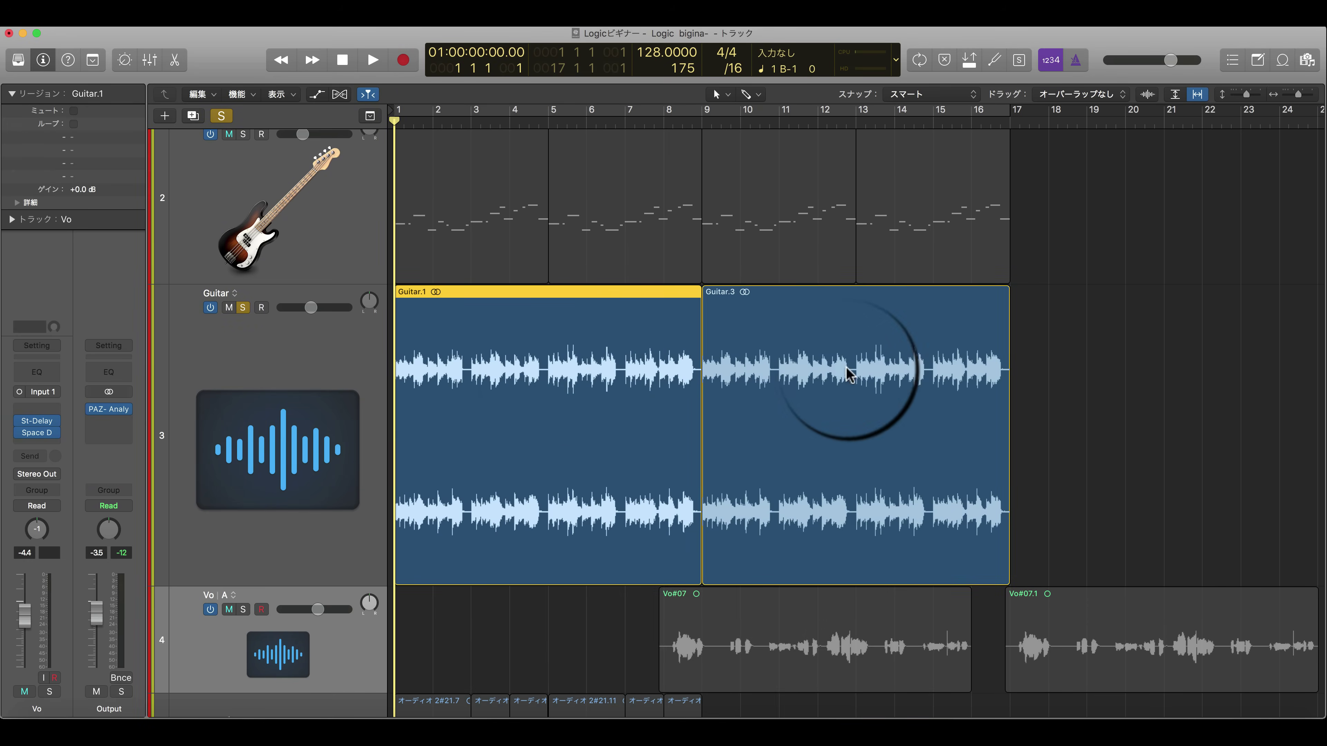
double_click(524, 394)
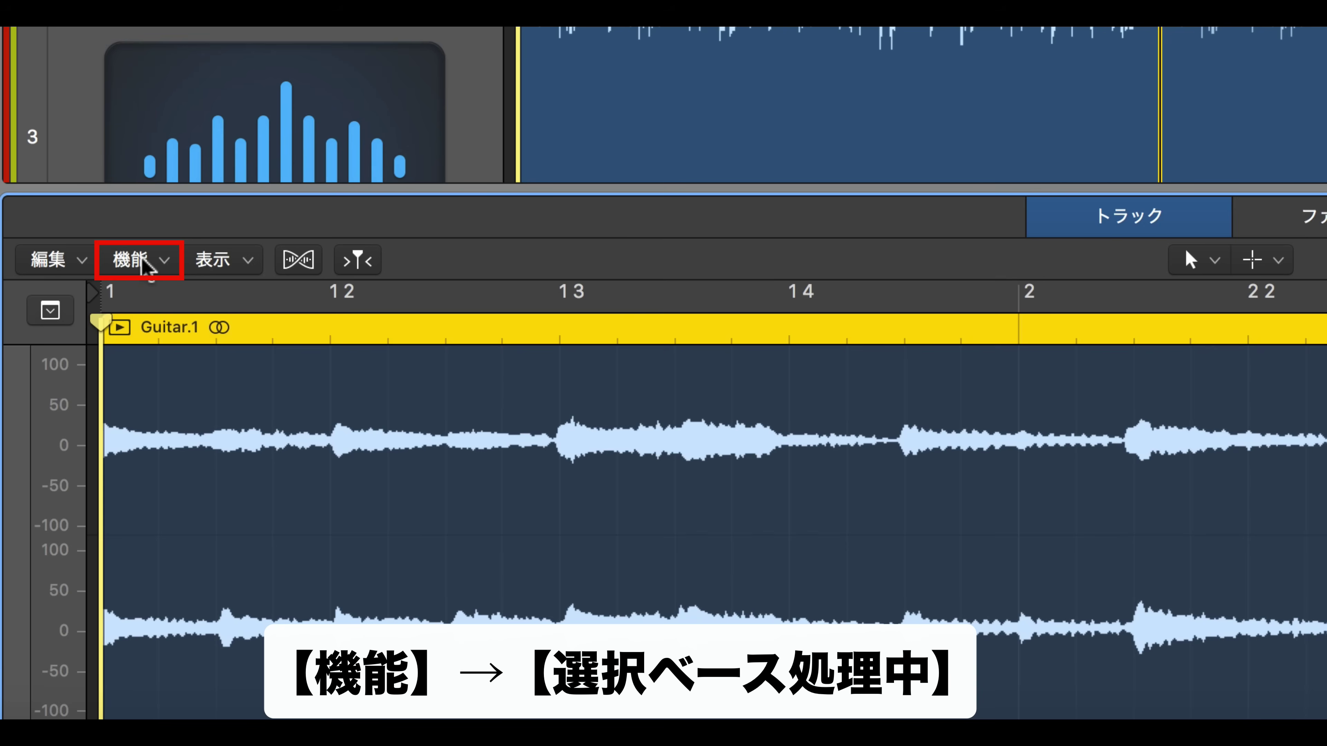
click(144, 263)
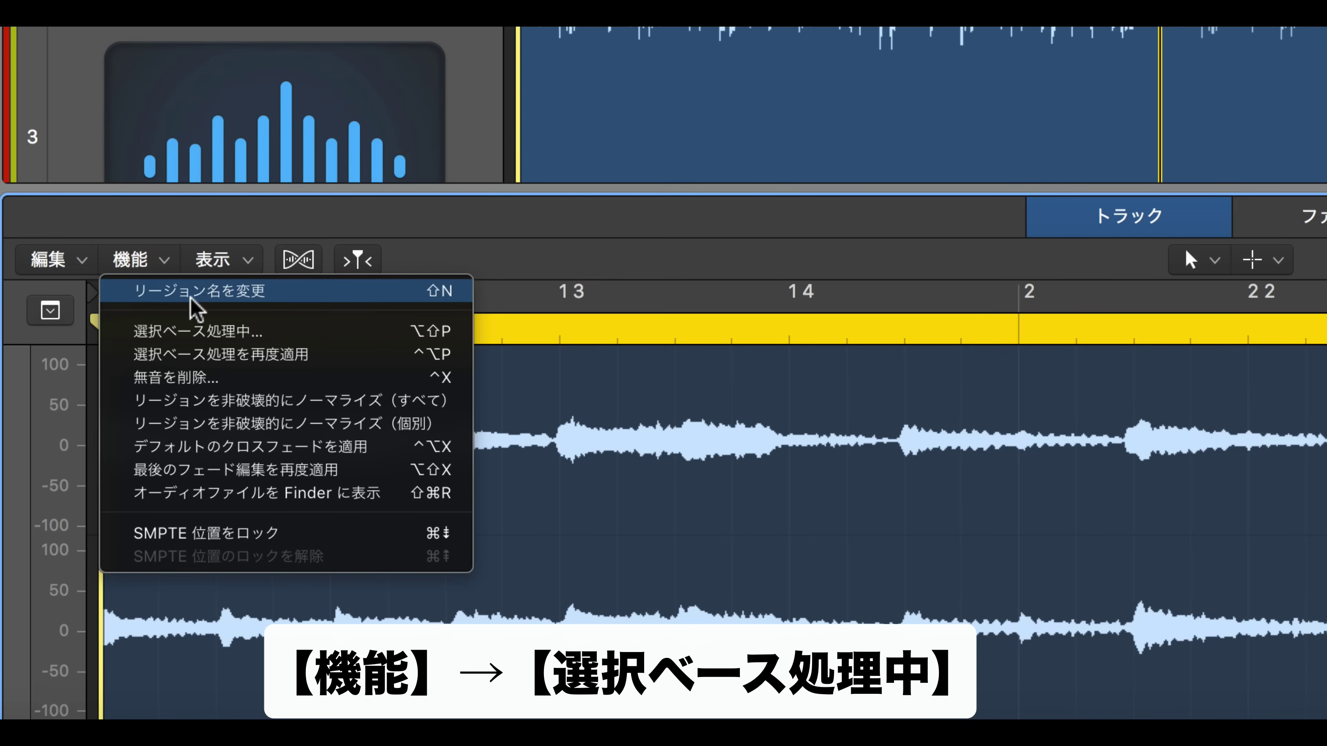
click(251, 333)
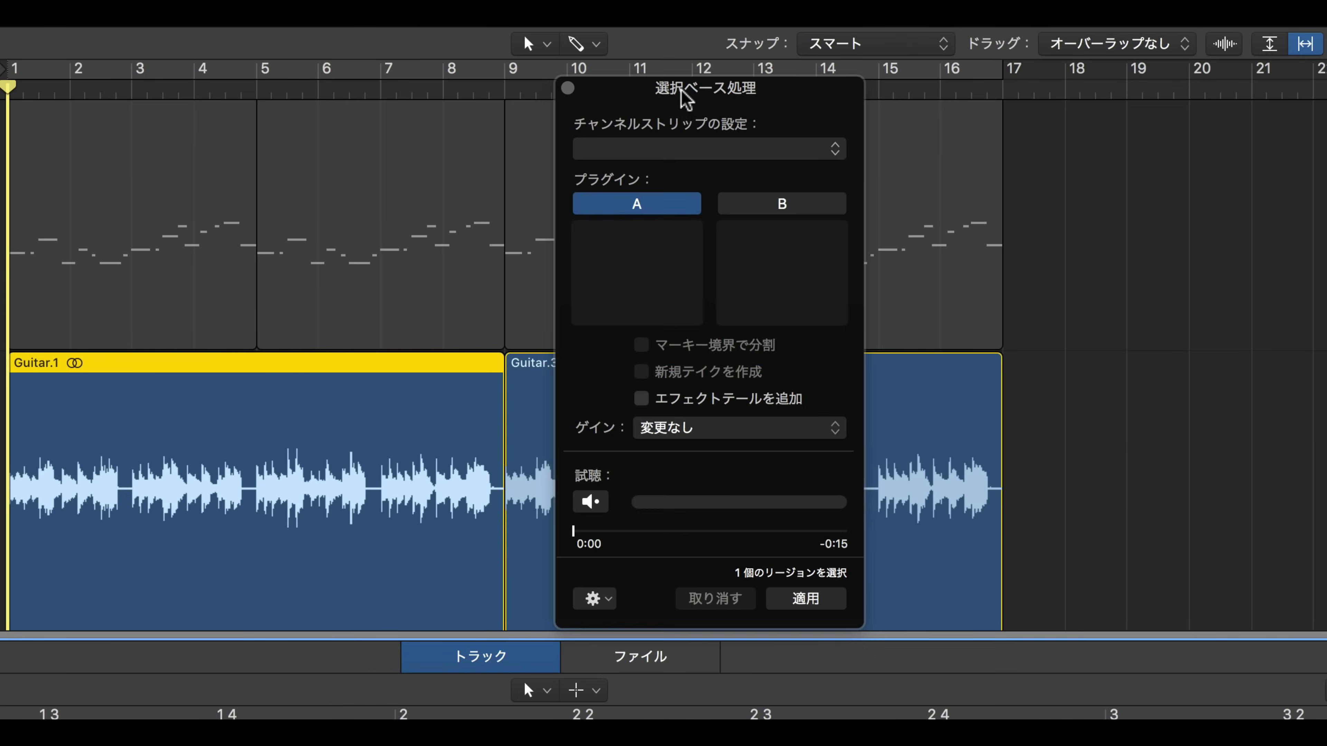
drag(681, 91, 1034, 131)
mouse_move(994, 303)
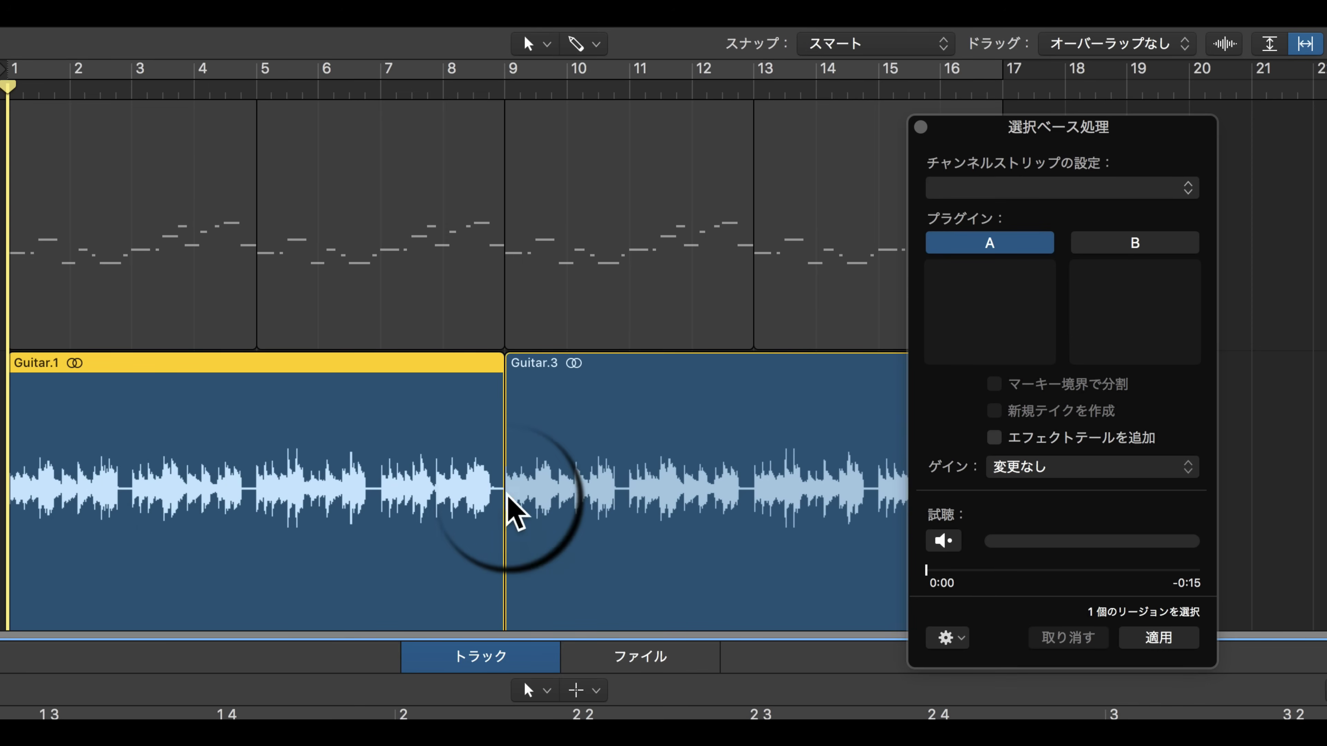
Step: Select both Guitar regions as the processing target and add a Stereo Delay to plug-in set A
click(1104, 250)
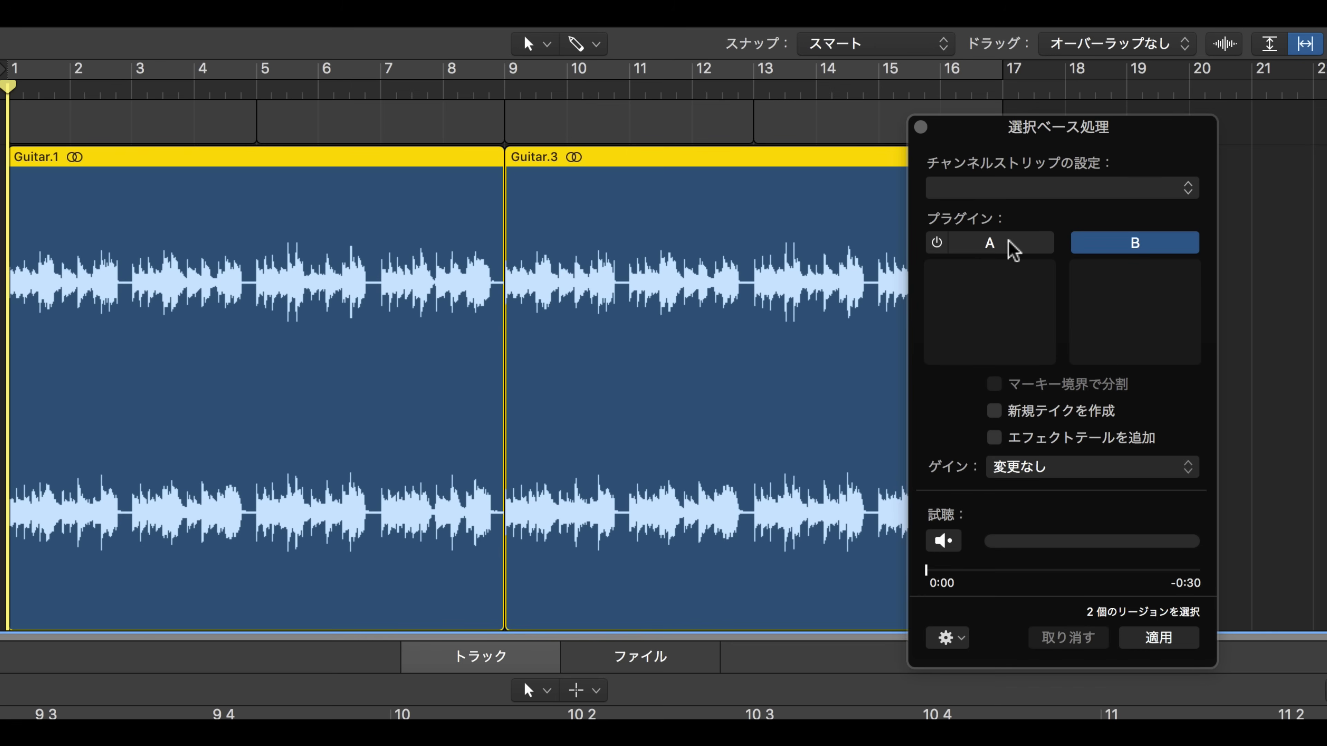
click(1014, 248)
click(1116, 249)
drag(1023, 127, 934, 122)
click(899, 239)
mouse_move(930, 428)
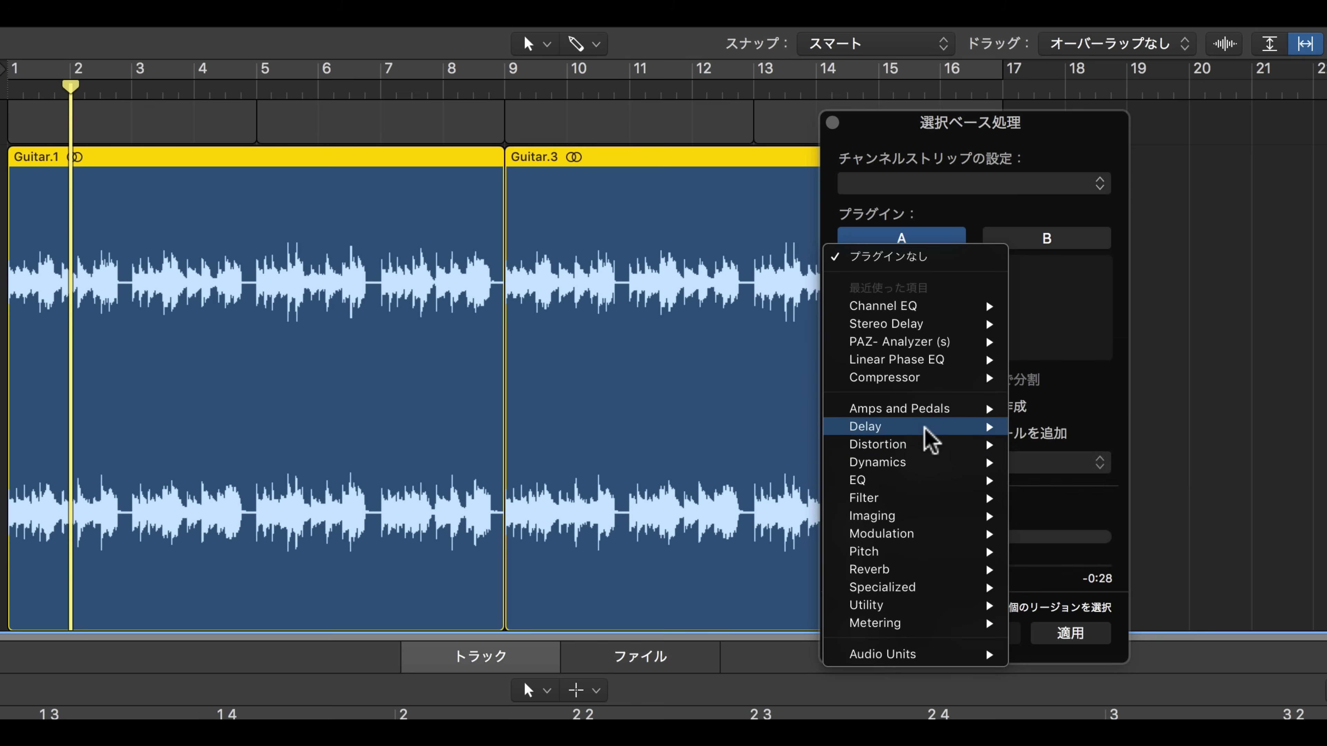
click(1071, 480)
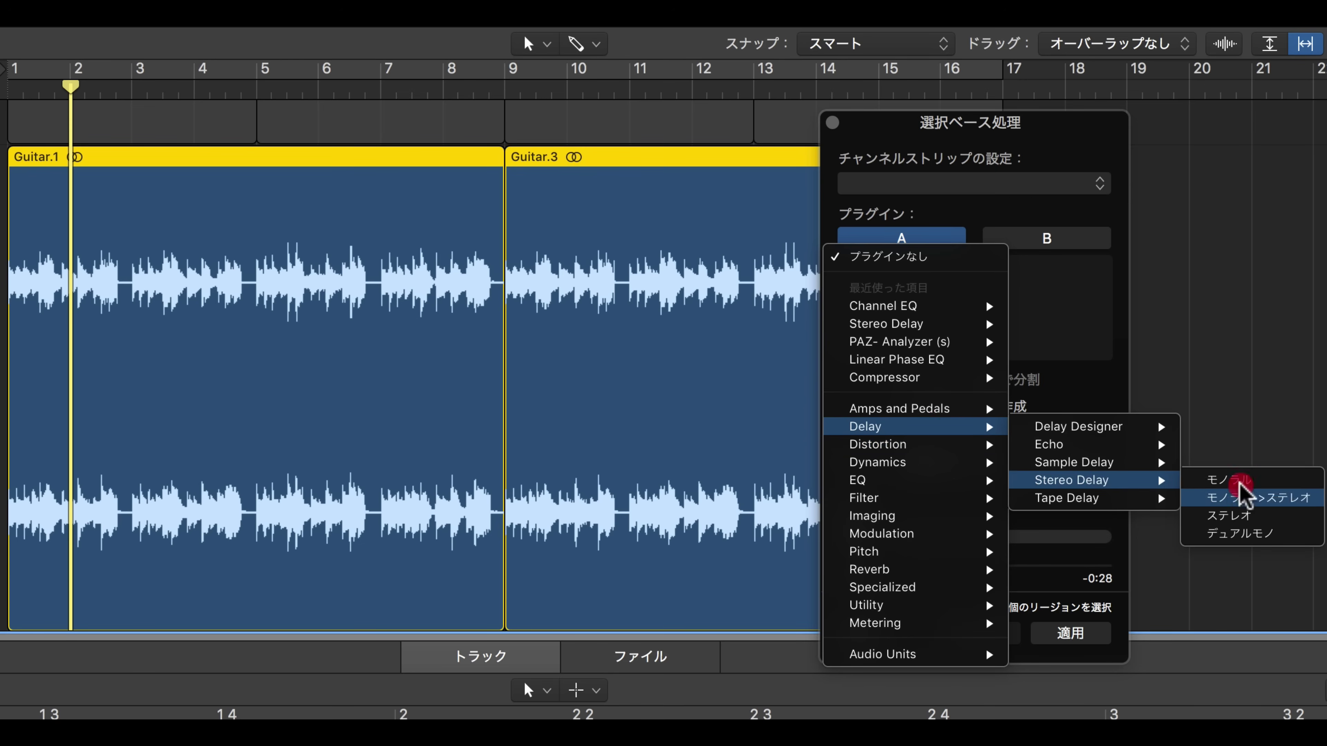
click(1236, 500)
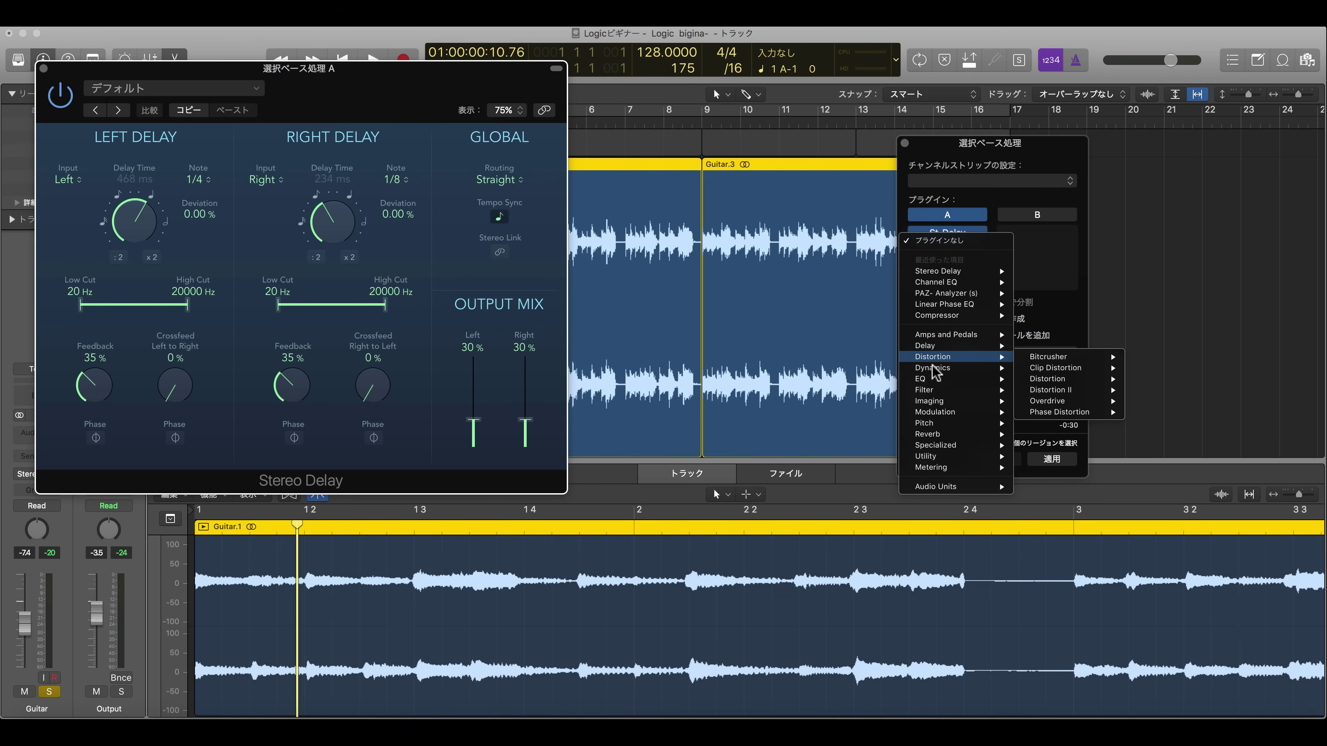
Step: Add a Channel EQ after the delay in set A and boost its high shelf to +6.5 dB at 3150 Hz
mouse_move(934, 380)
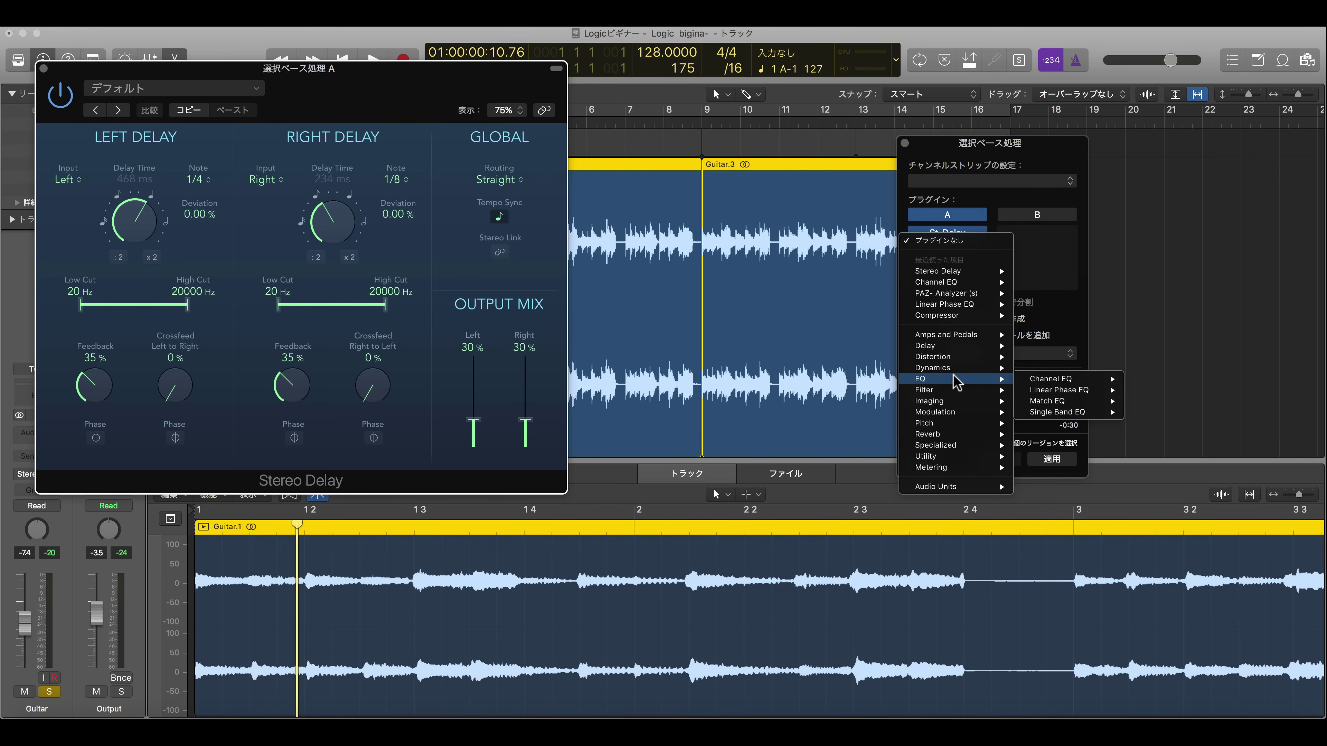
mouse_move(1076, 380)
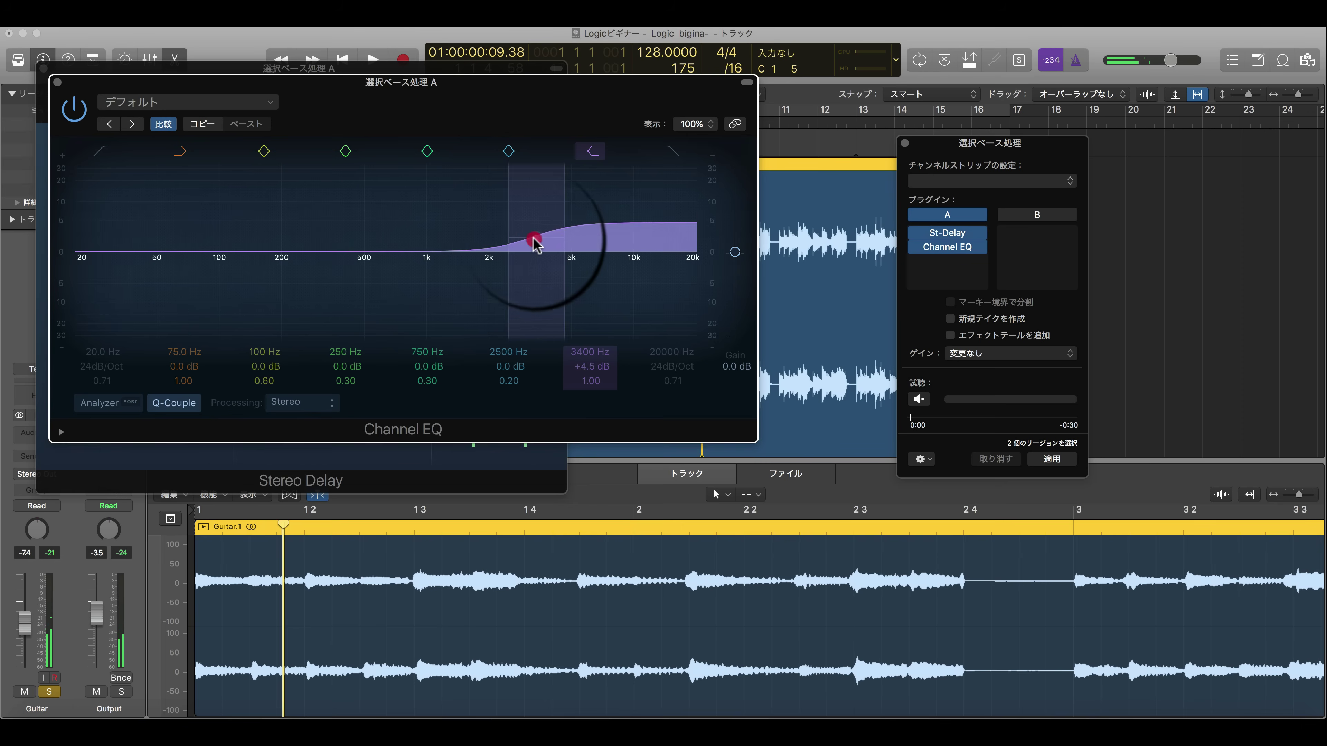
drag(536, 243, 519, 230)
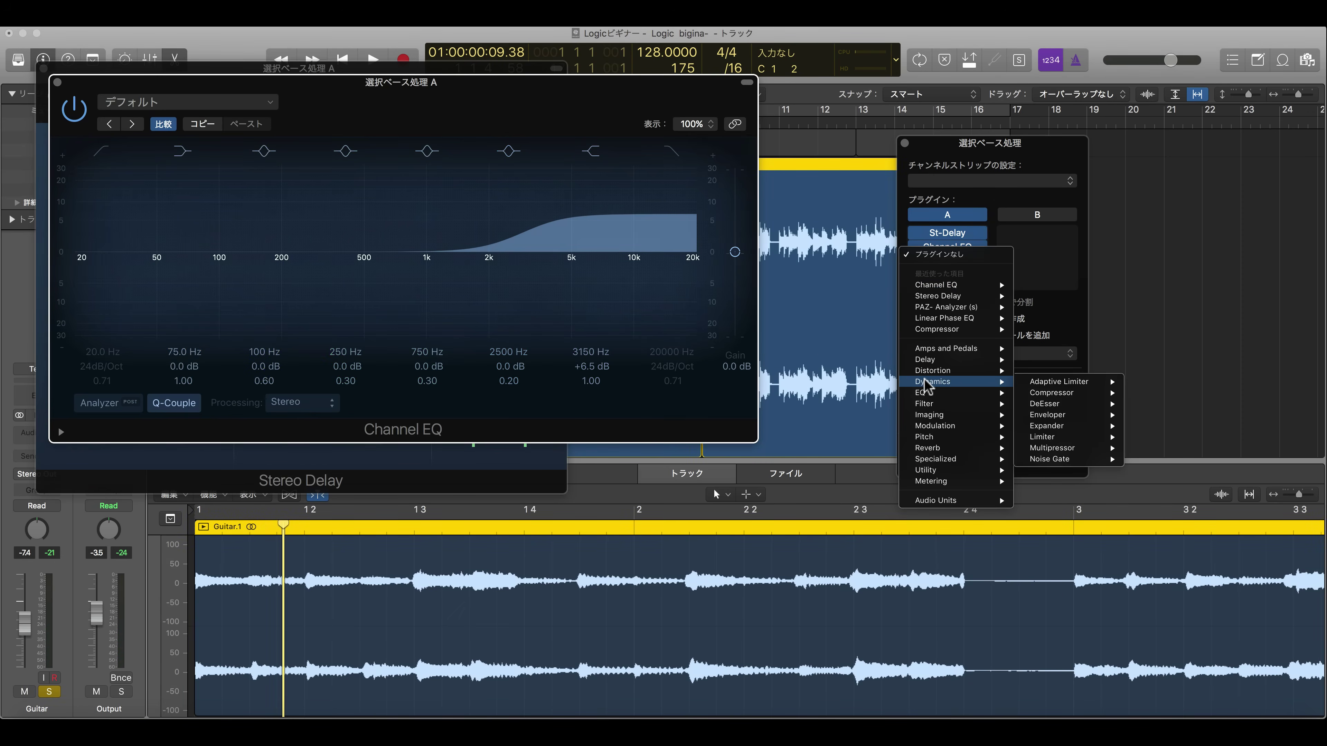
Step: Add a stereo Phaser to set A, rearrange the plug-in windows and audition the effect chain
mouse_move(940, 426)
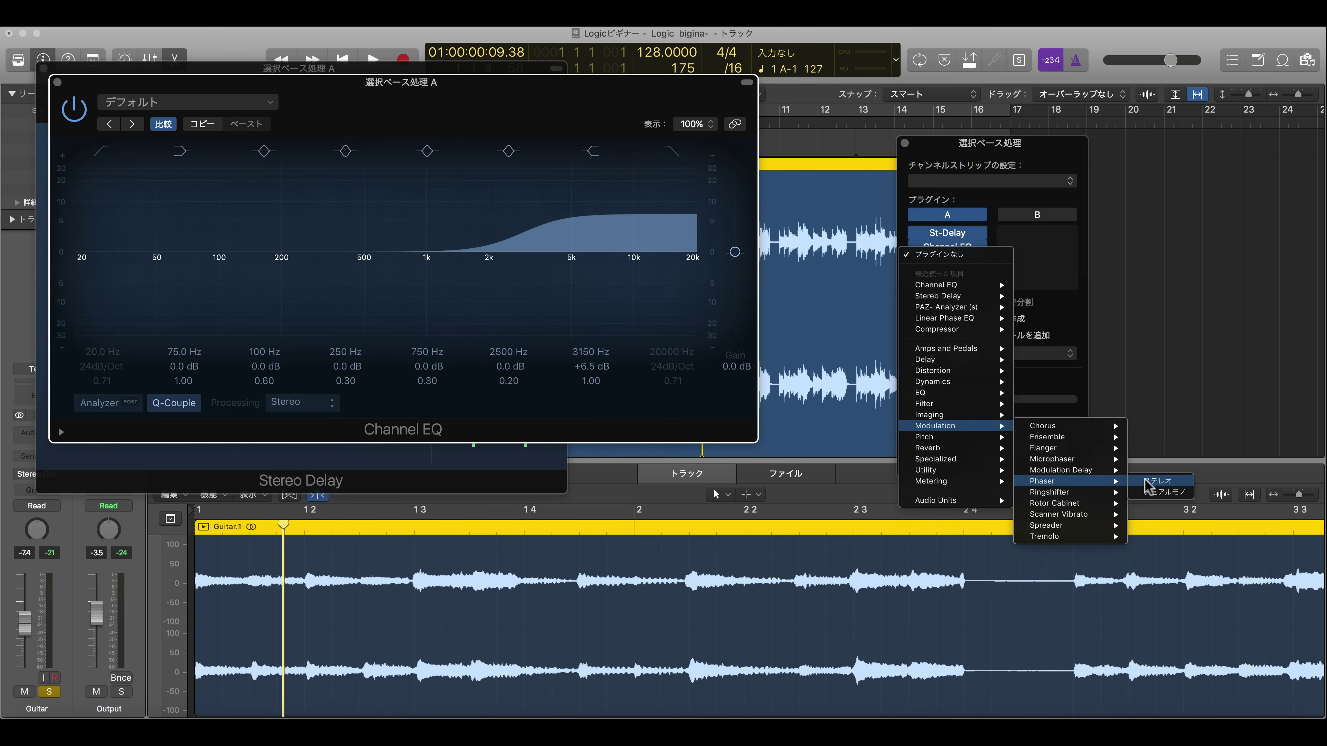
click(1152, 480)
drag(444, 102, 518, 300)
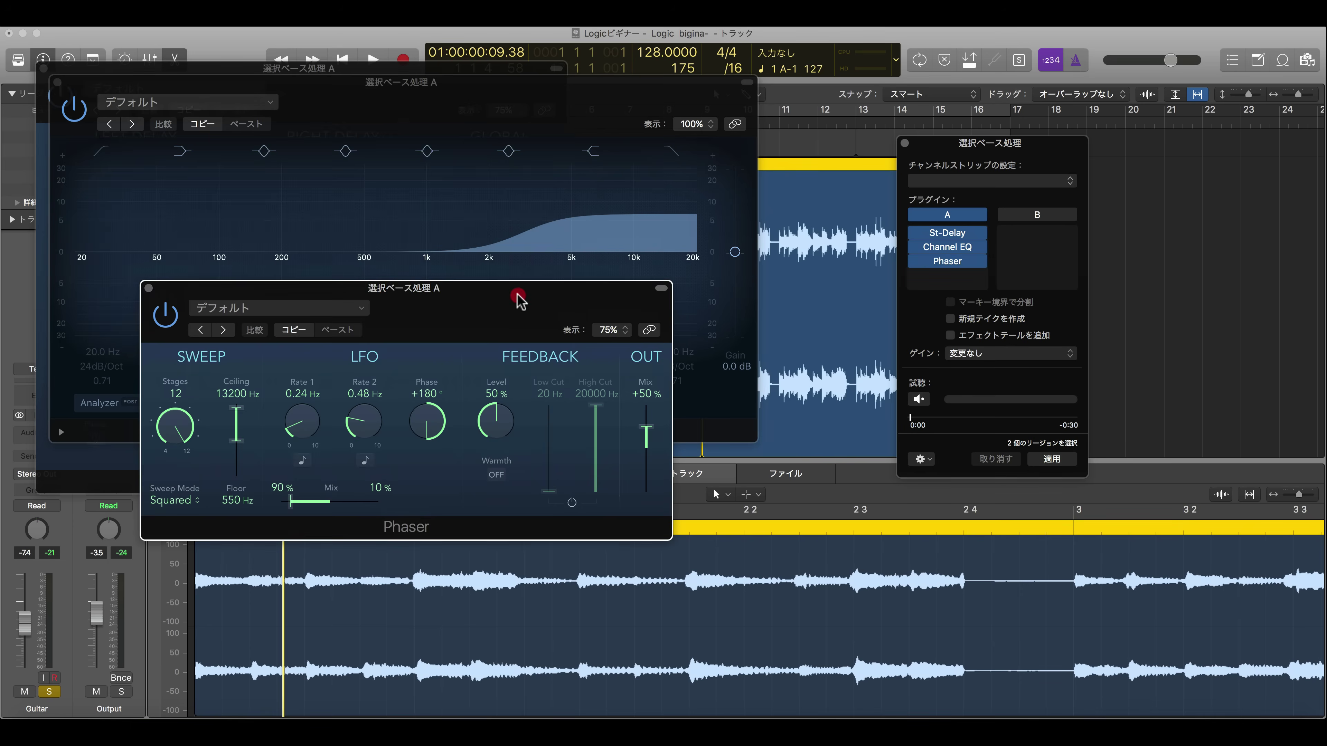
drag(568, 83, 562, 465)
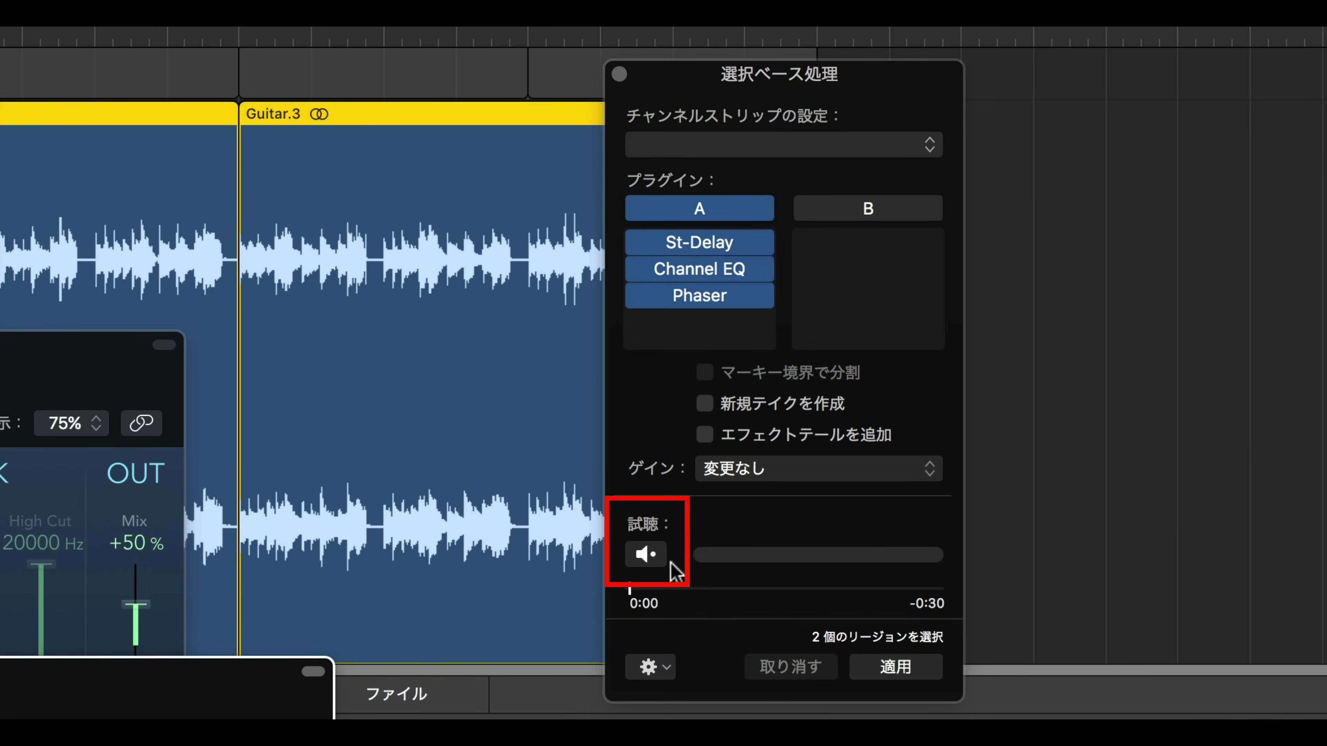
click(659, 561)
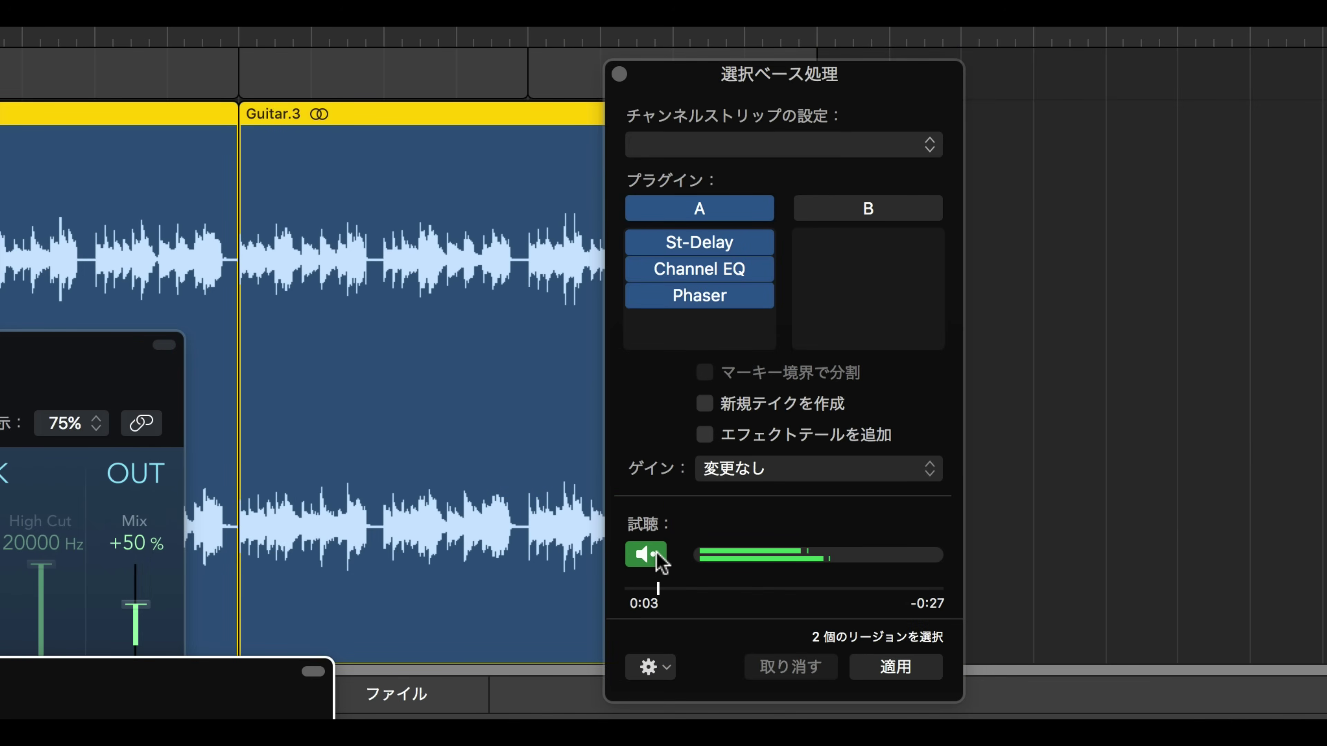
click(659, 561)
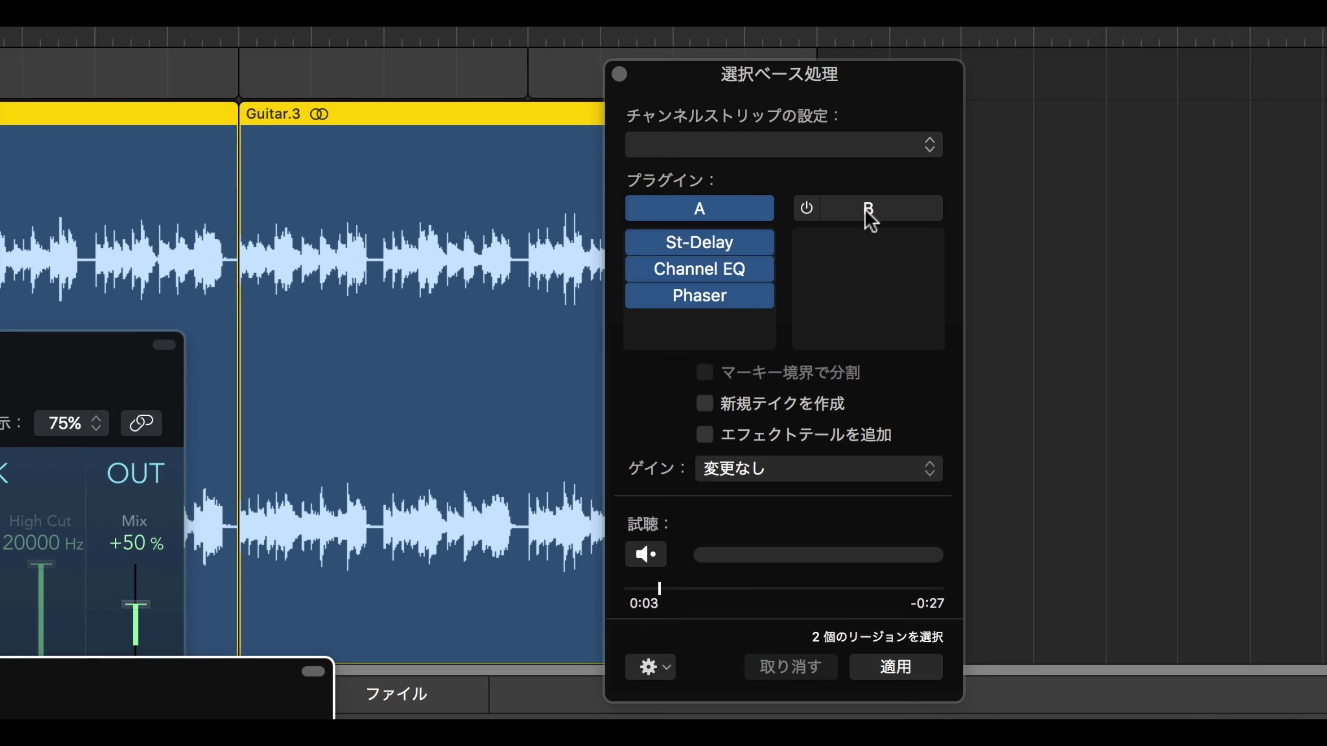
Step: Duplicate the St-Delay, Channel EQ and Phaser from set A into the empty set B
click(883, 214)
click(838, 245)
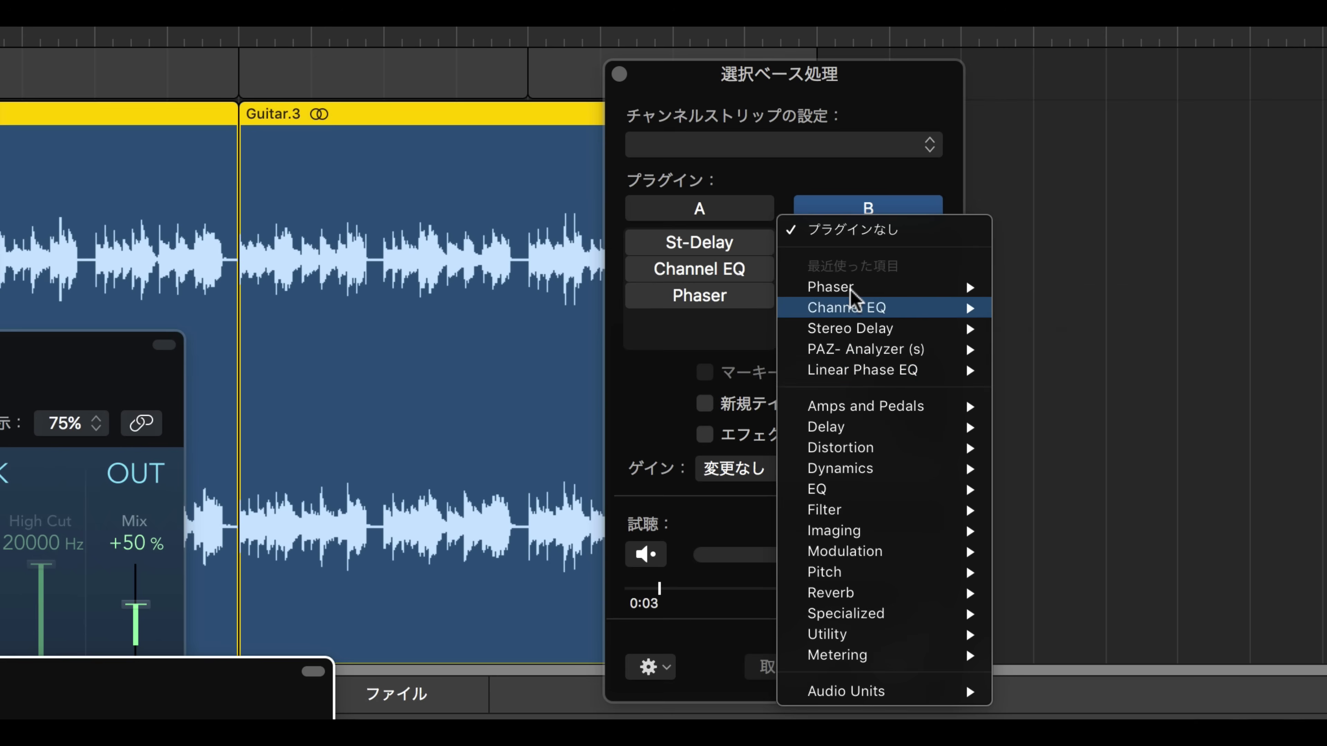
click(1008, 262)
mouse_move(719, 253)
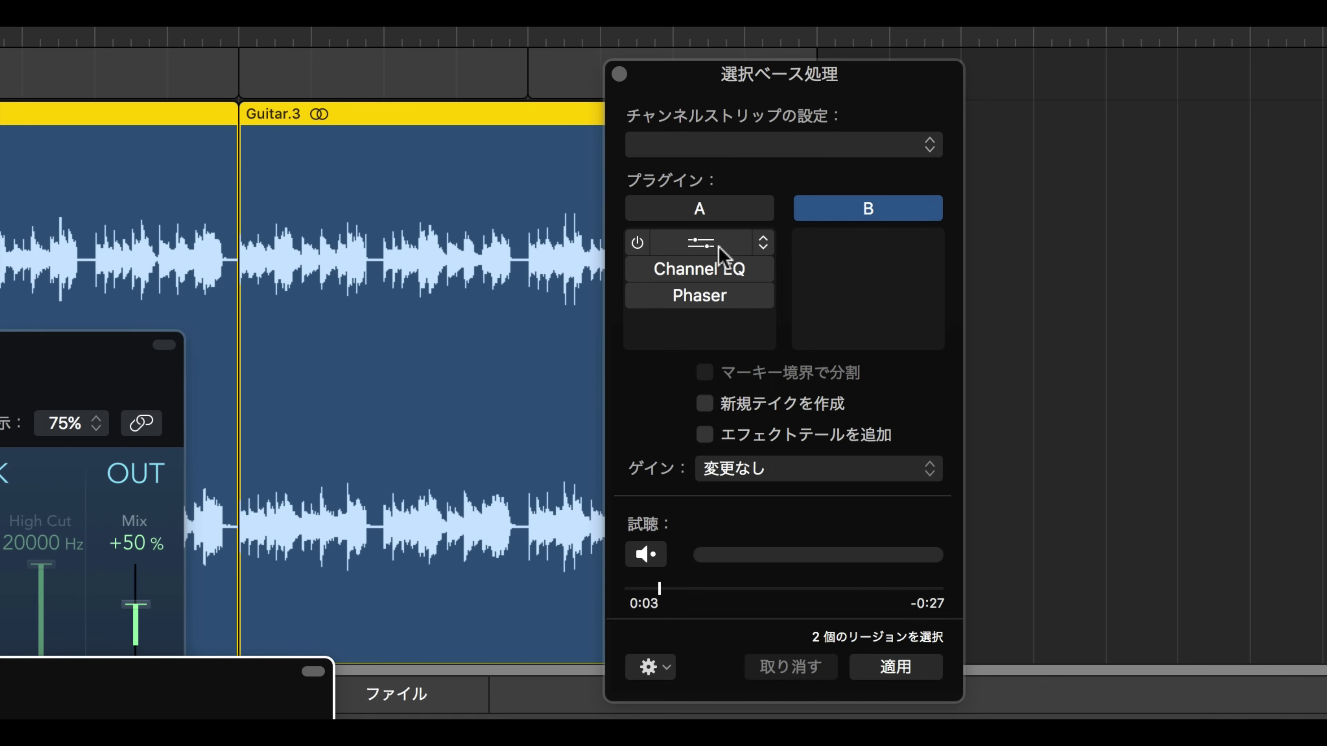
click(705, 209)
click(844, 222)
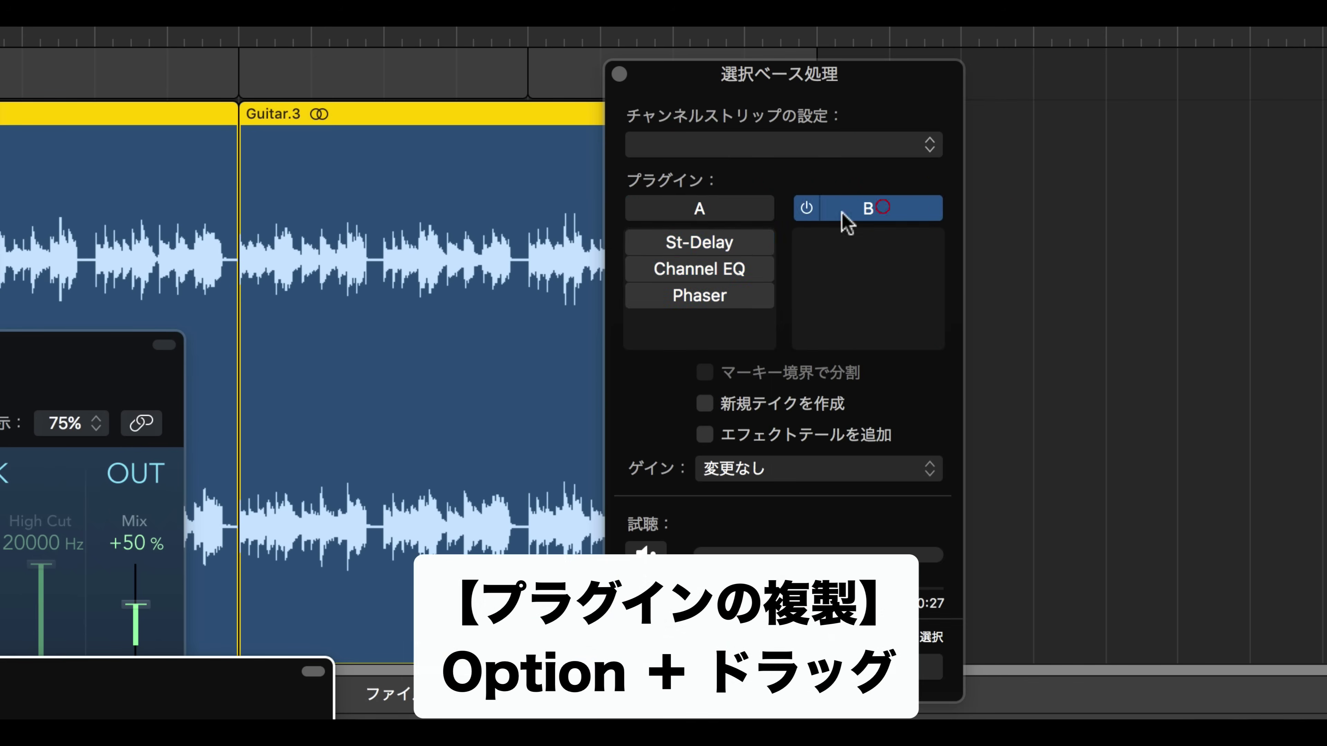
drag(695, 249, 838, 252)
drag(734, 275, 888, 274)
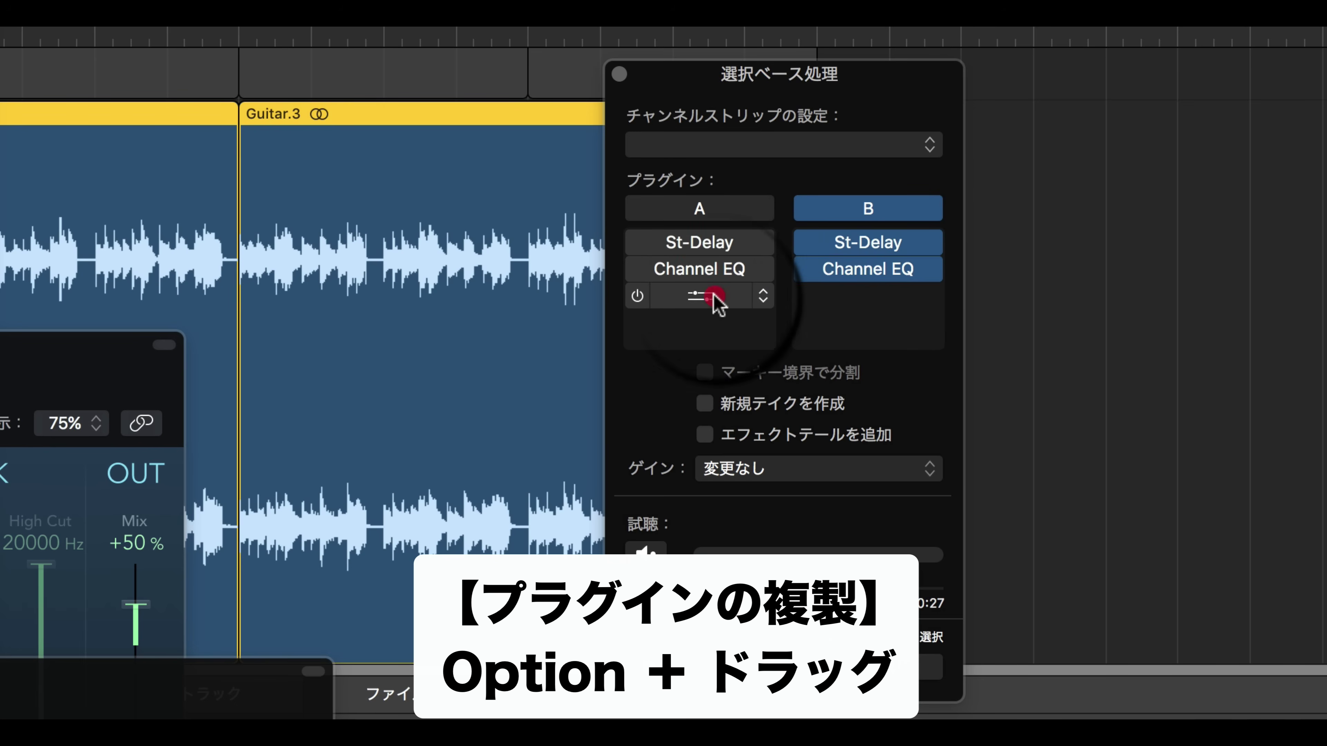
drag(719, 296, 867, 274)
Step: In set B's Channel EQ, lower the high shelf to -9.5 dB at 3600 Hz and enable the low cut at 280 Hz
click(865, 271)
drag(634, 251, 542, 282)
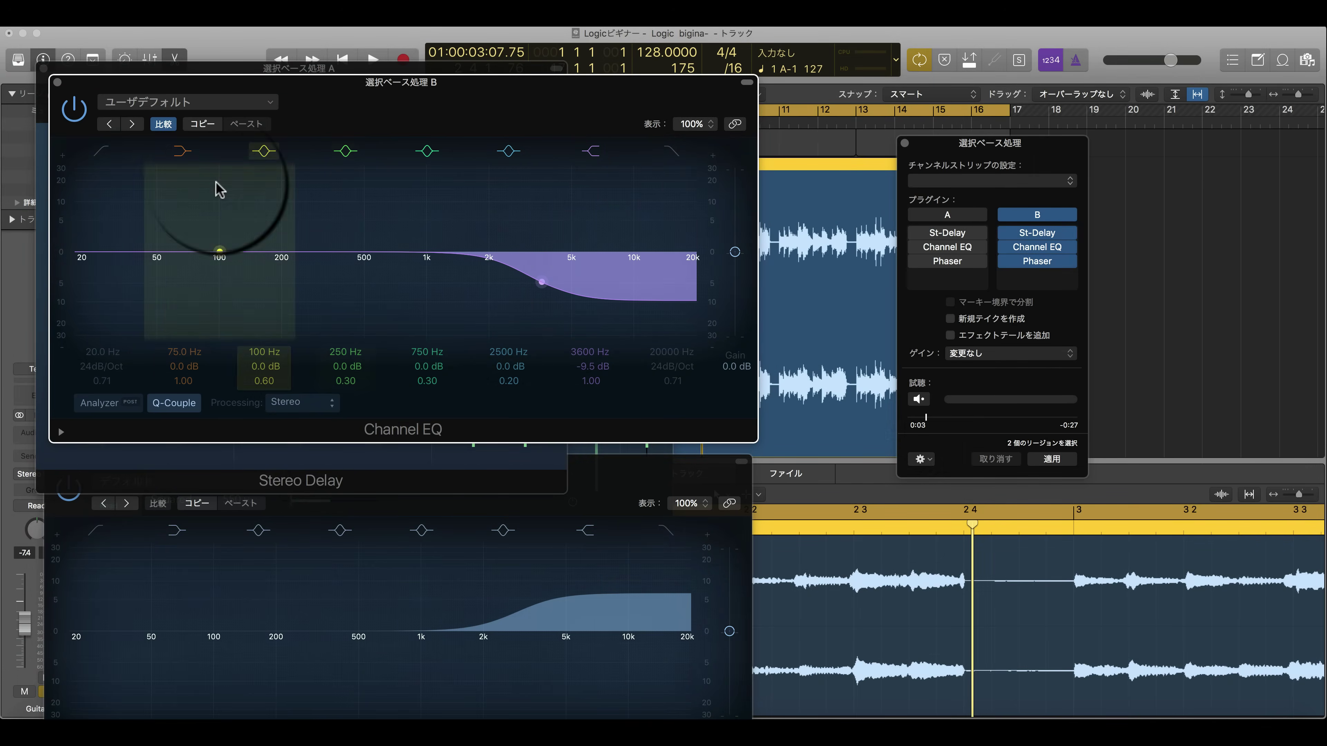
click(102, 153)
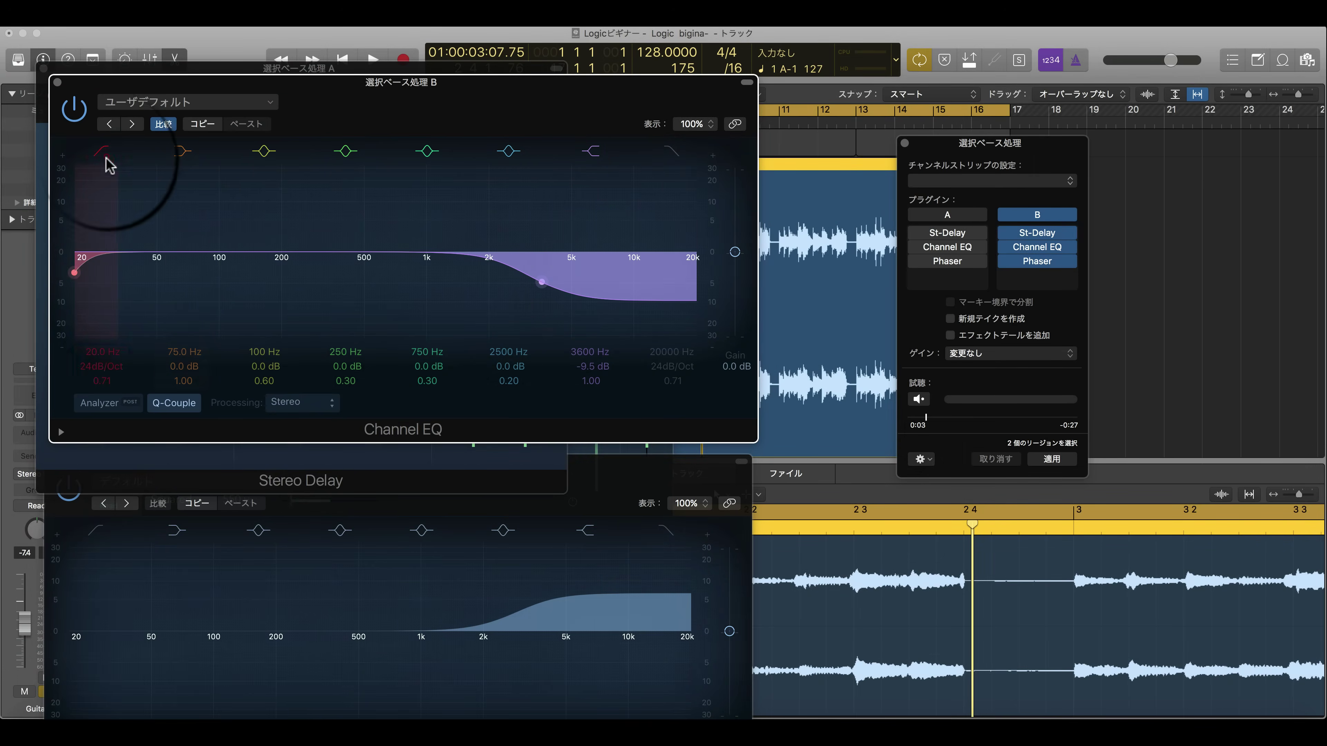
drag(107, 163, 389, 288)
Step: Bypass the Phaser in set B and add an EnVerb reverb below it
click(87, 124)
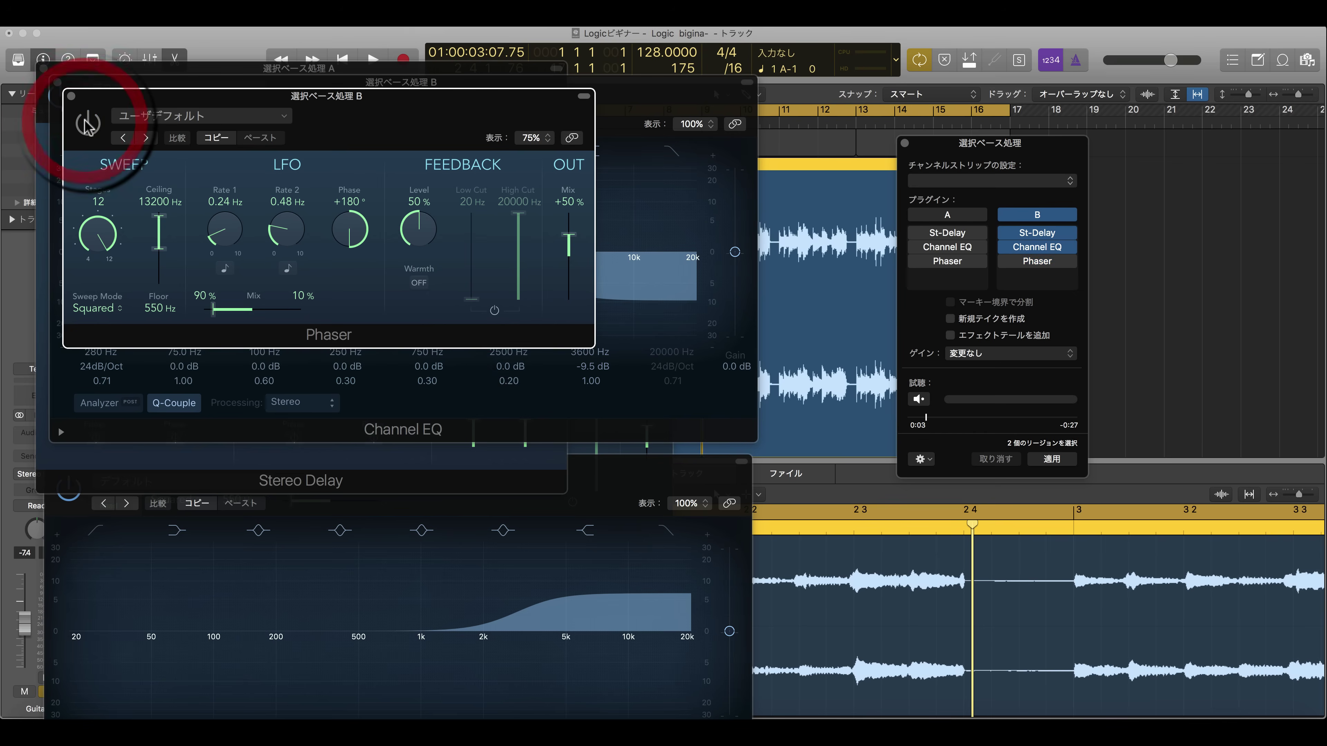
click(1008, 276)
mouse_move(1054, 260)
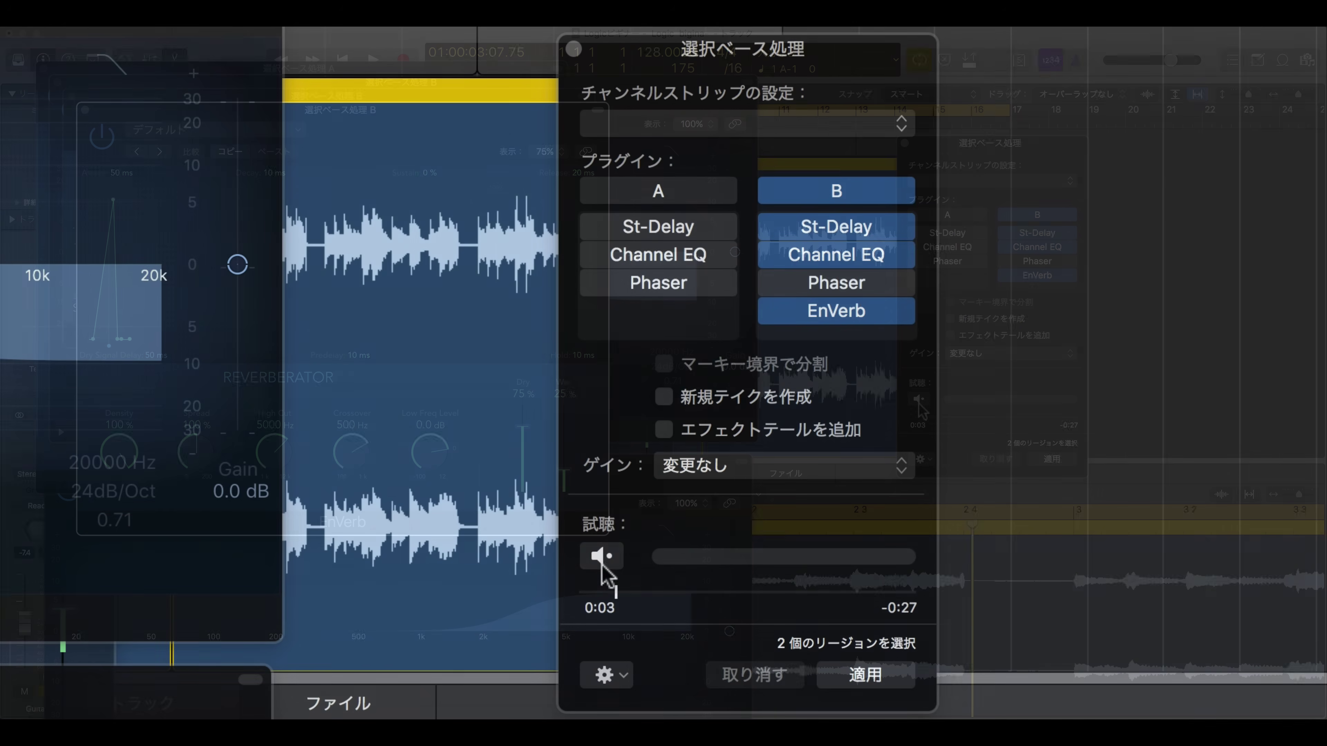
Step: Compare plug-in sets A and B during preview playback, and render set A onto both Guitar regions
click(918, 399)
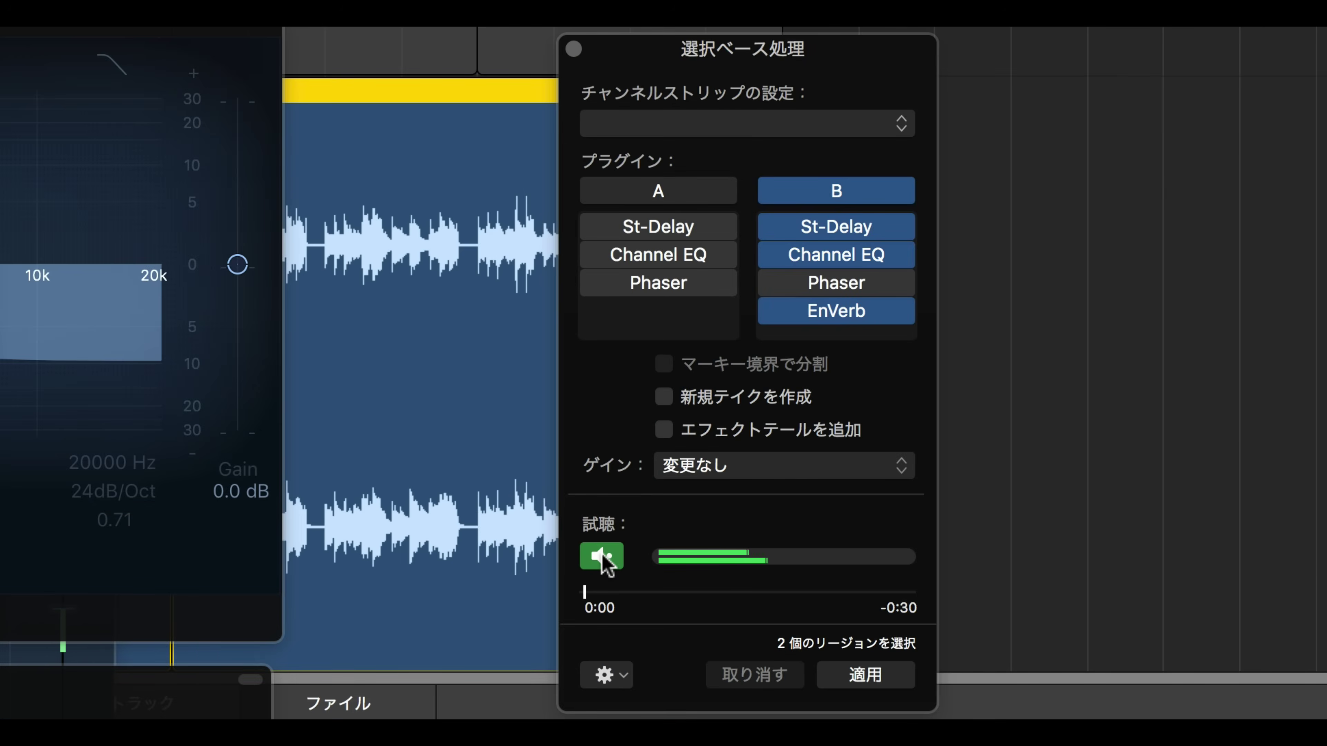
click(682, 190)
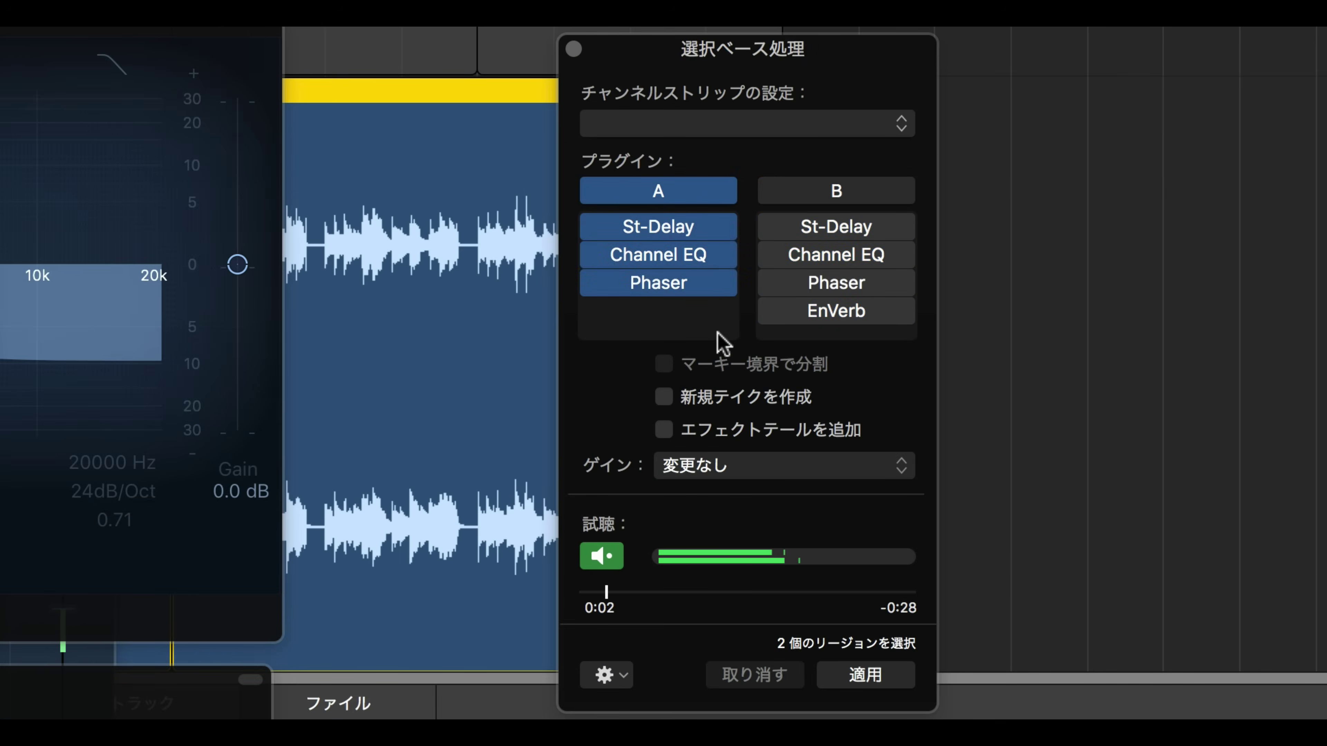
click(839, 197)
click(653, 195)
click(780, 192)
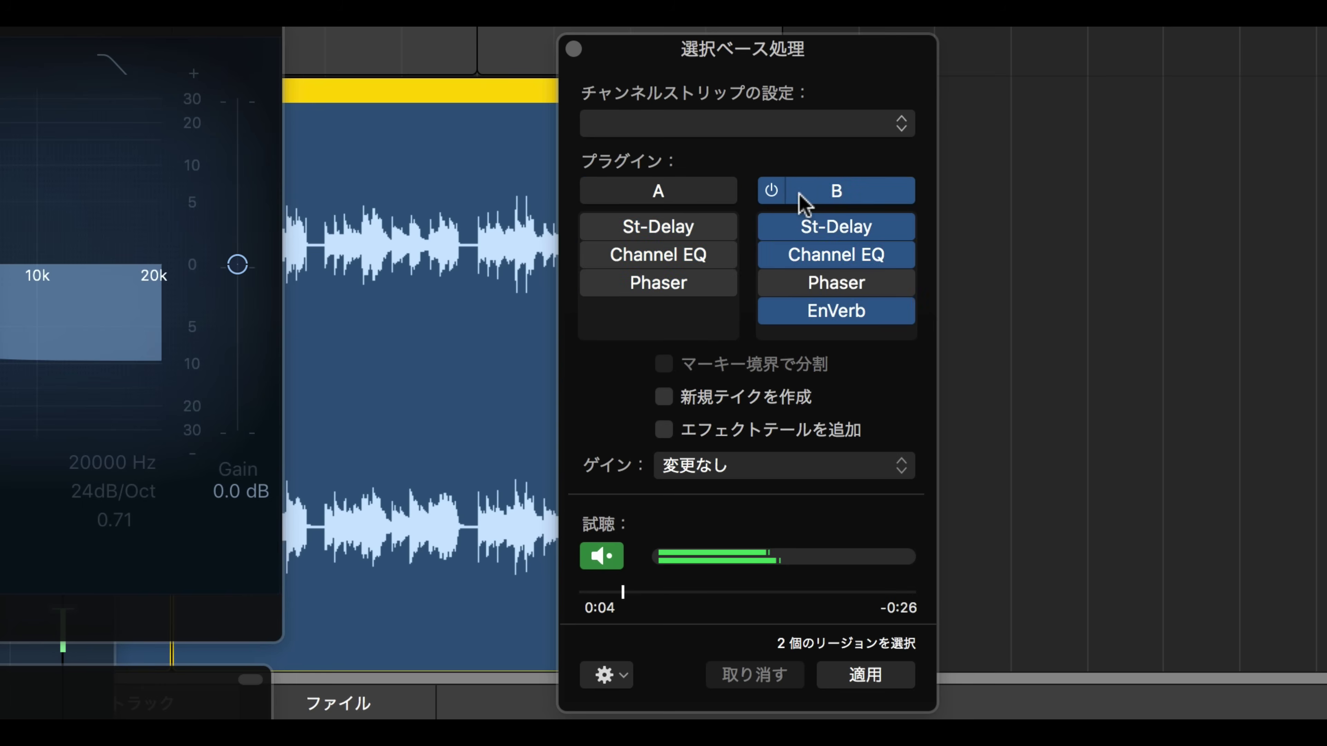
click(703, 194)
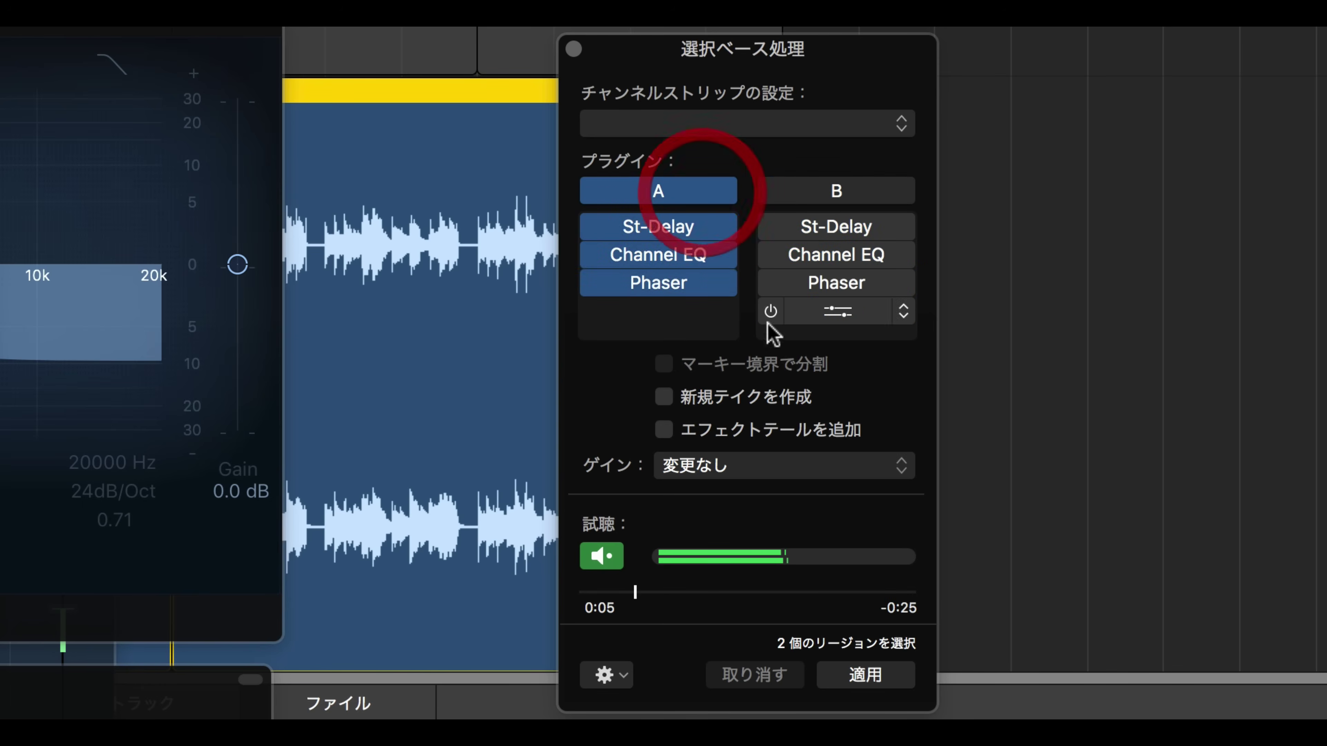
click(866, 677)
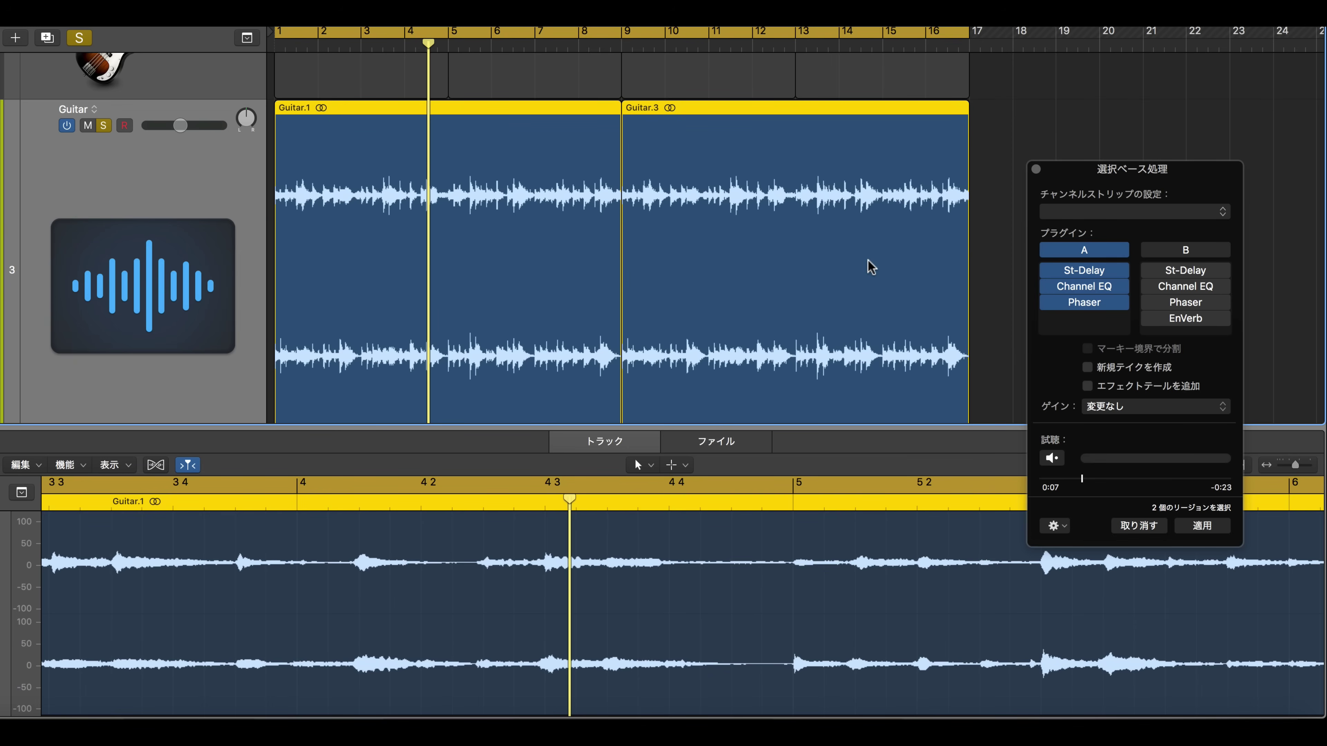
click(774, 223)
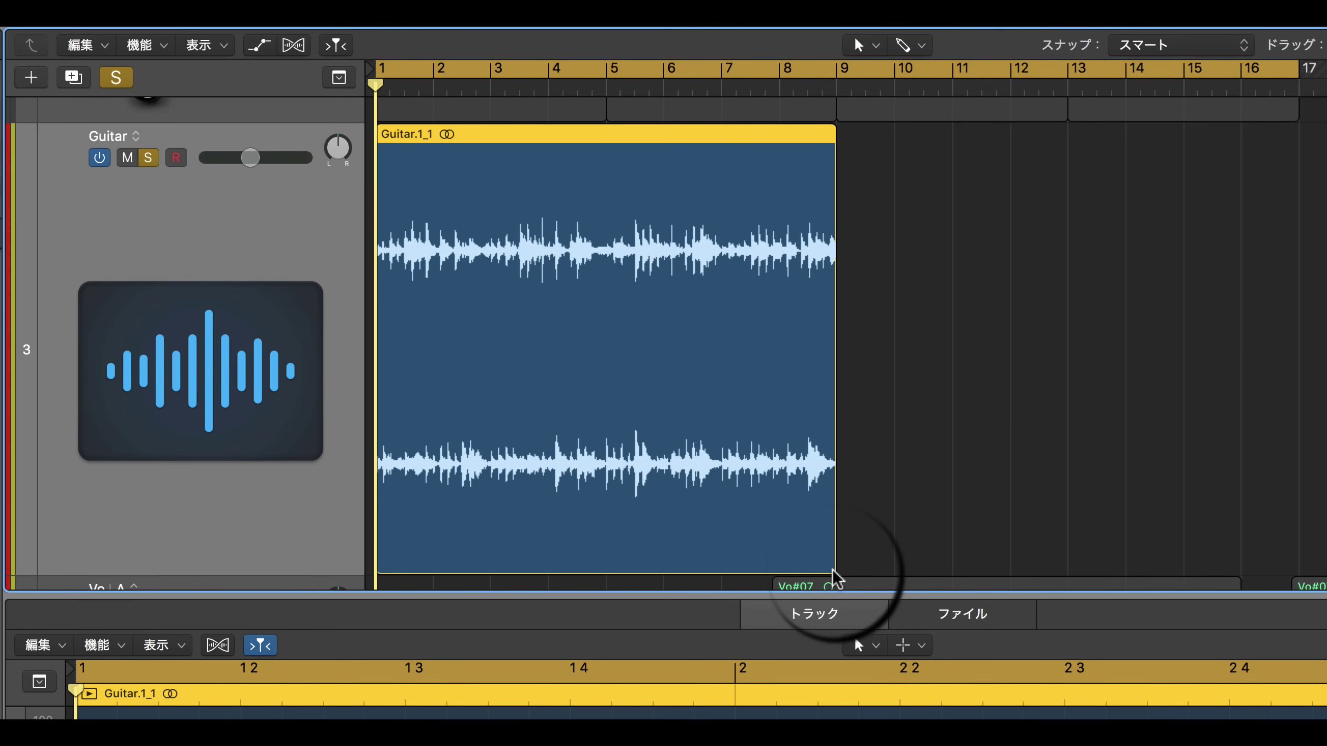
Step: Trim both ends of the Guitar.1_1 region so that it starts at about bar 3.5 and ends at bar 9
drag(833, 575, 705, 566)
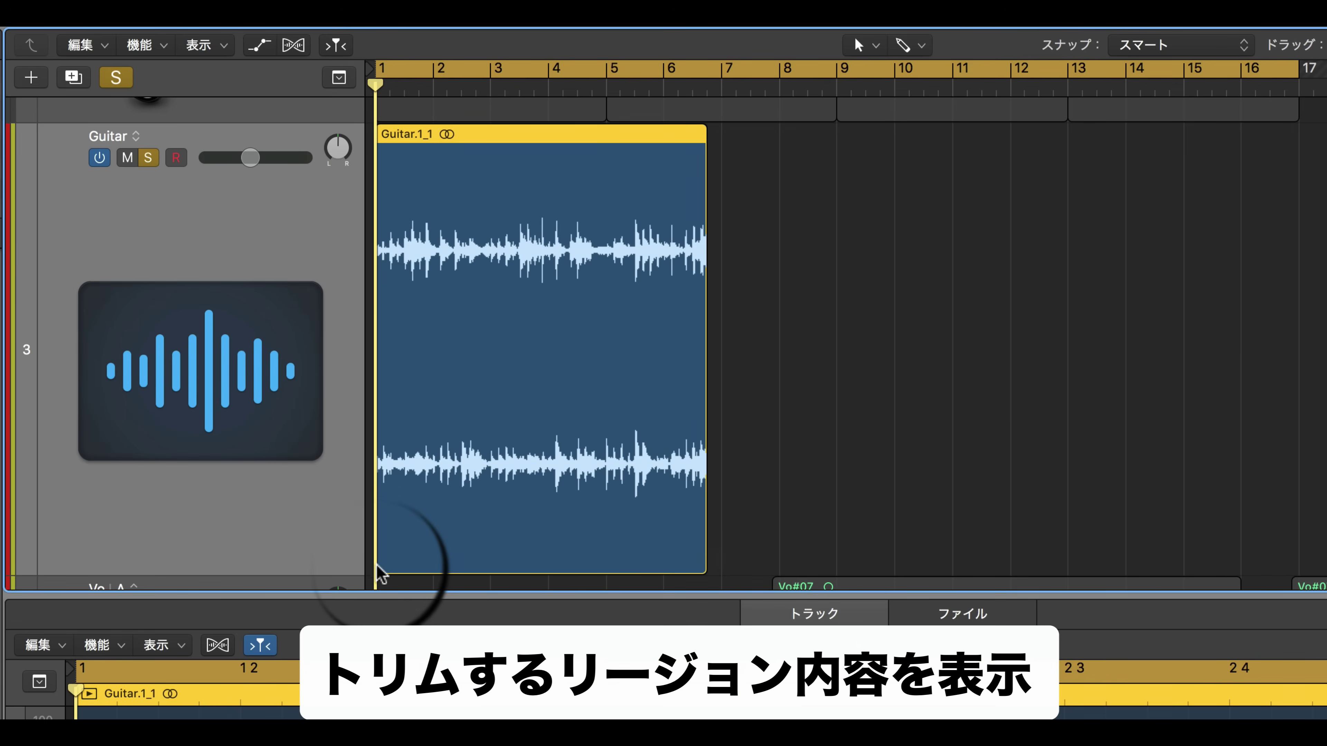
drag(381, 575, 519, 564)
mouse_move(704, 515)
mouse_down()
mouse_move(647, 515)
mouse_move(718, 511)
mouse_move(669, 483)
mouse_move(840, 489)
mouse_move(764, 474)
mouse_move(837, 488)
mouse_up()
drag(521, 572, 521, 538)
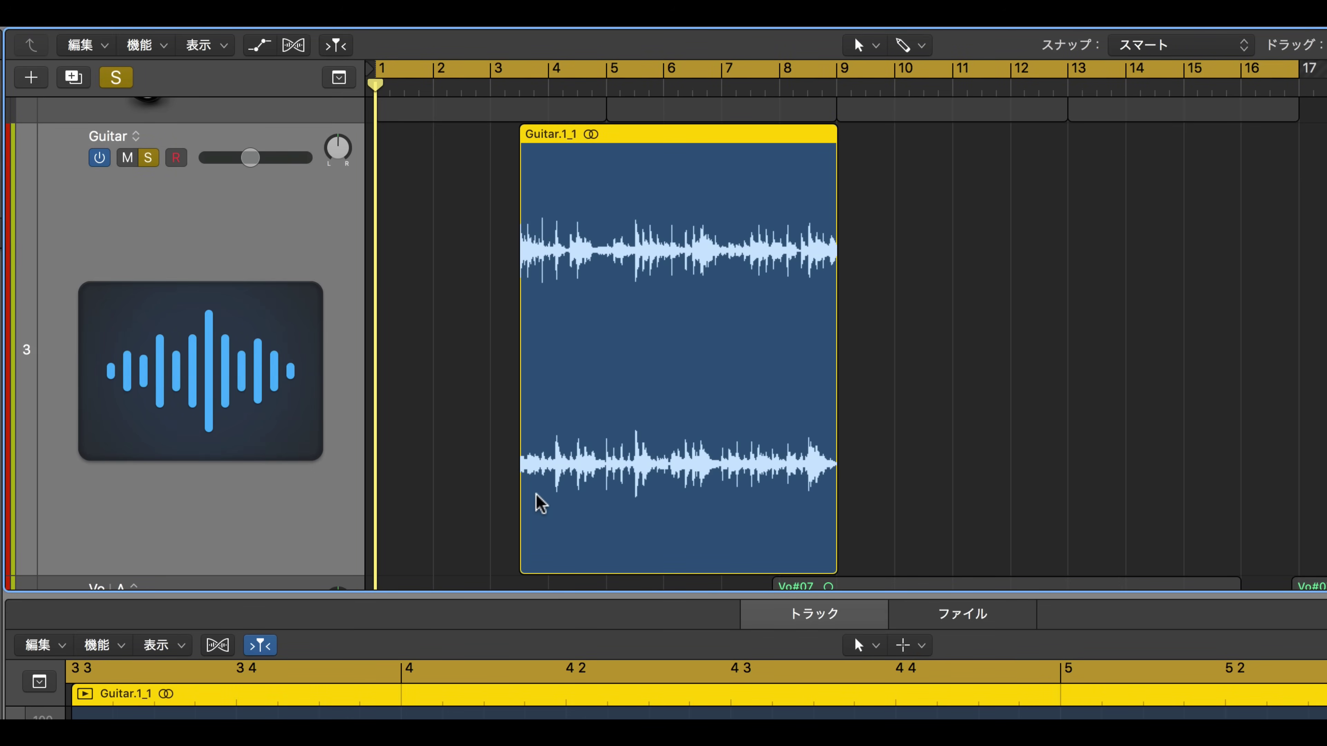